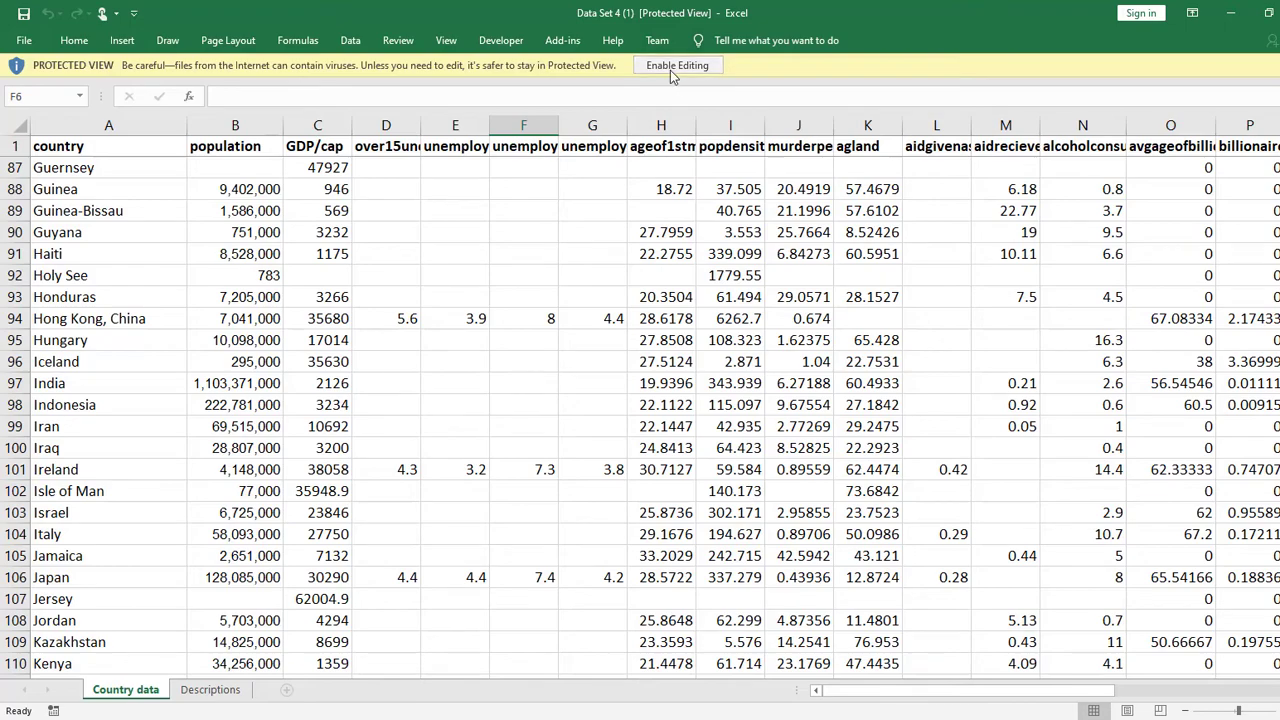
Enable editing on the country workbook and scroll through the rows down to Zimbabwe in row 234
left_click(670, 67)
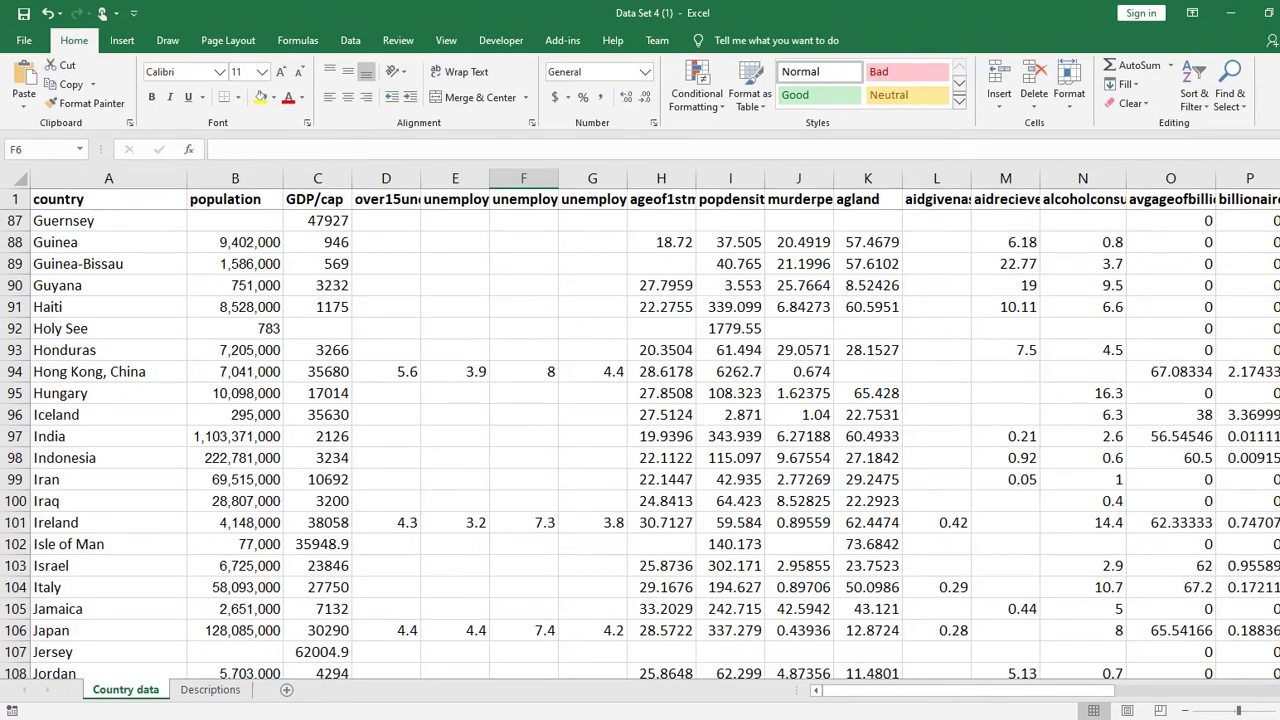
scroll(830, 287, "up", 20)
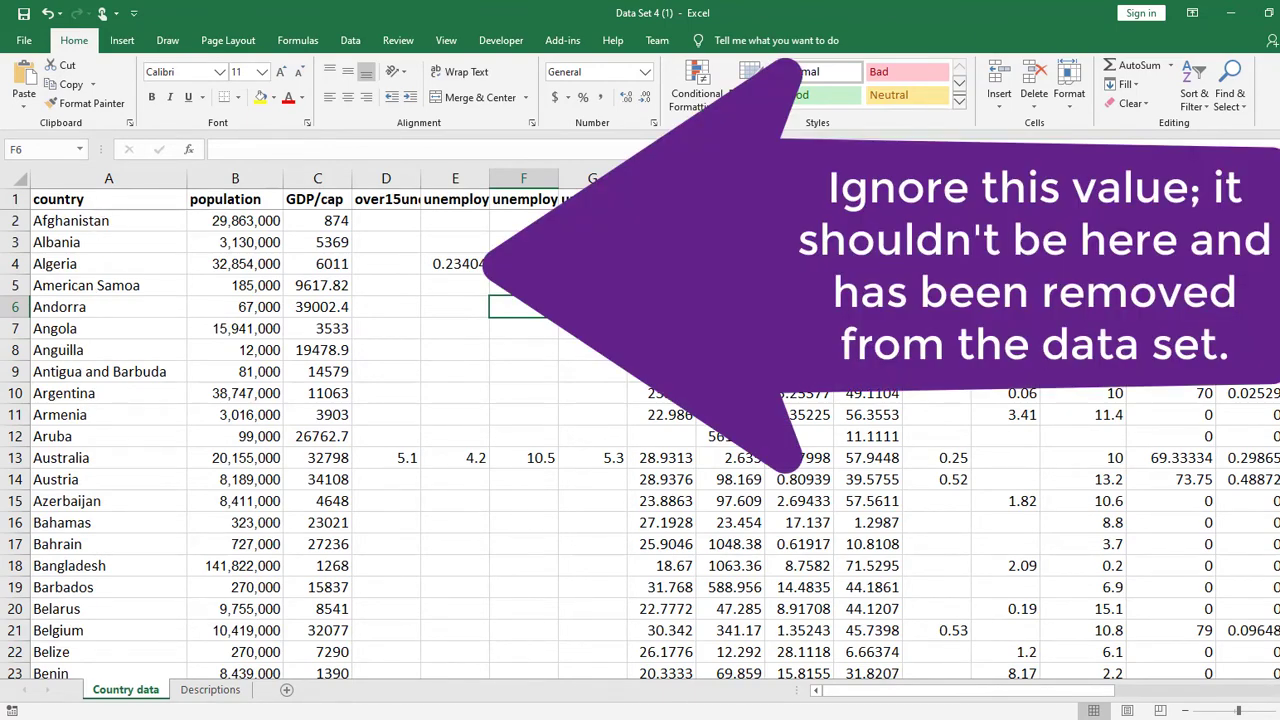
scroll(640, 440, "down", 20)
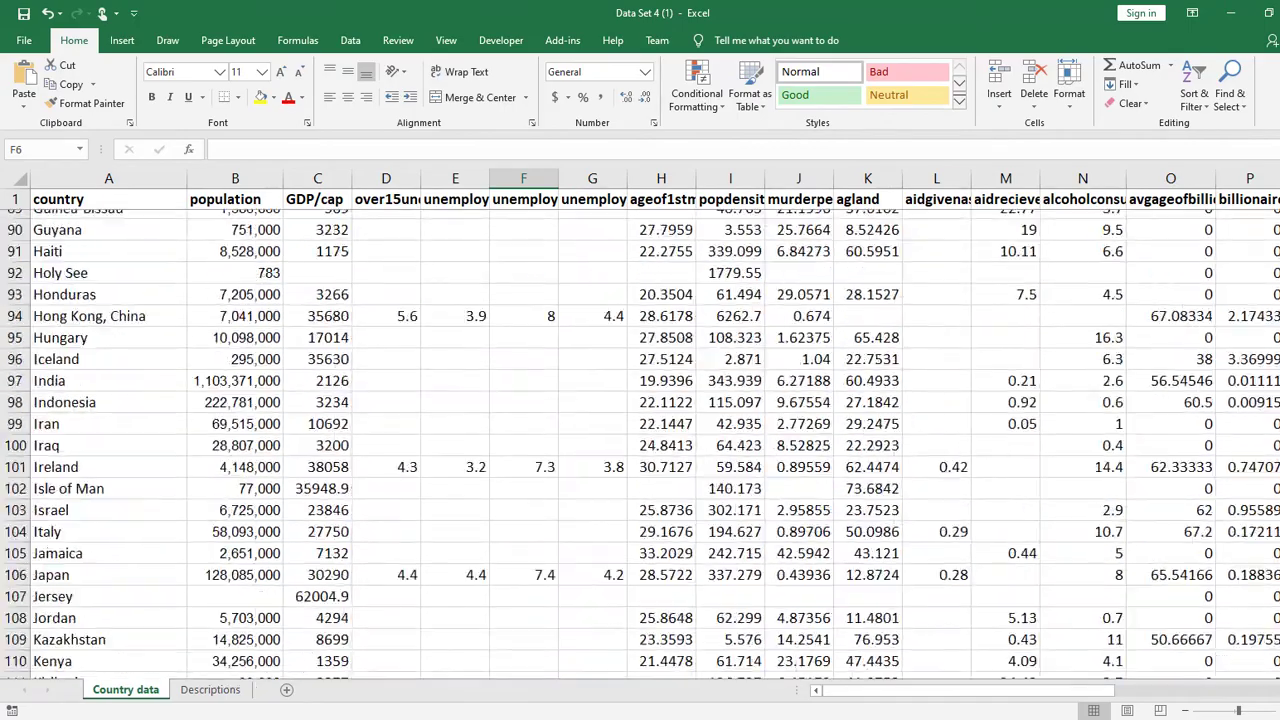
scroll(640, 440, "down", 17)
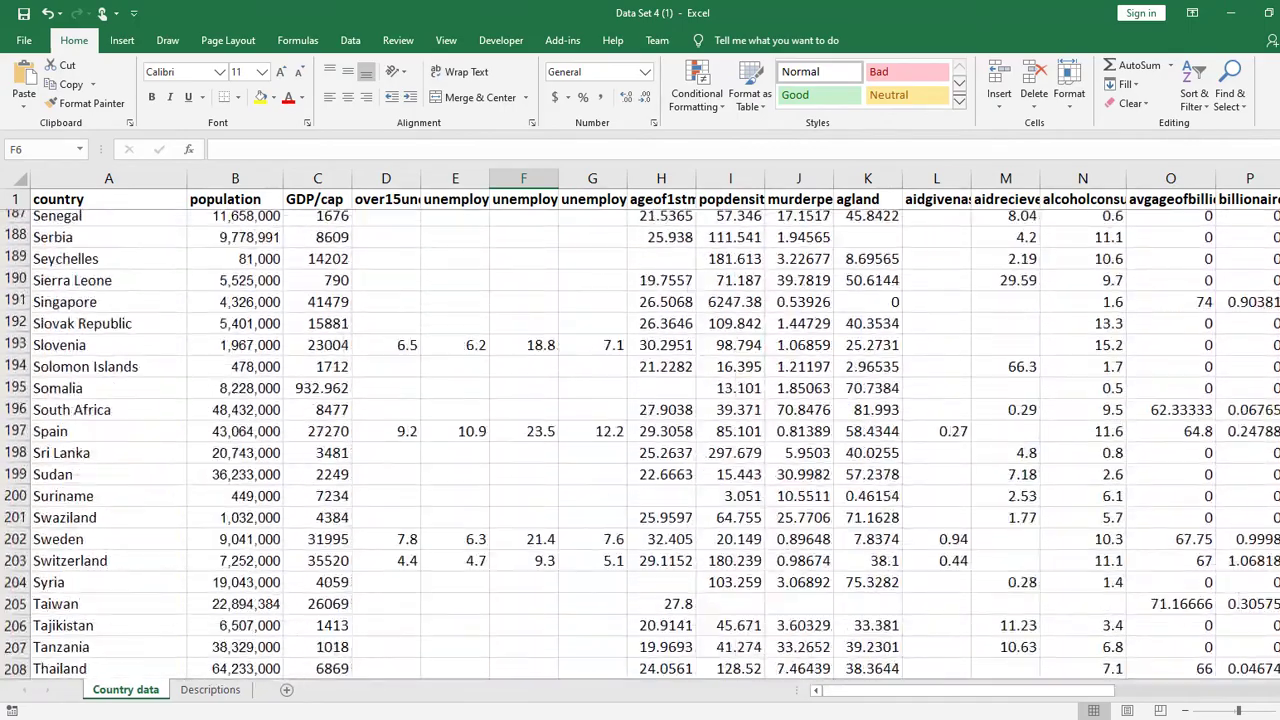
scroll(640, 440, "down", 7)
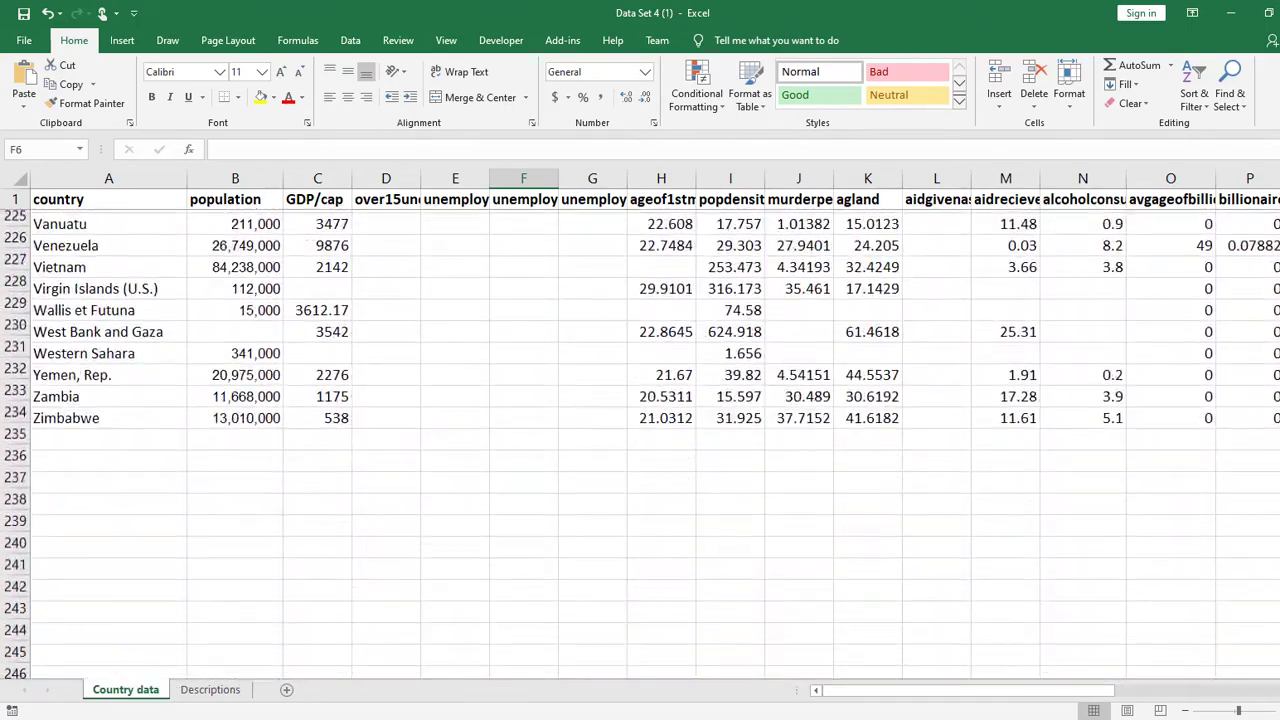
scroll(640, 440, "up", 20)
scroll(640, 440, "up", 20)
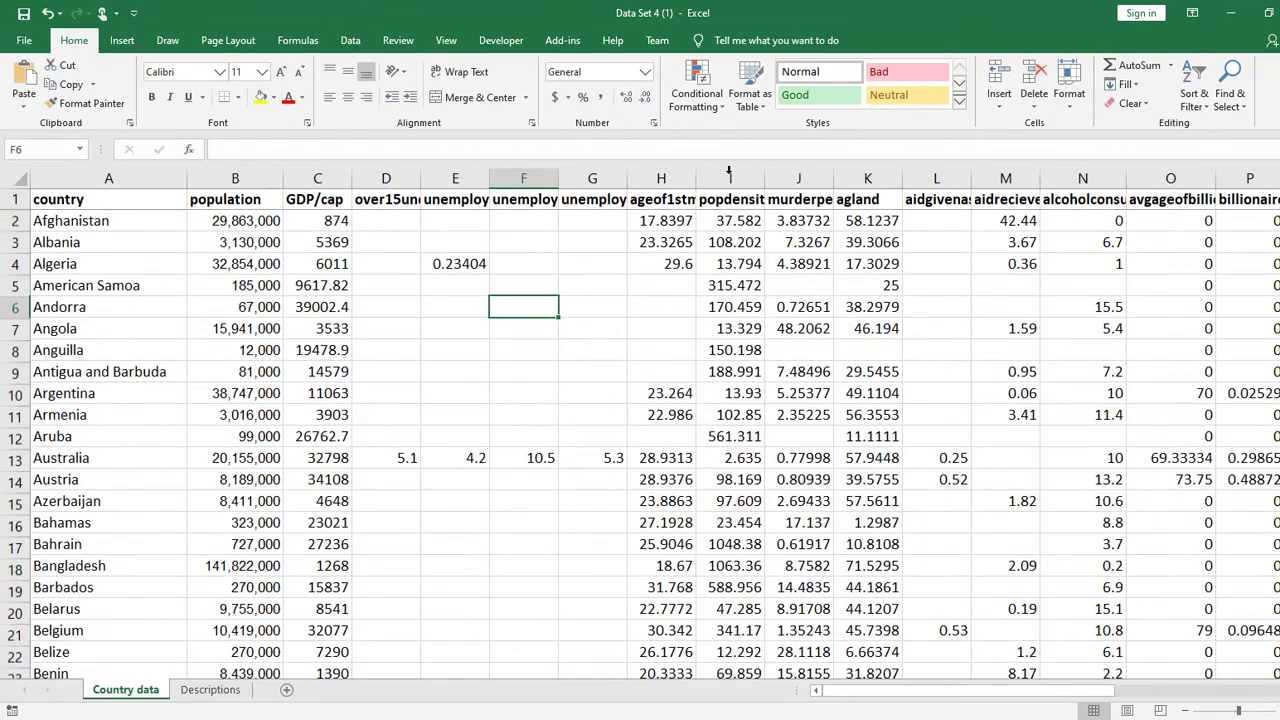
left_click(1105, 302)
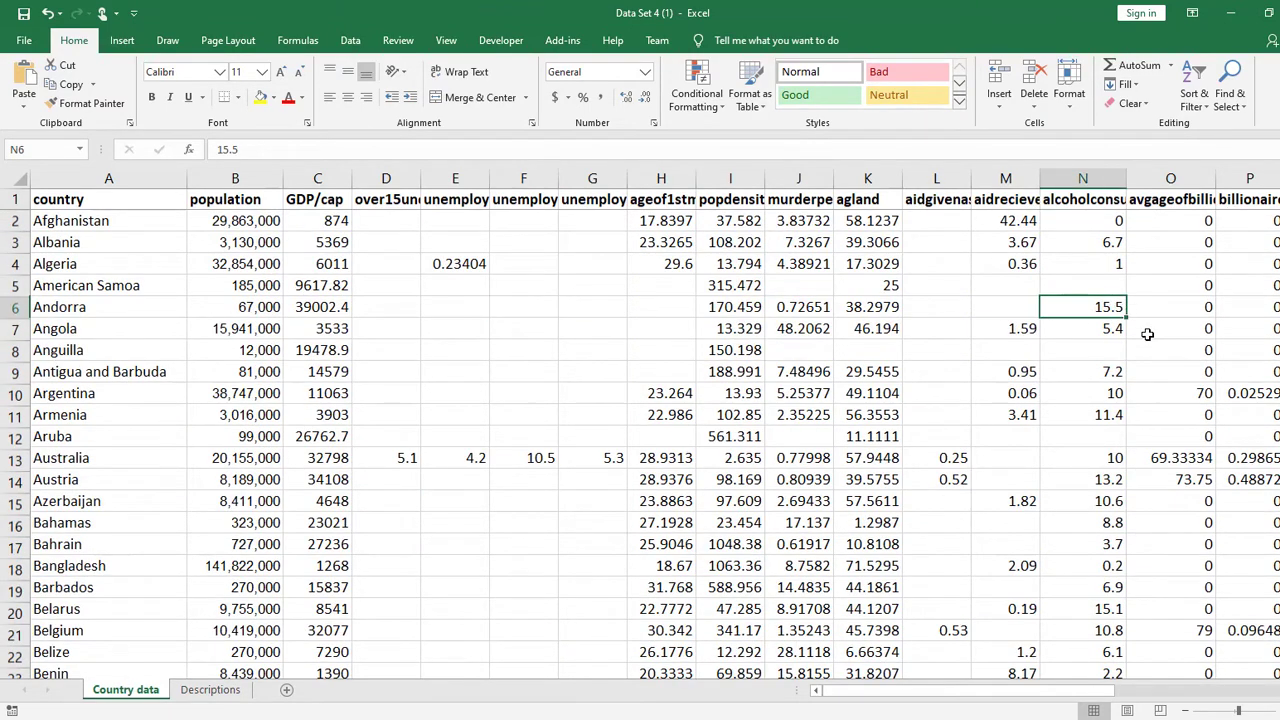
left_click(1147, 335)
left_click(549, 328)
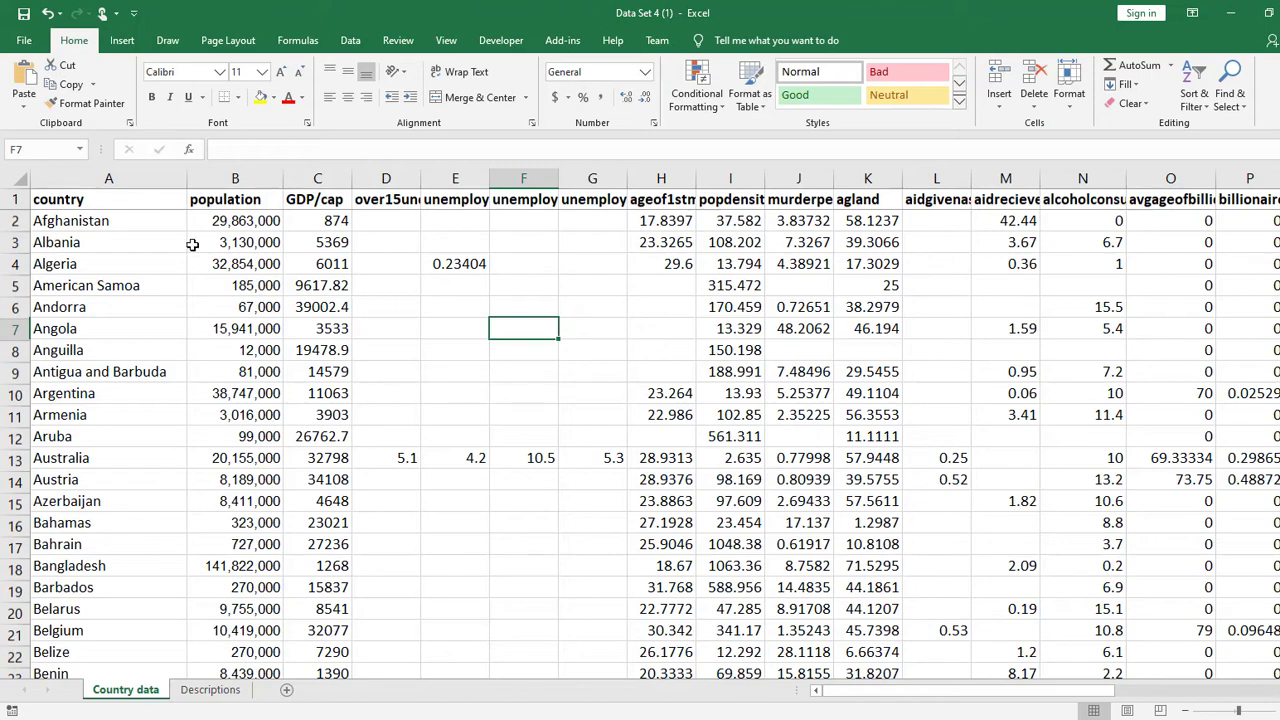
left_click(228, 221)
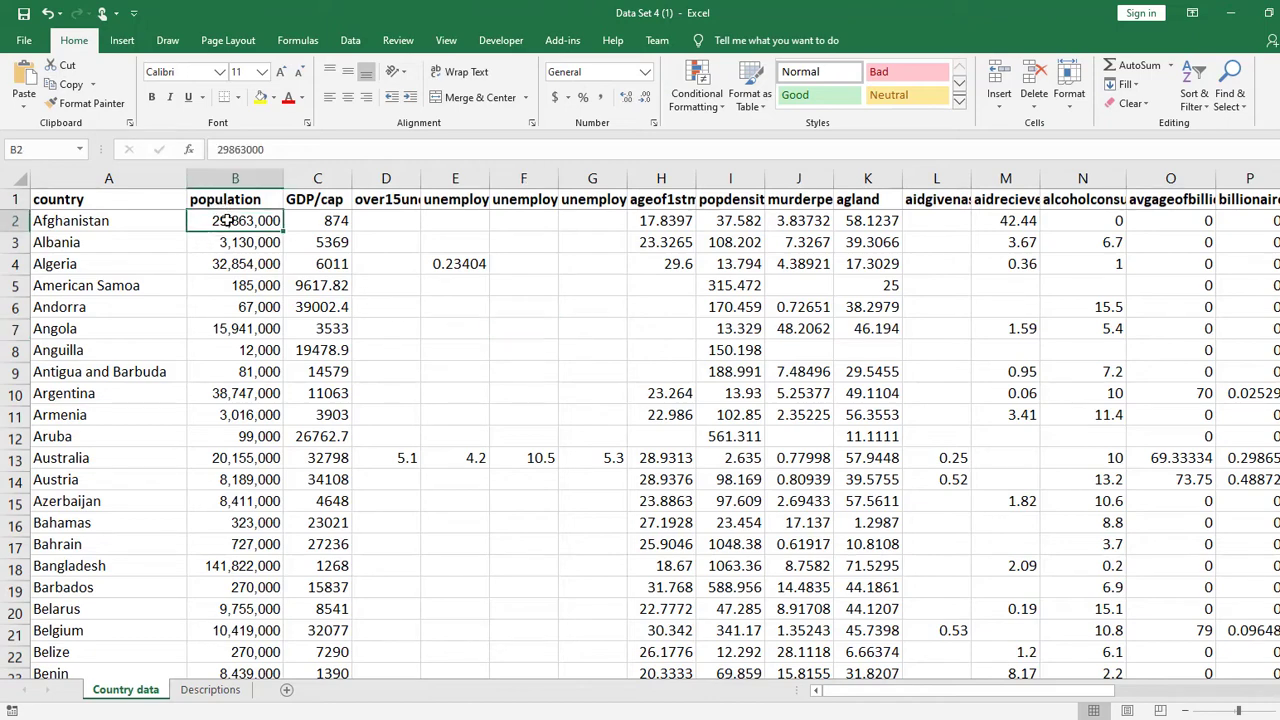
left_click(328, 223)
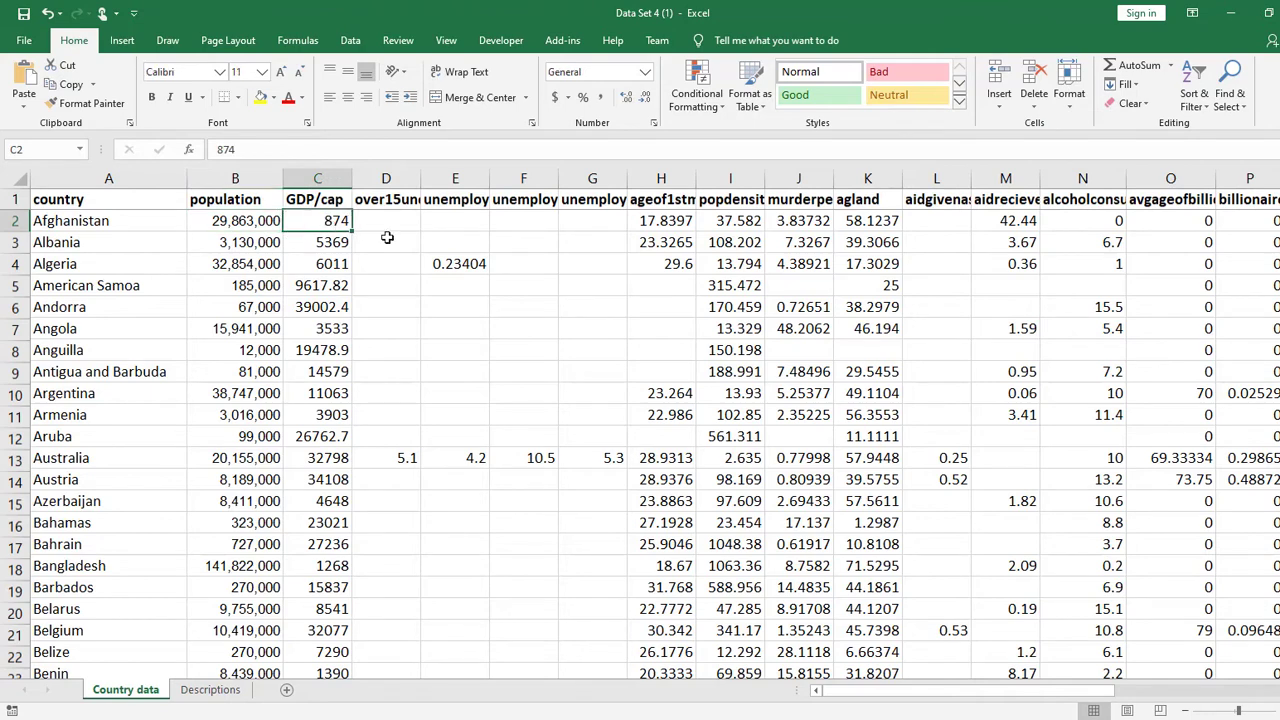
left_click(400, 306)
left_click(458, 308)
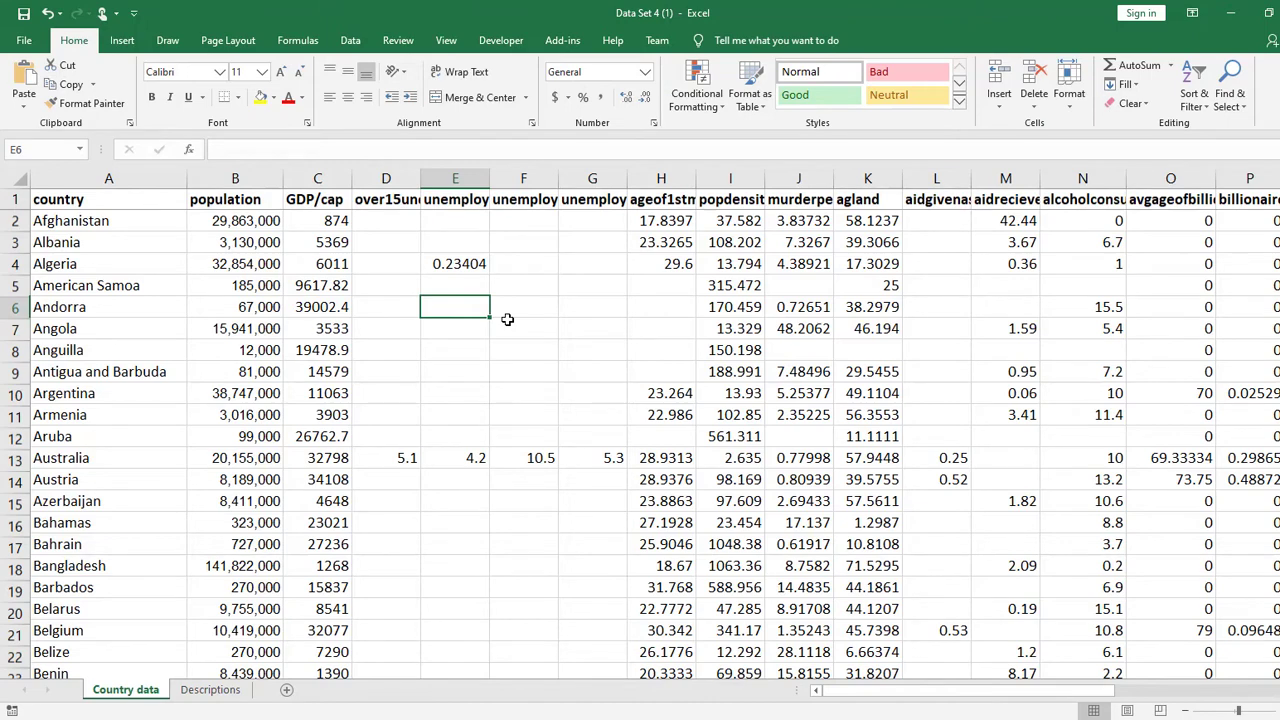
Enter =CORREL(B2:B237,C2:C237) in E6 to correlate population with GDP/cap, giving -0.07267
type("=")
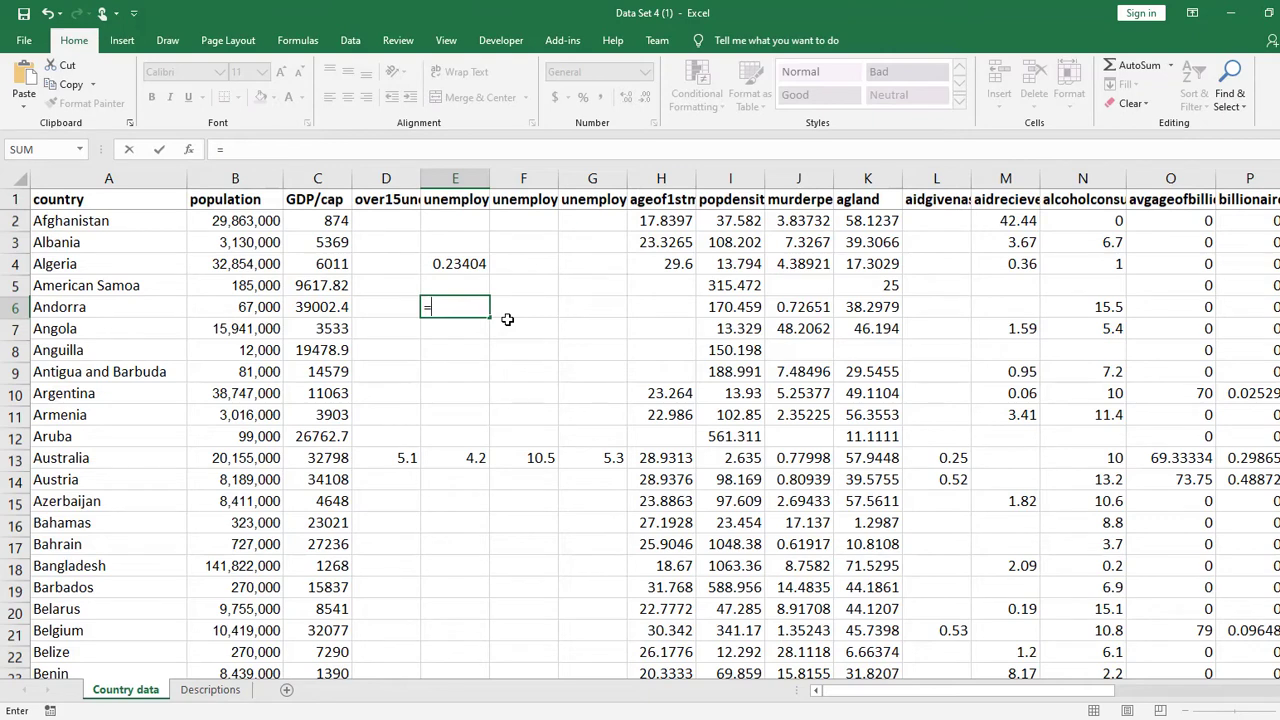
type("corre")
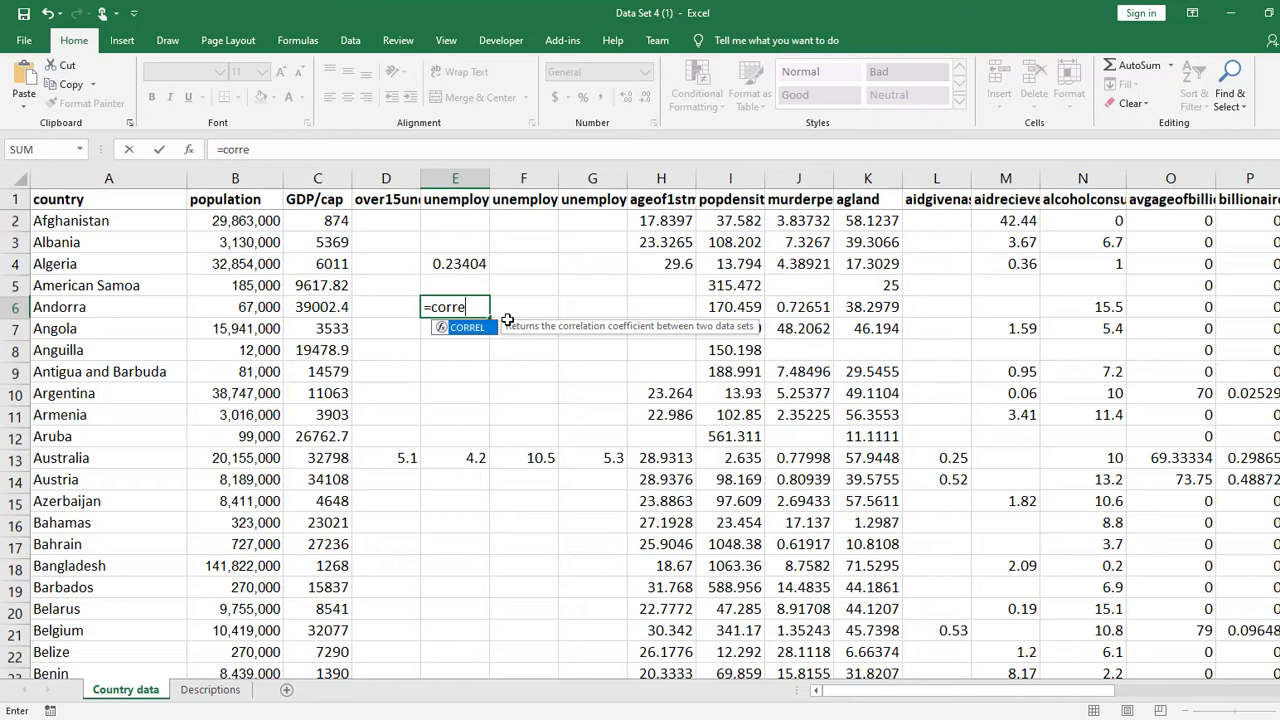
key("Tab")
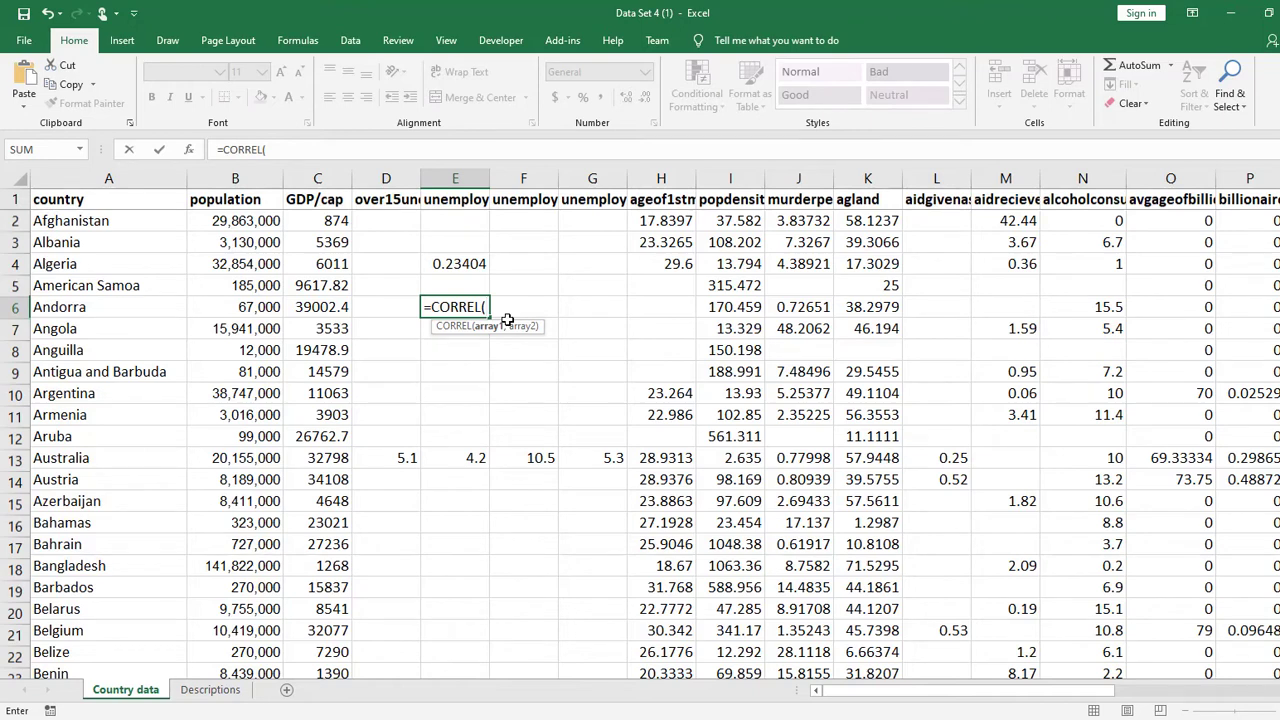
left_click_drag(279, 229, 240, 630)
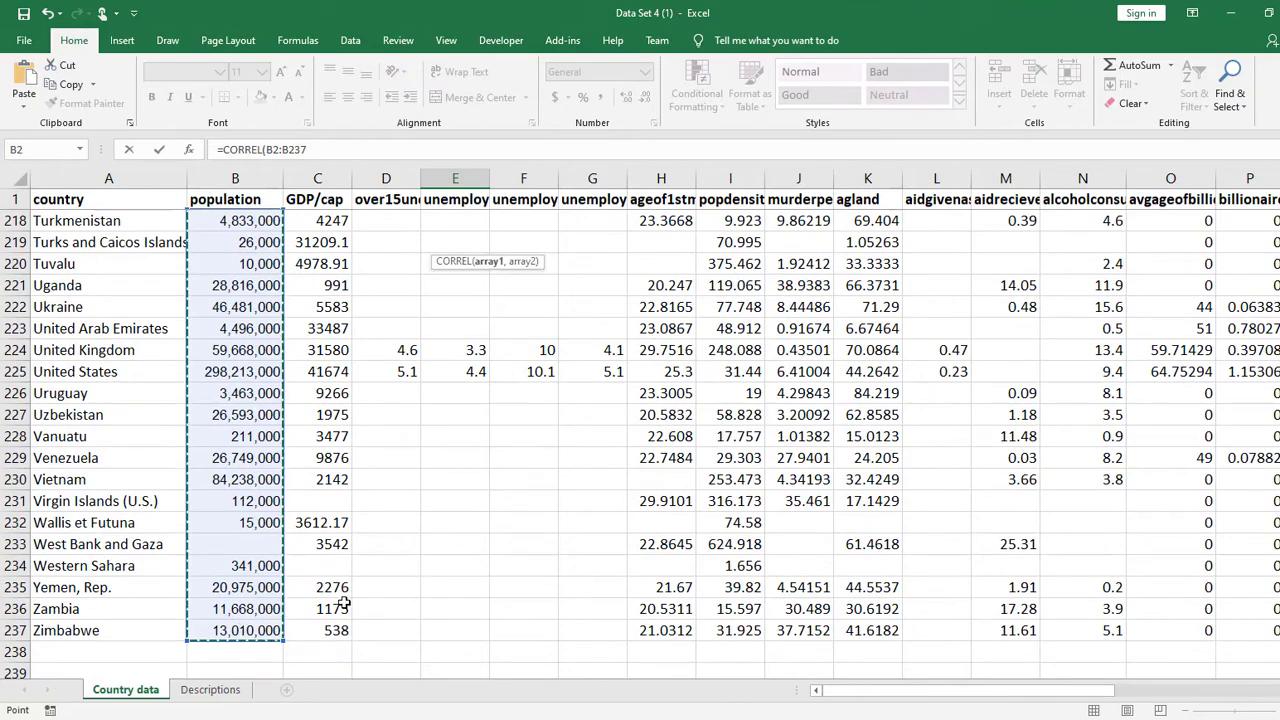
type(",")
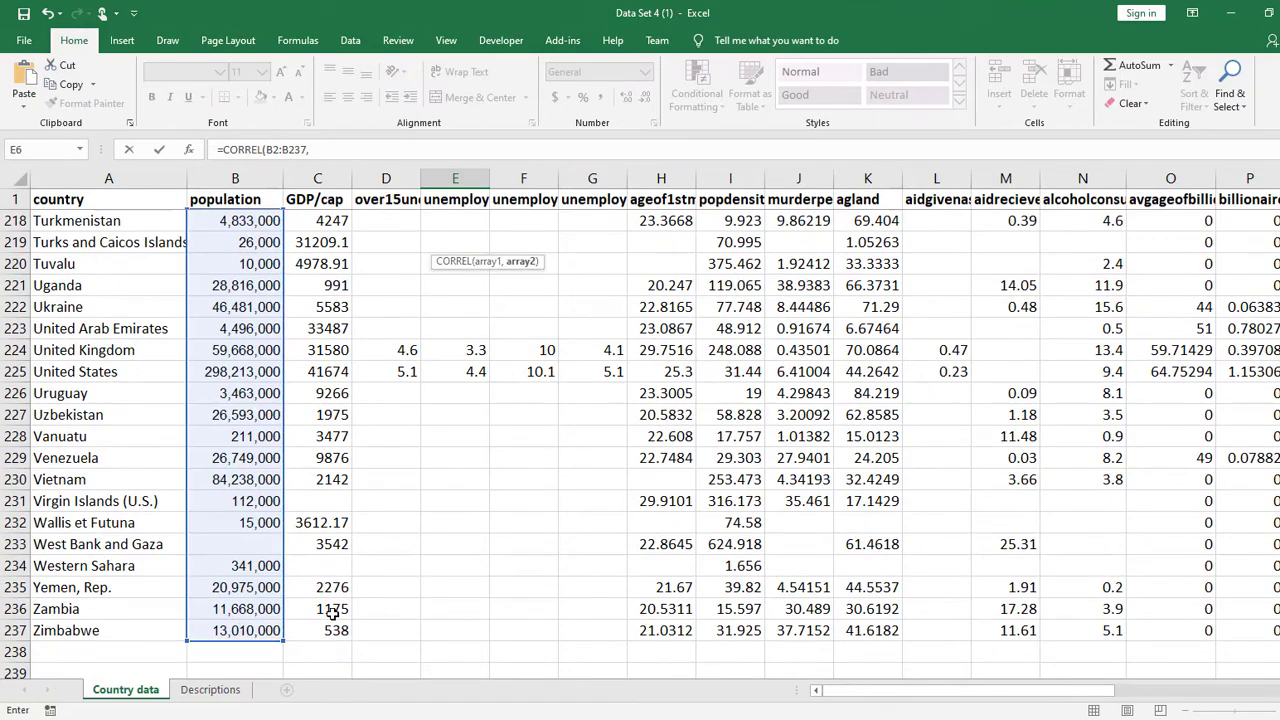
left_click_drag(333, 633, 330, 220)
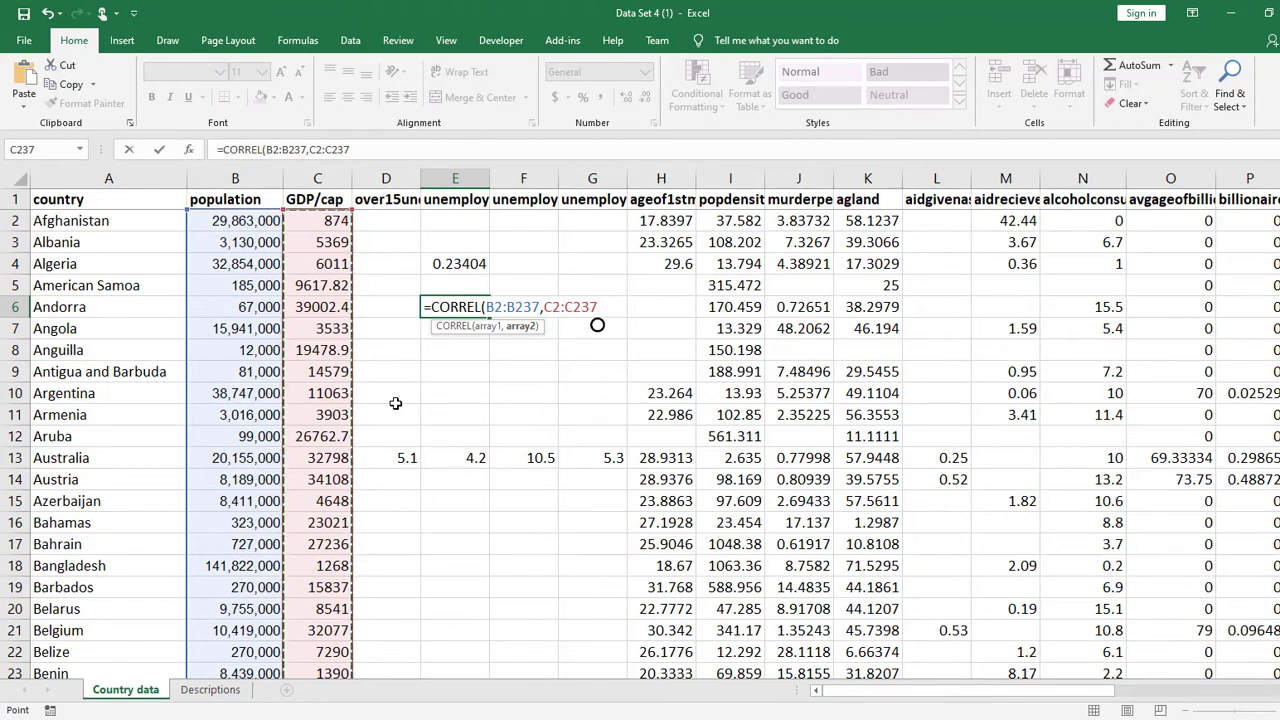
key("Return")
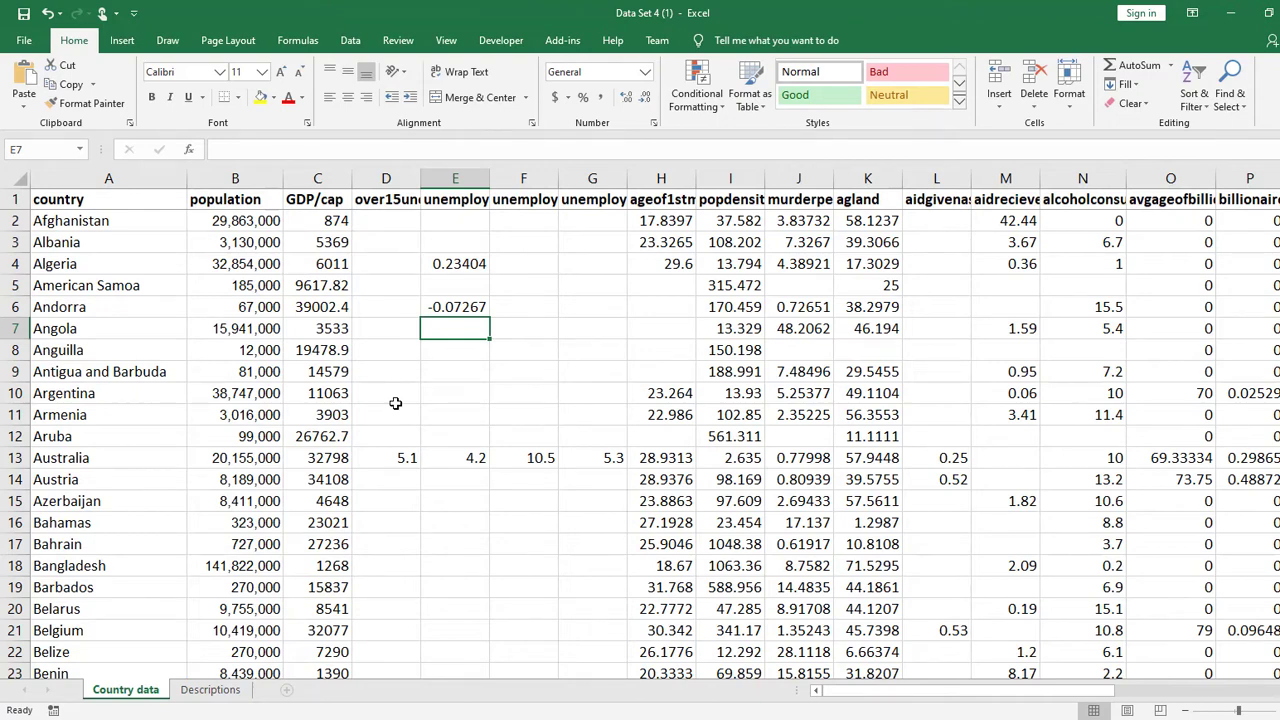
Bold the -0.07267 population versus GDP/cap correlation in E6
left_click(467, 307)
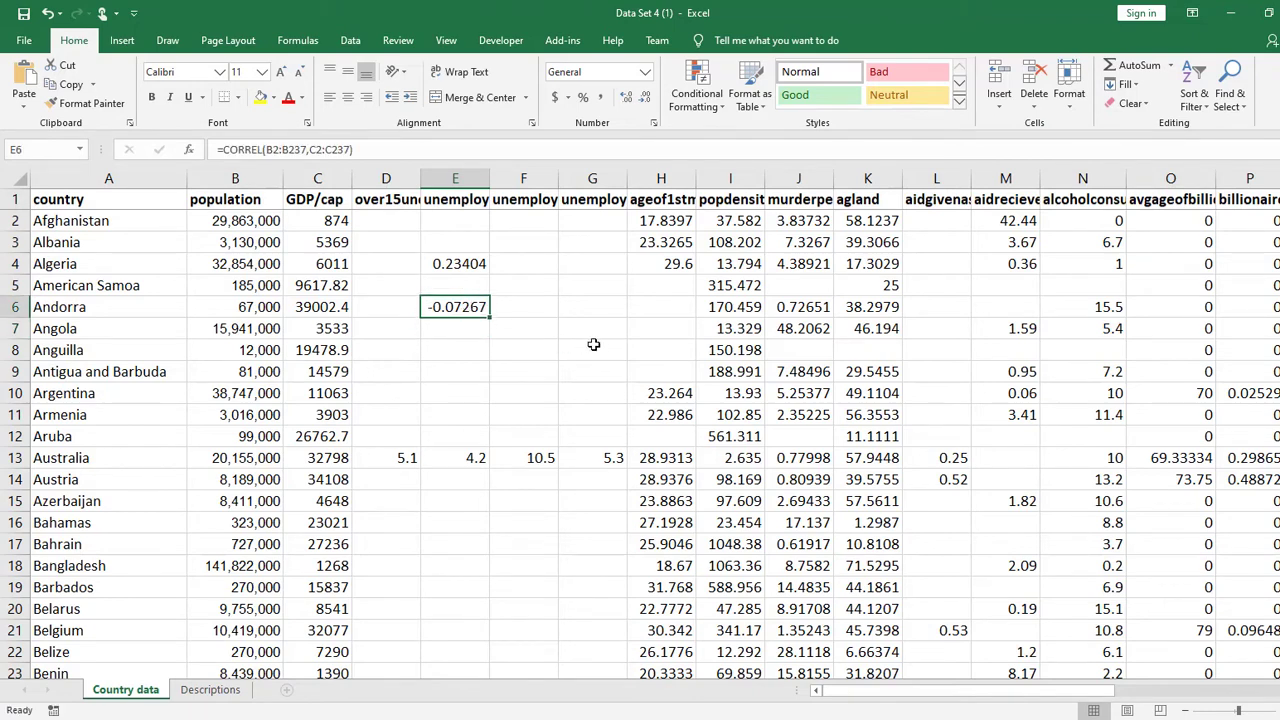
key("ctrl+b")
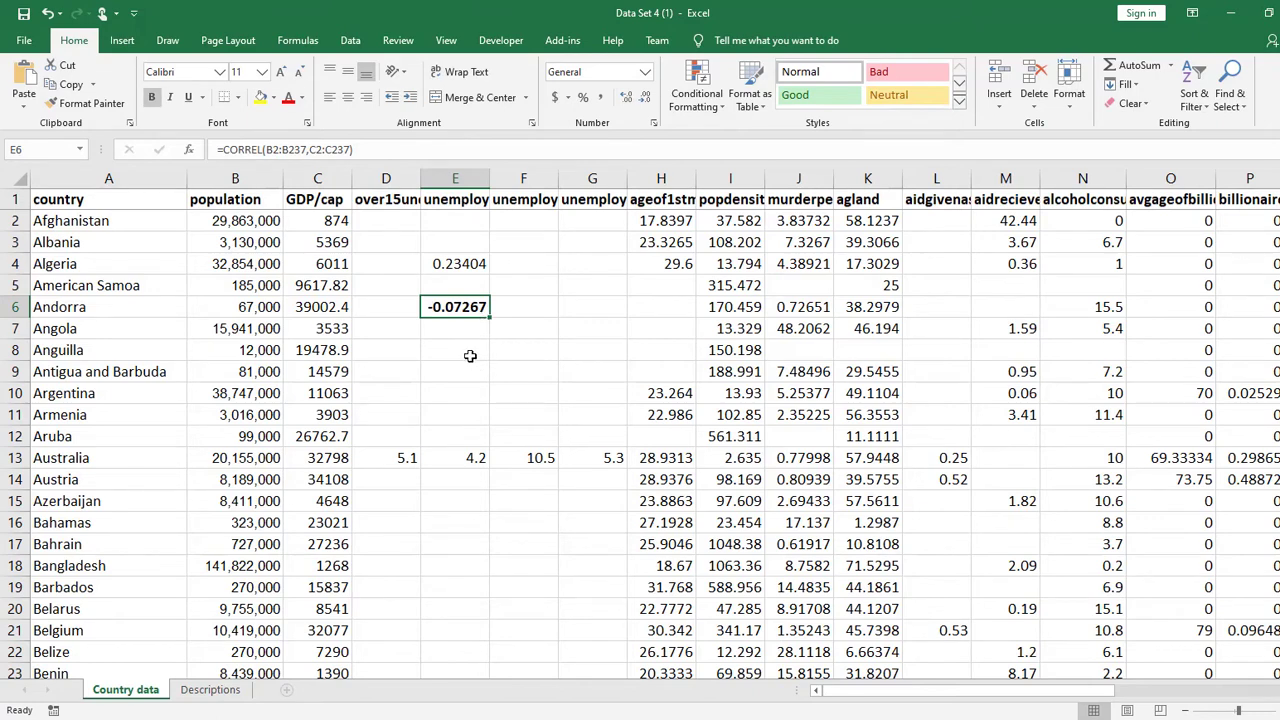
left_click(470, 356)
left_click(457, 336)
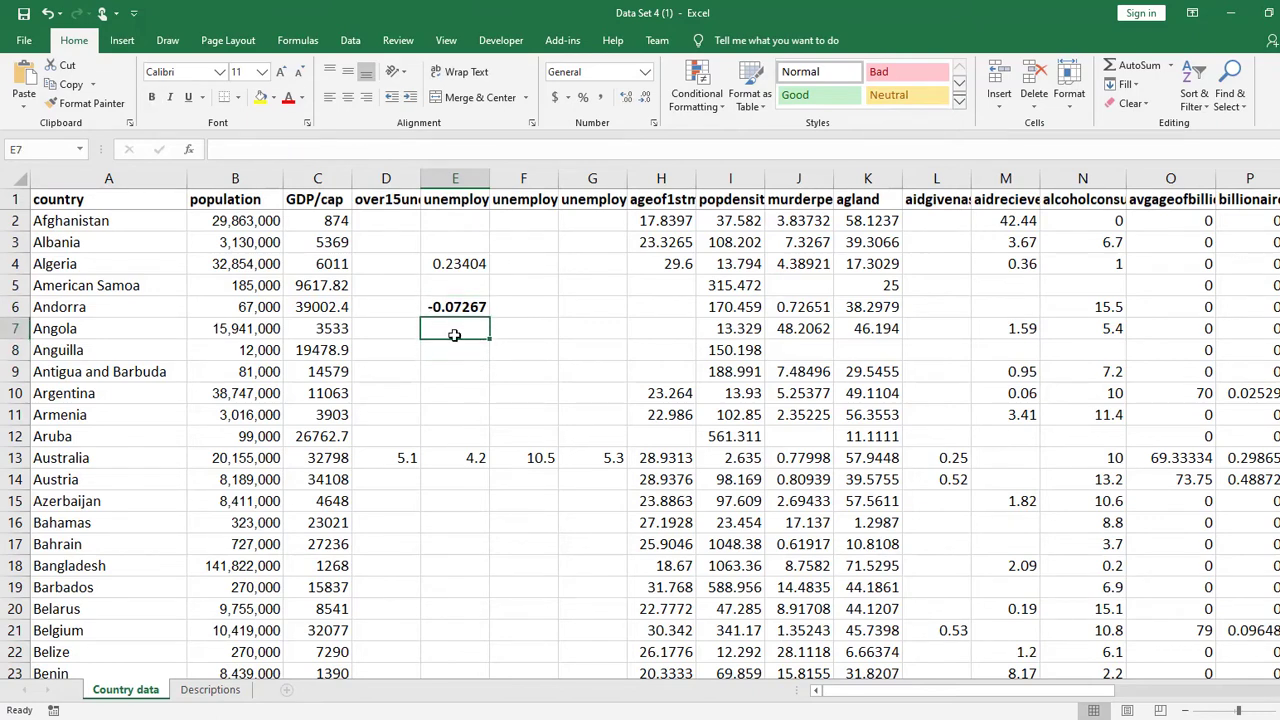
left_click(487, 370)
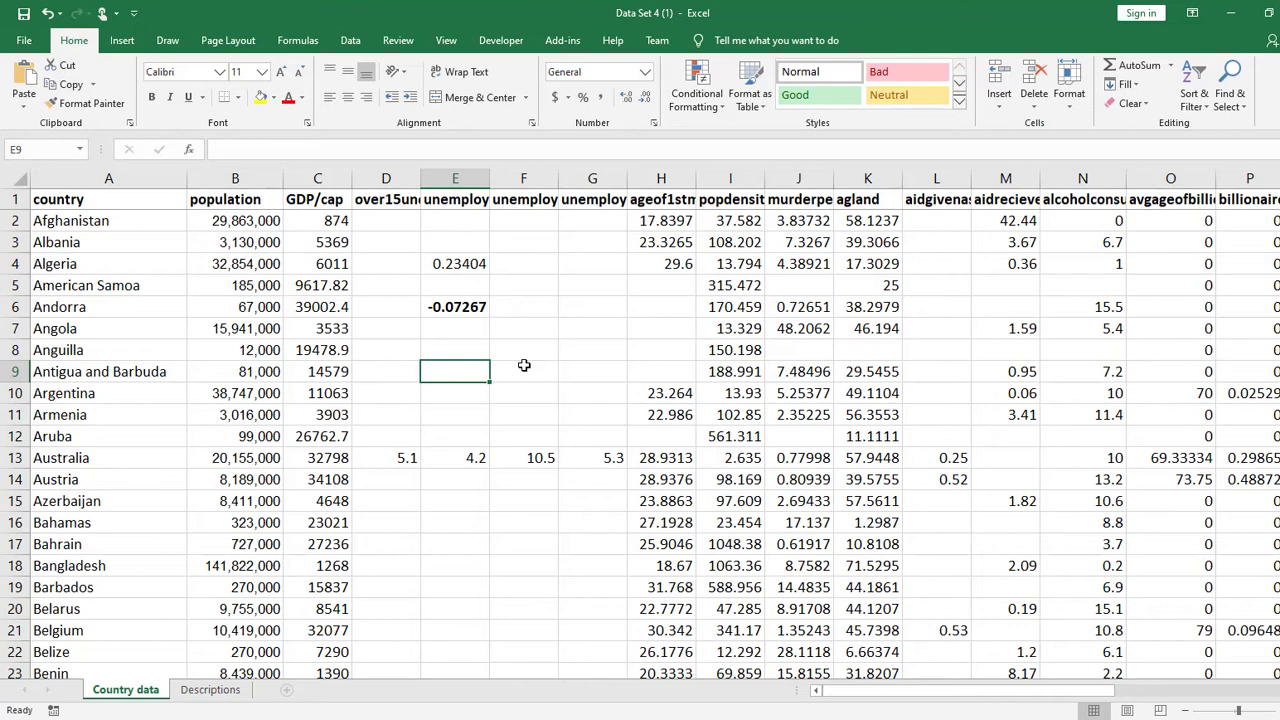
Change E6's formula to =CORREL(I2:I237,C2:C237), showing 0.23404, and copy the cell
left_click(446, 307)
double_click(446, 307)
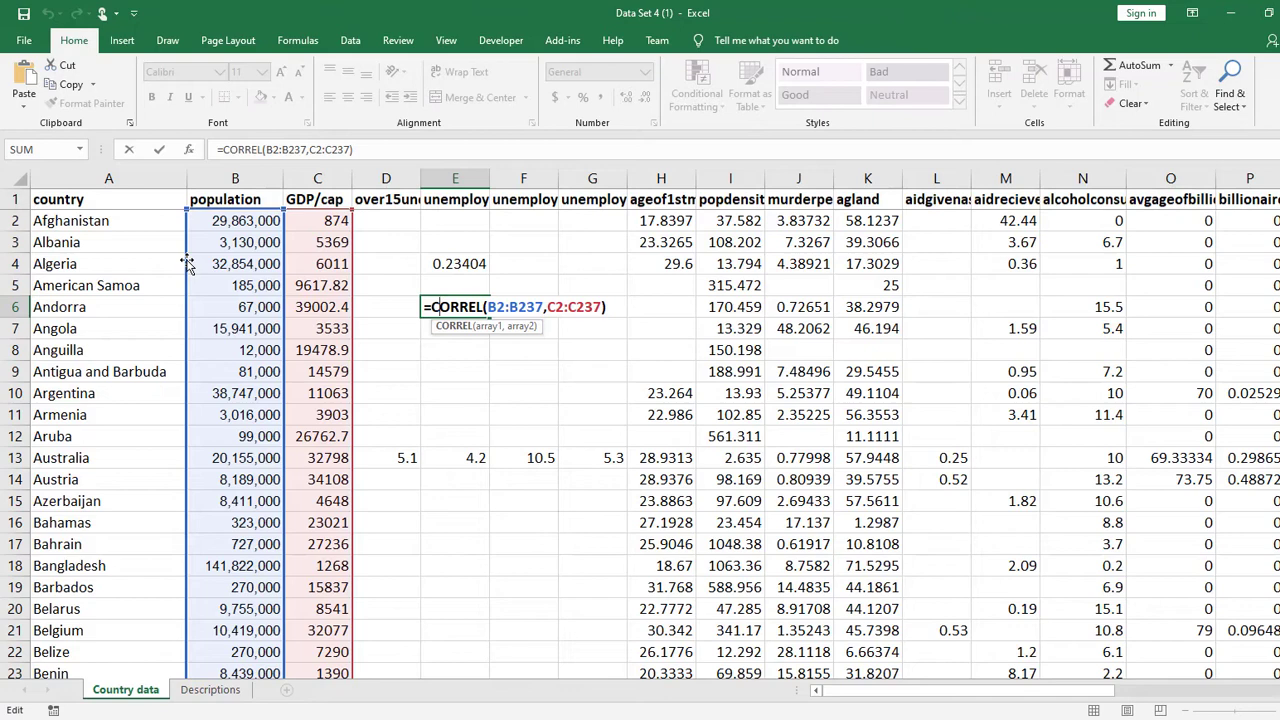
left_click_drag(186, 263, 748, 262)
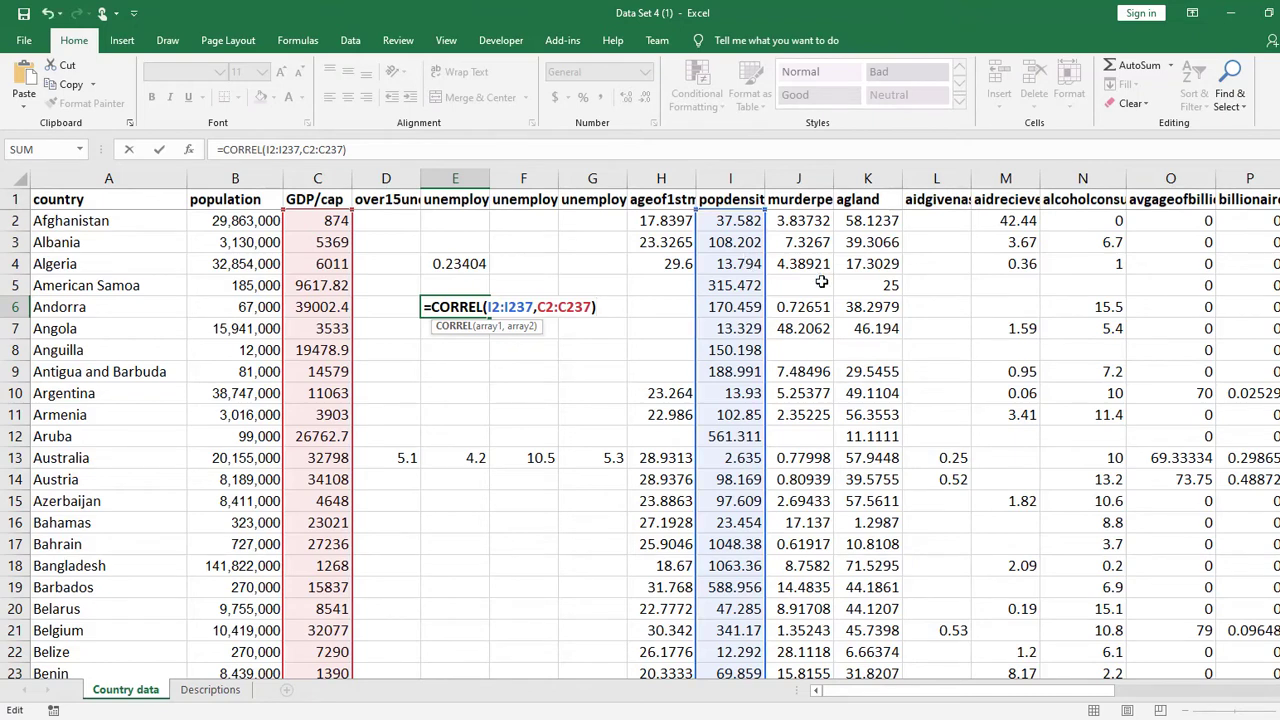
key("Return")
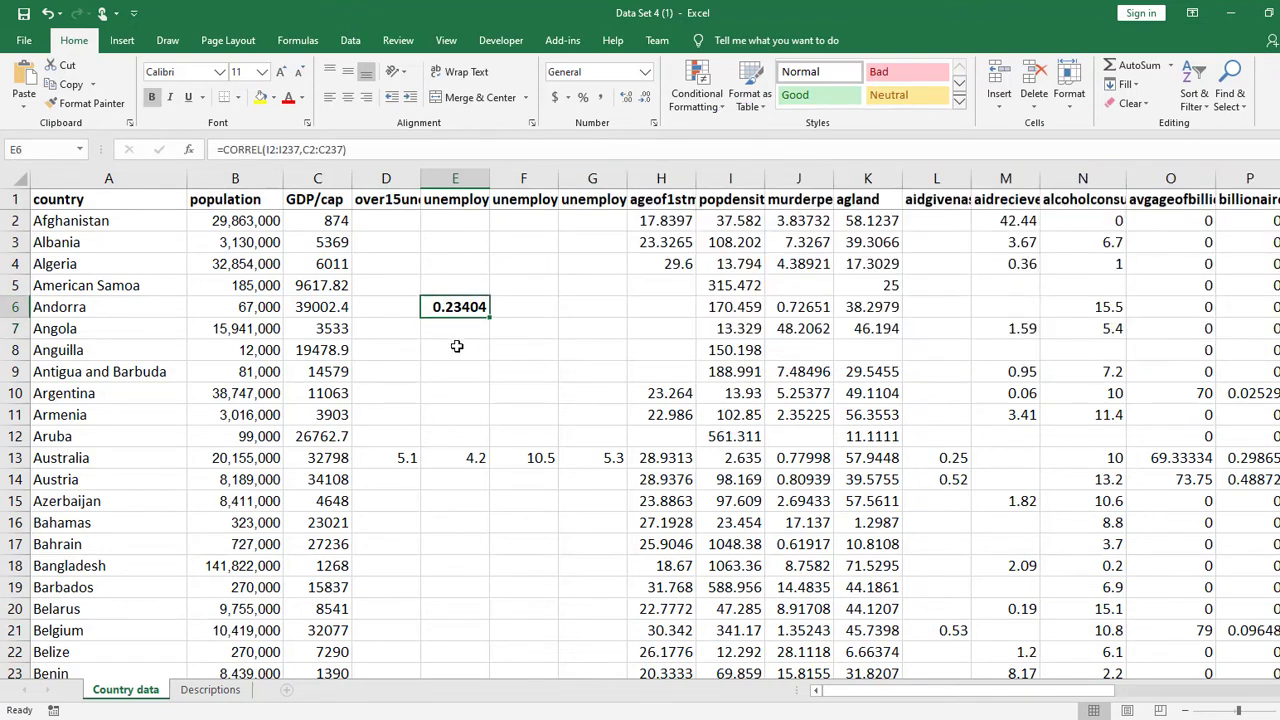
key("ctrl+c")
left_click(458, 348)
Re-enter the popdensity versus GDP/cap correlation =CORREL(I2:I237,C2:C237) in E6 and bold it
left_click(455, 307)
double_click(458, 307)
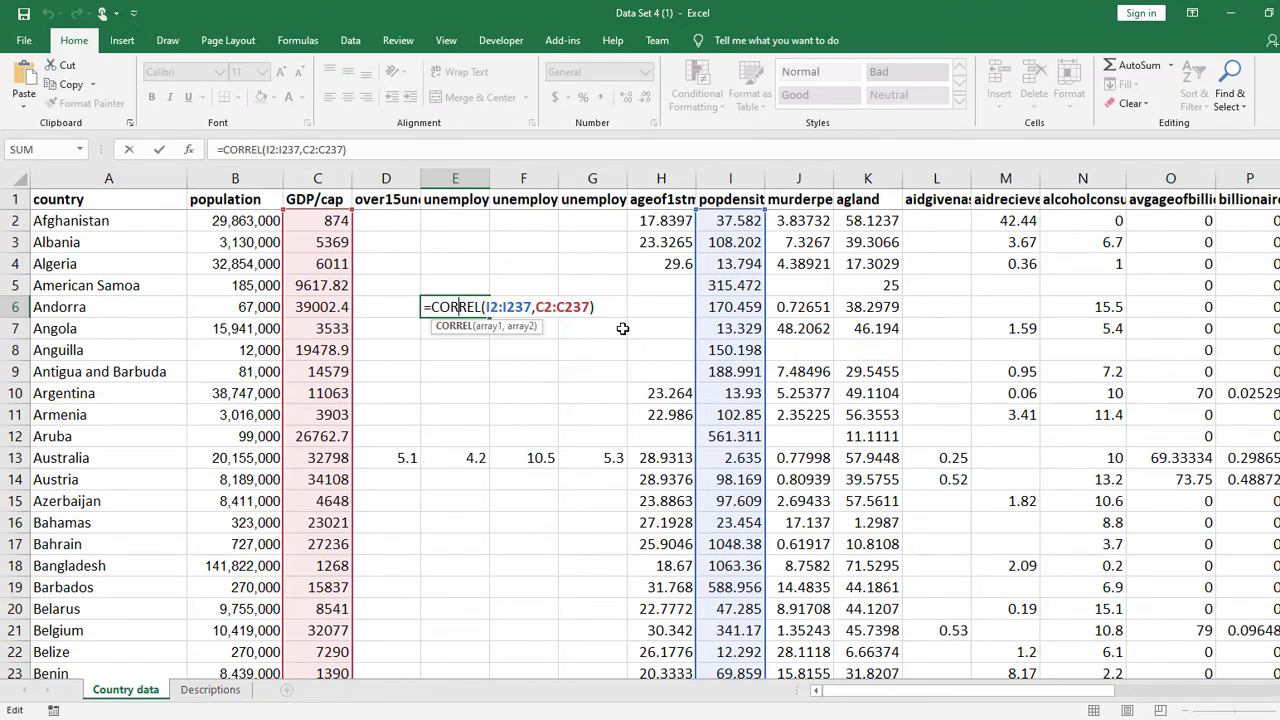
key("Return")
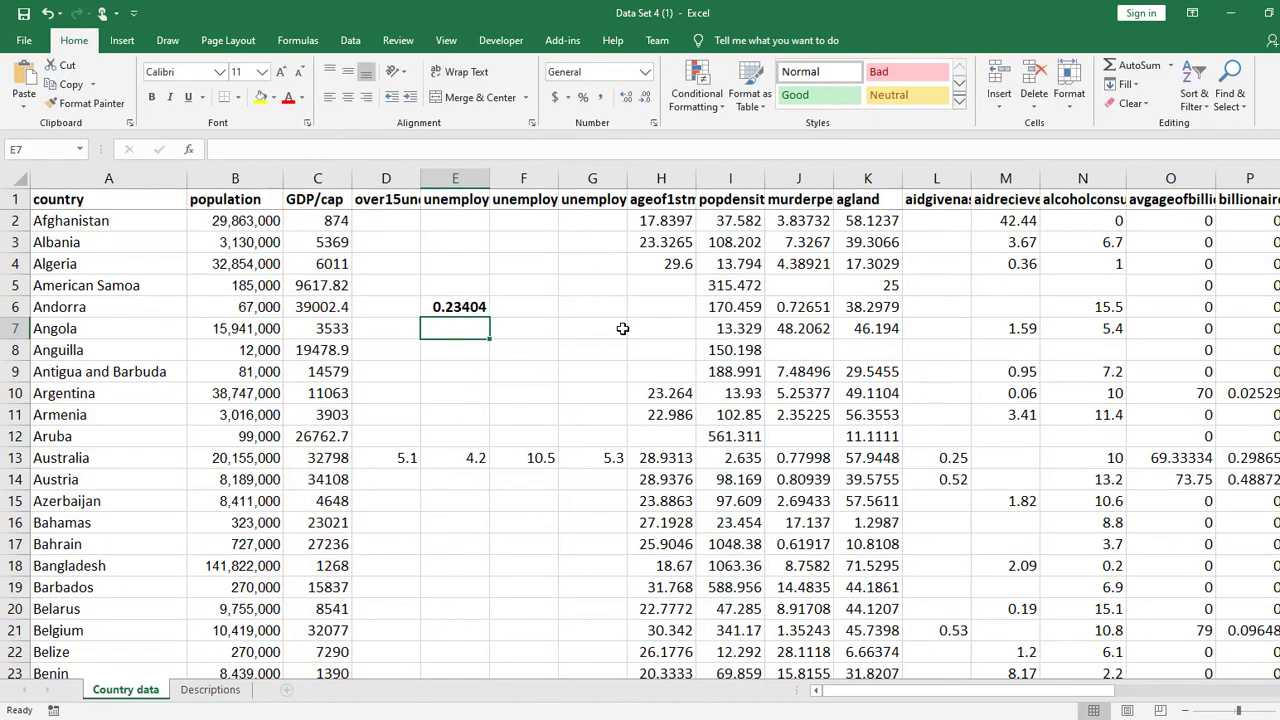
left_click(431, 310)
key("ctrl+b")
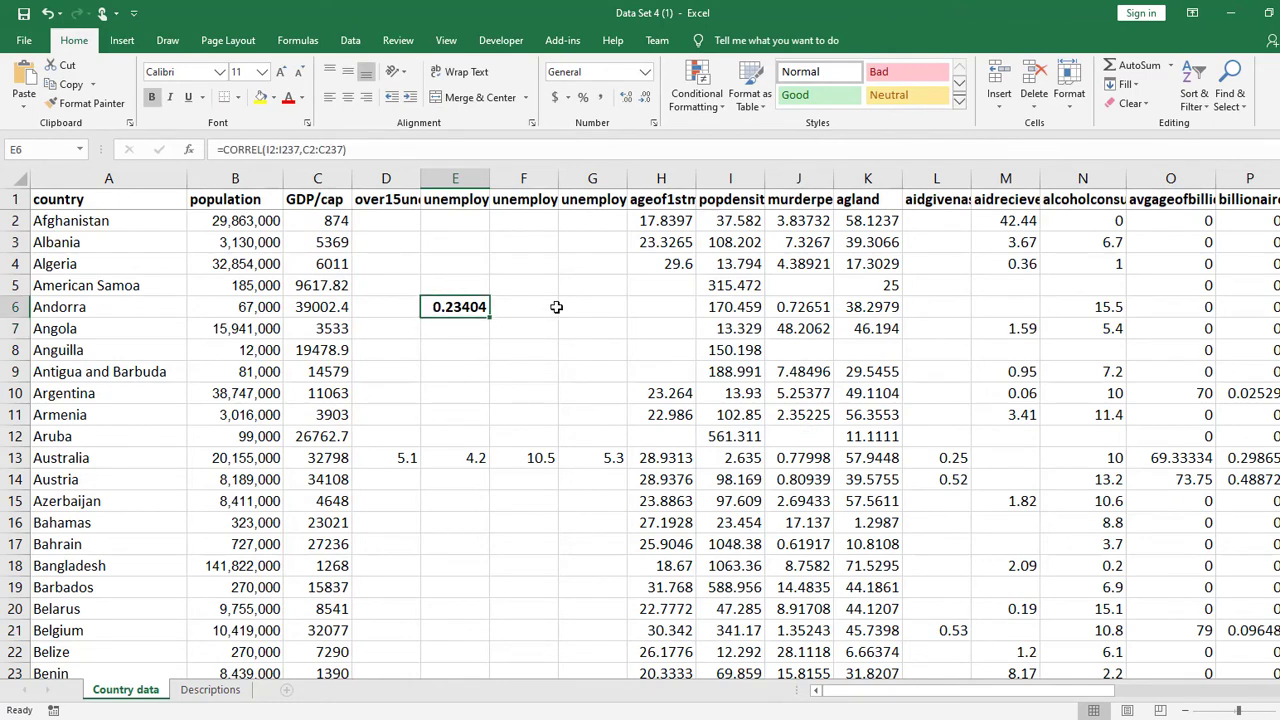
Switch E6's first range to J2:J237, giving -0.42408 for murder rate versus GDP/cap
double_click(455, 307)
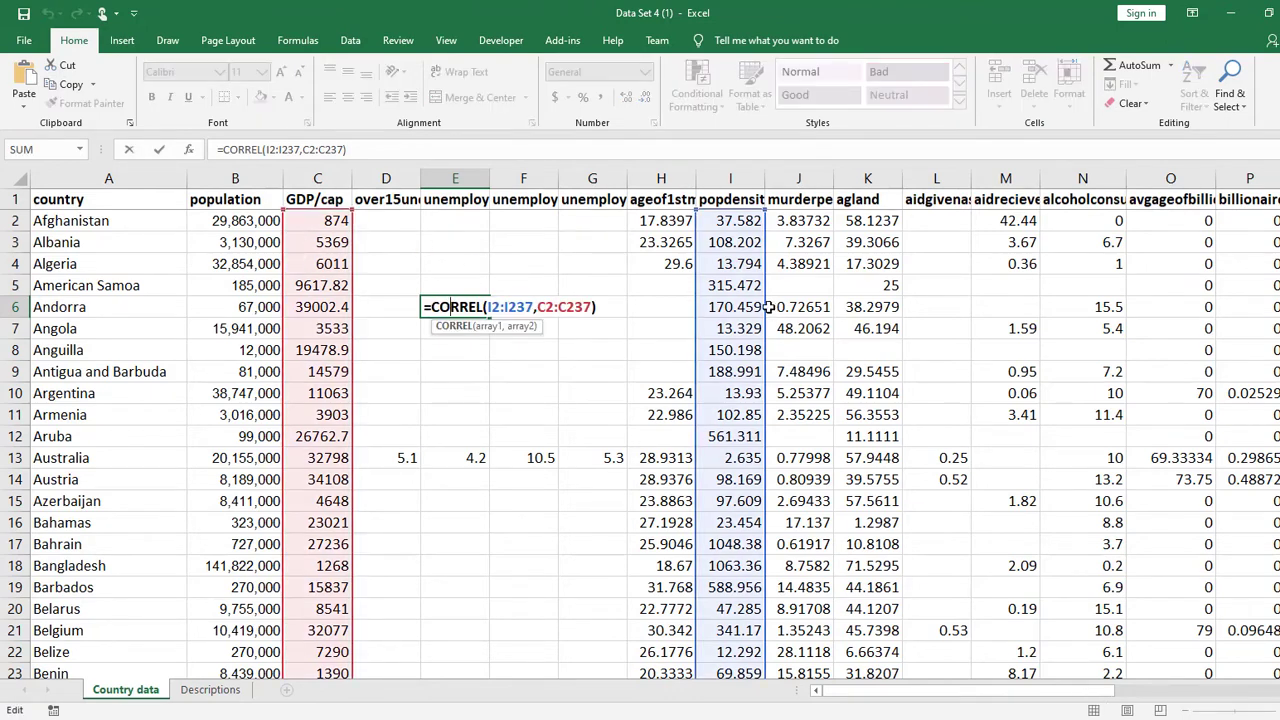
left_click_drag(767, 307, 822, 312)
key("Return")
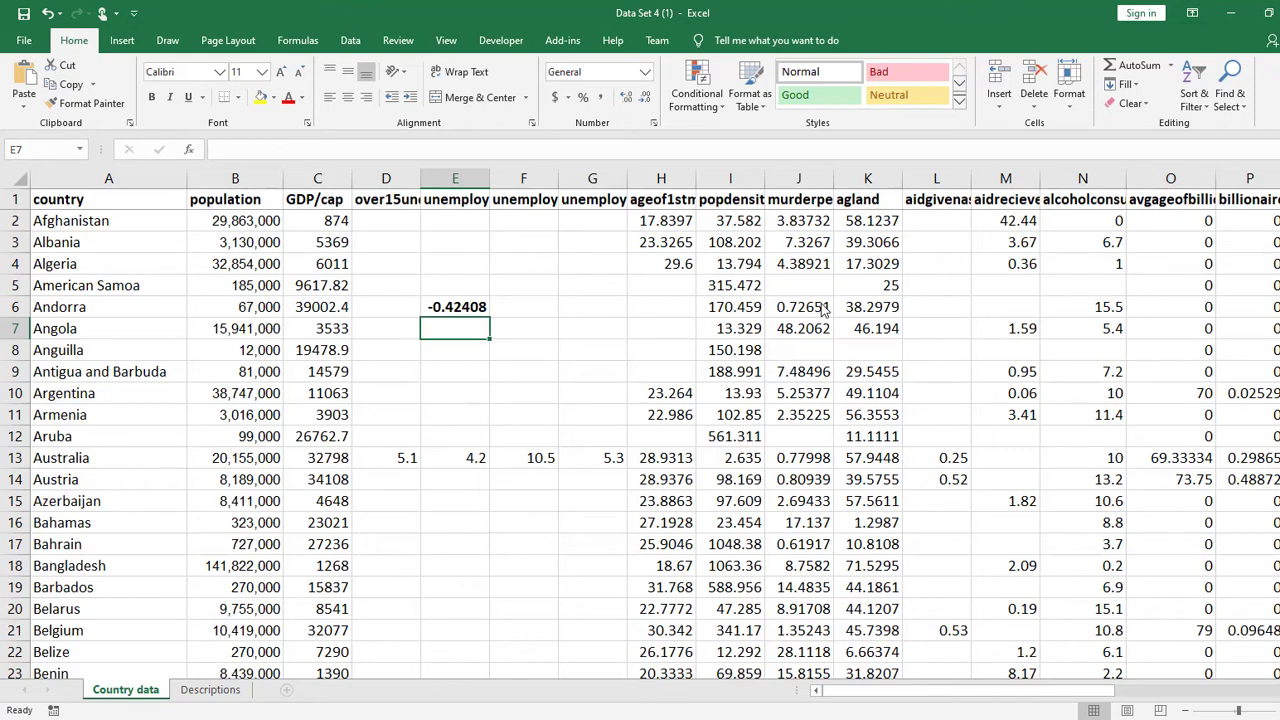
left_click(478, 307)
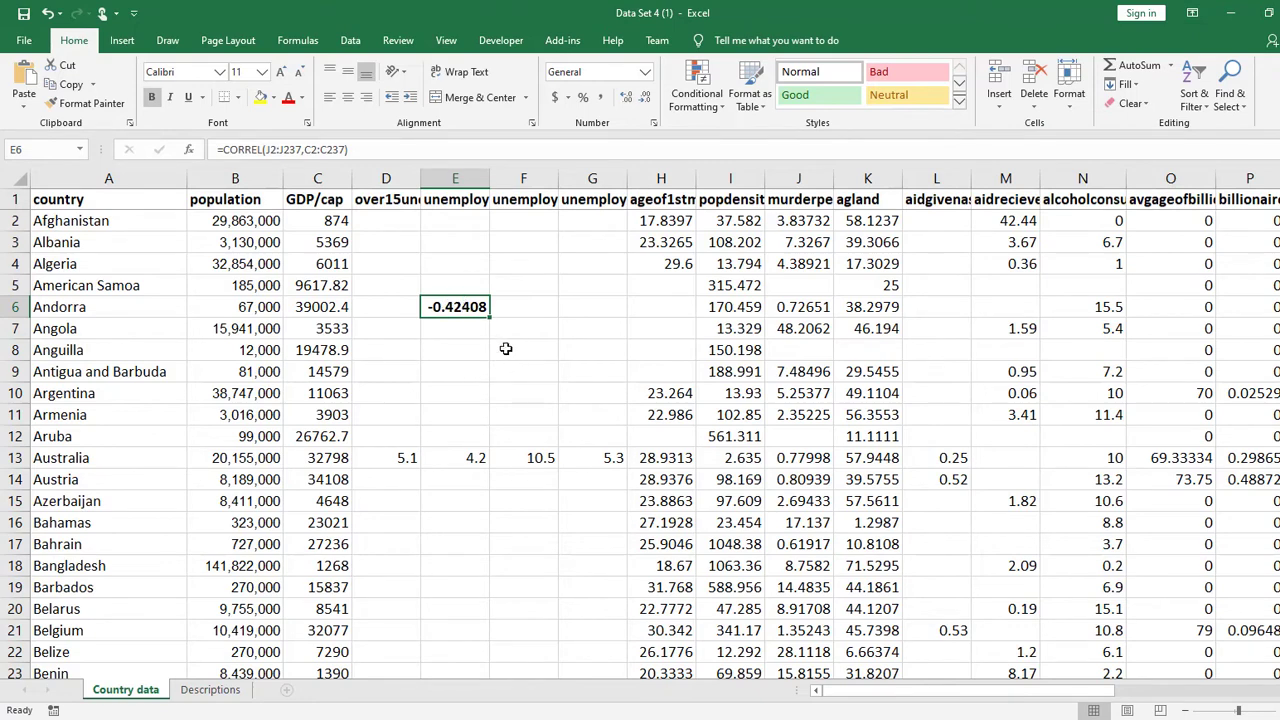
Repoint E6's first range to column H, making =CORREL(H2:H237,C2:C237) return 0.60467
key("Delete")
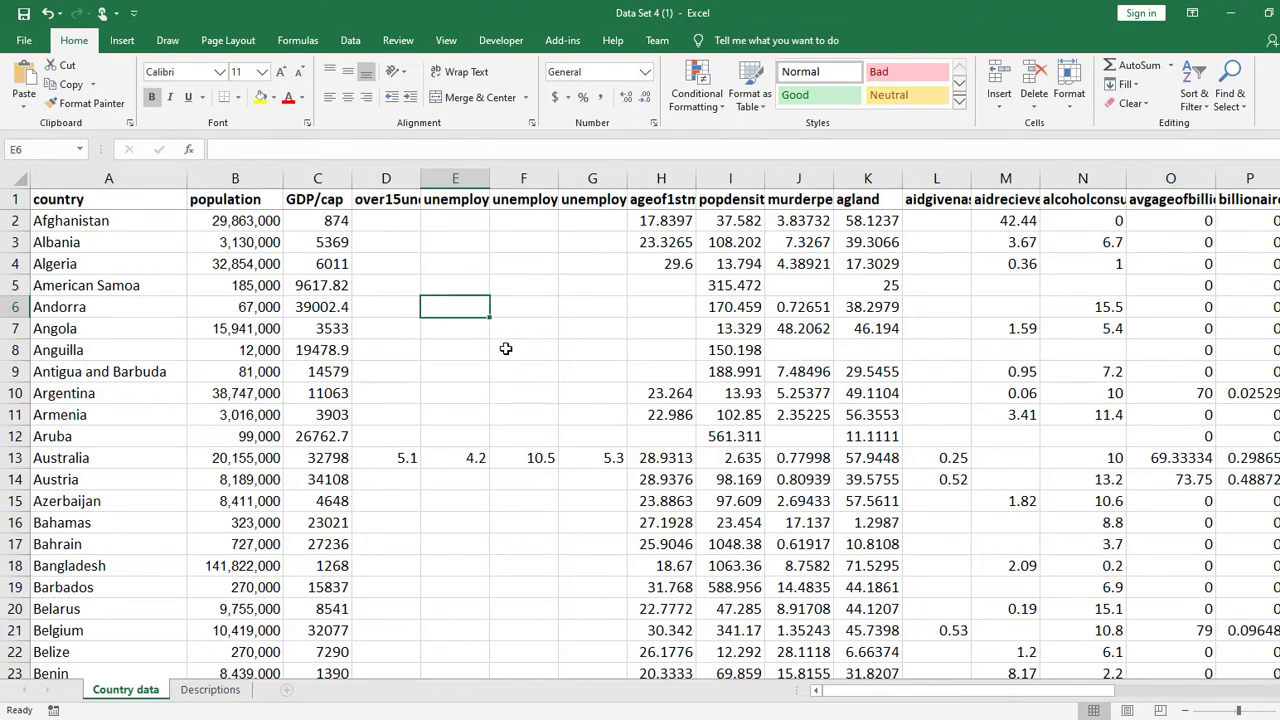
left_click(538, 344)
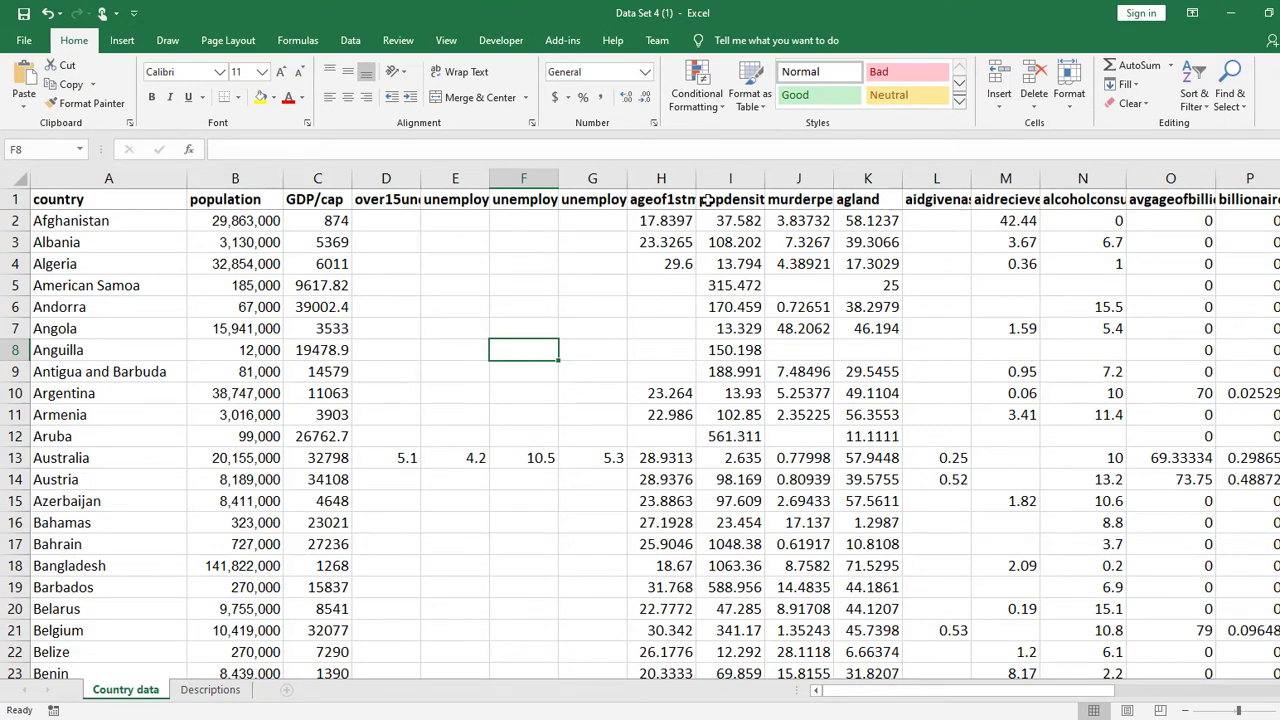
left_click(652, 198)
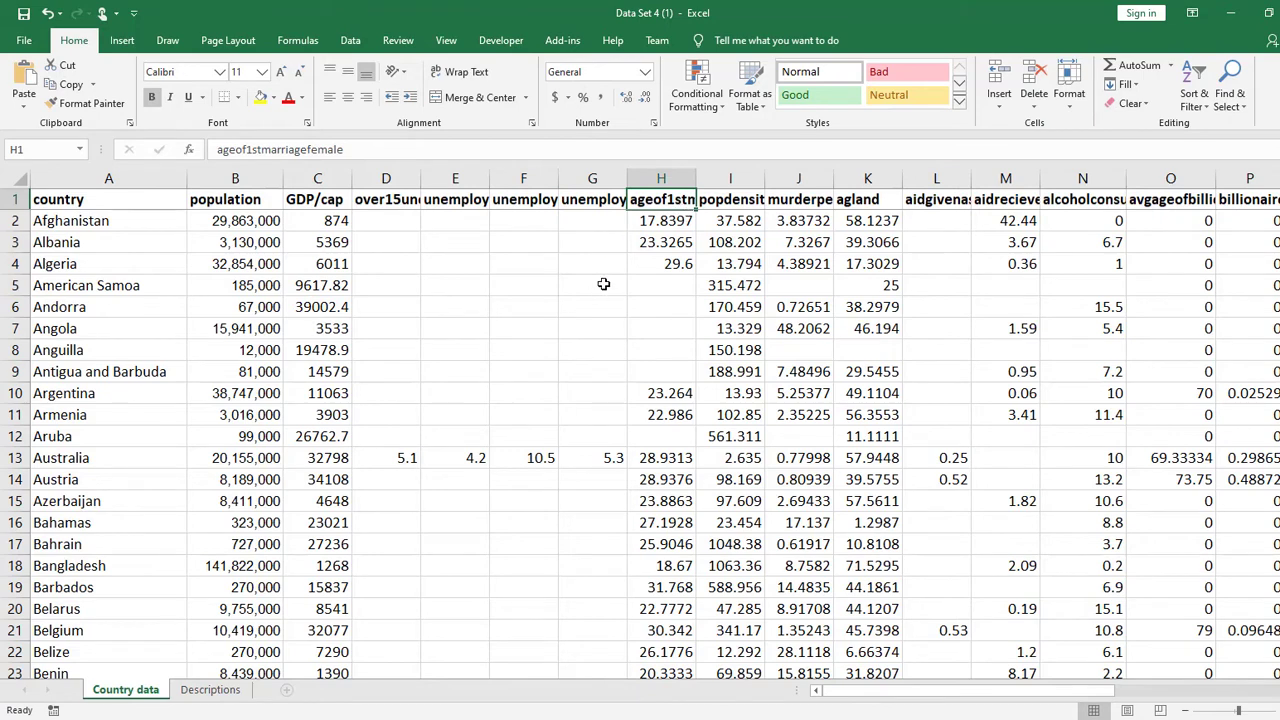
double_click(453, 307)
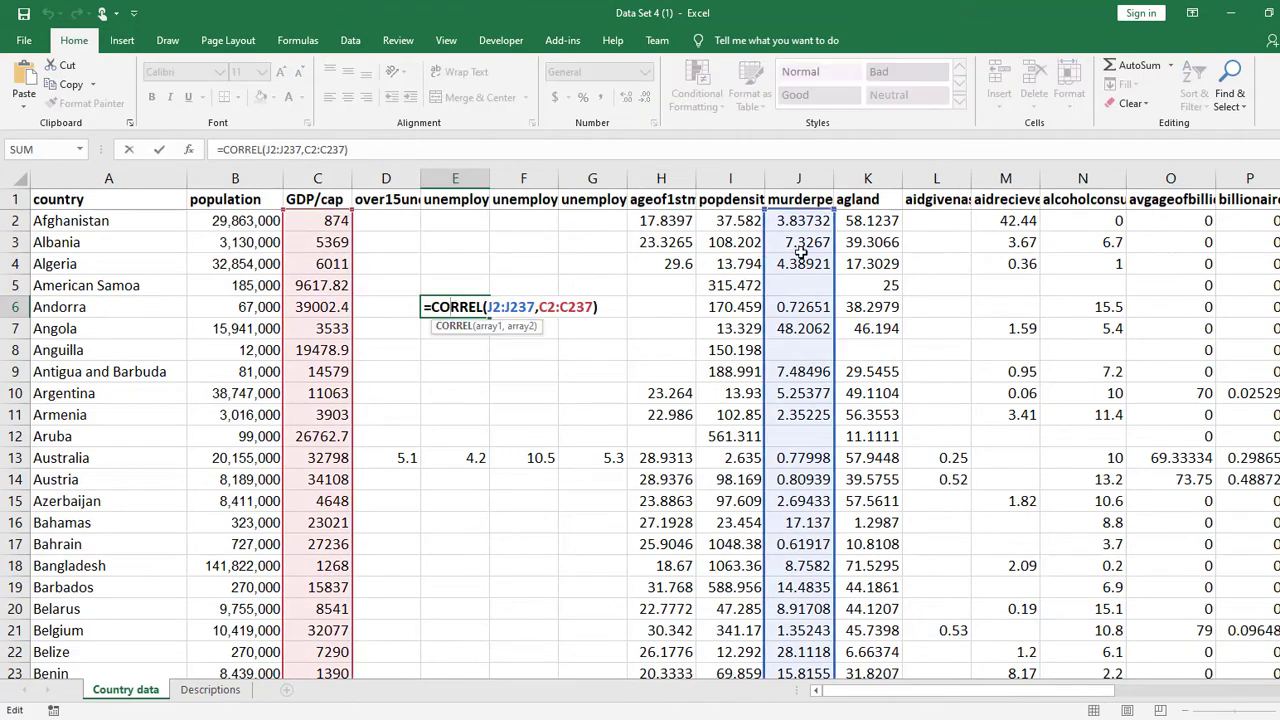
left_click_drag(766, 256, 663, 256)
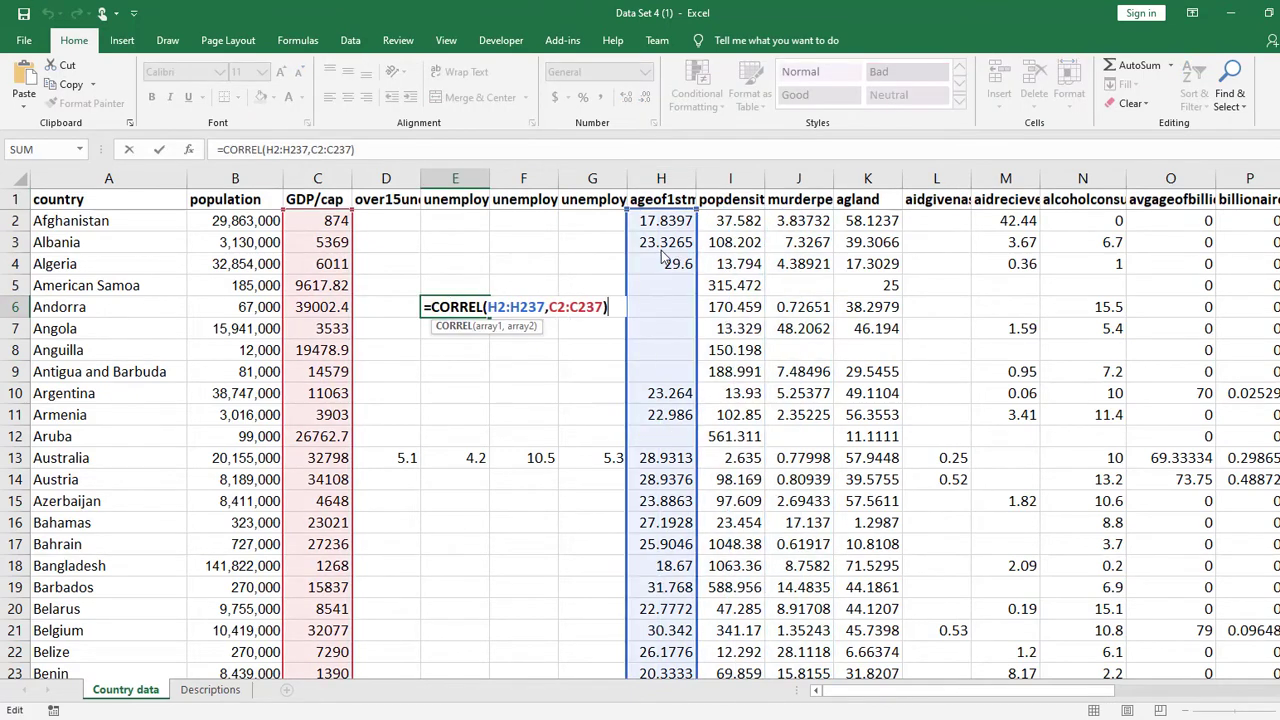
key("Return")
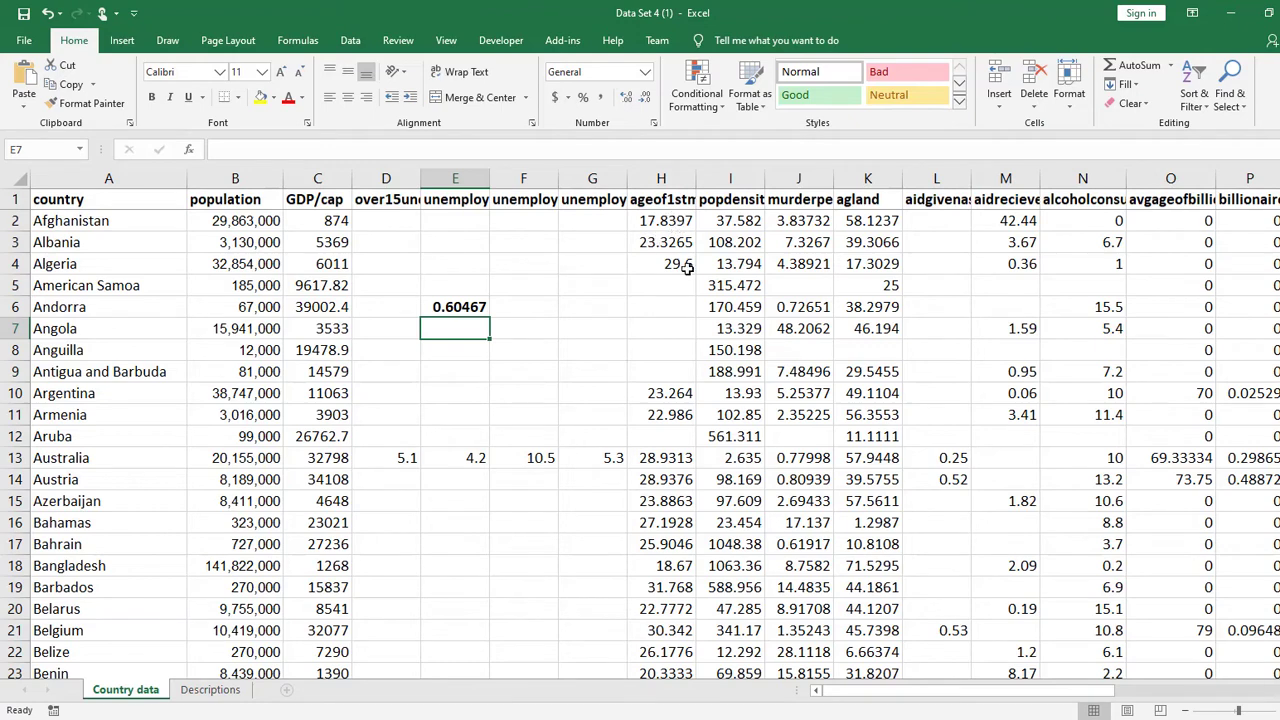
Move E6's second range to I2:I237 to get 0.07744, then clear E6
left_click(454, 311)
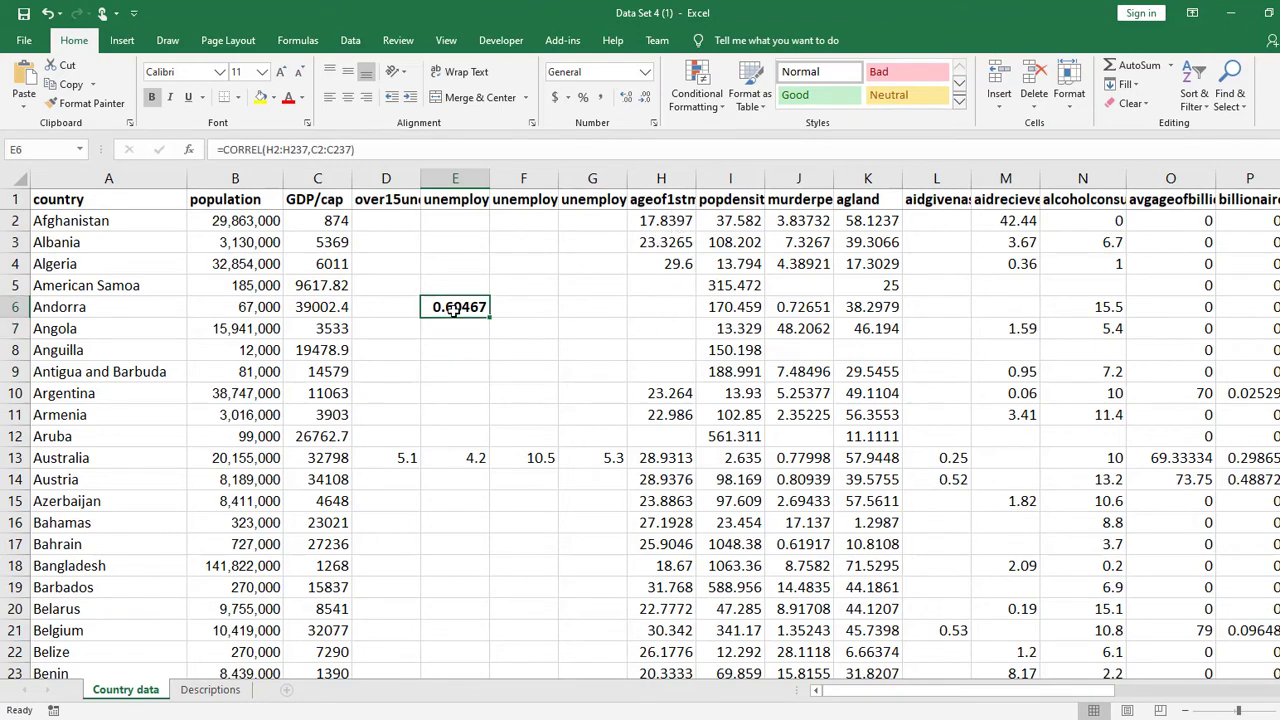
double_click(454, 311)
left_click_drag(350, 309, 746, 312)
key("Return")
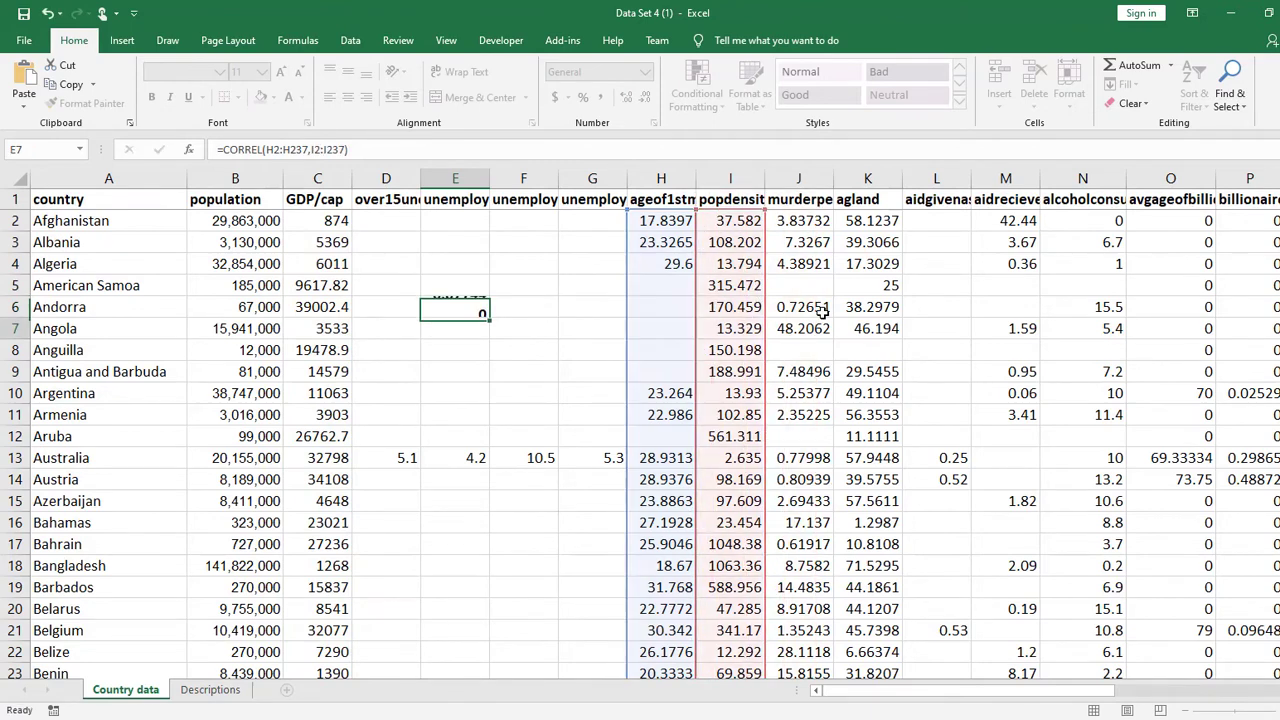
left_click(545, 292)
left_click(473, 306)
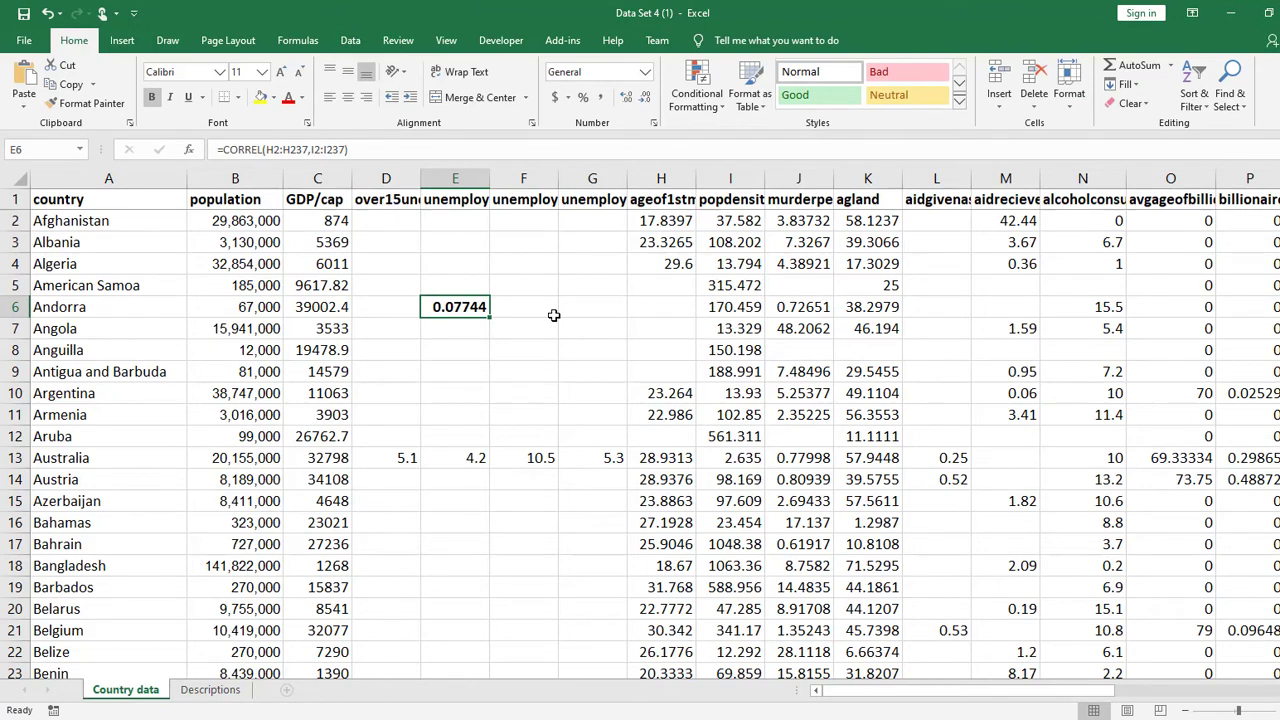
left_click_drag(1086, 700, 943, 716)
key("Delete")
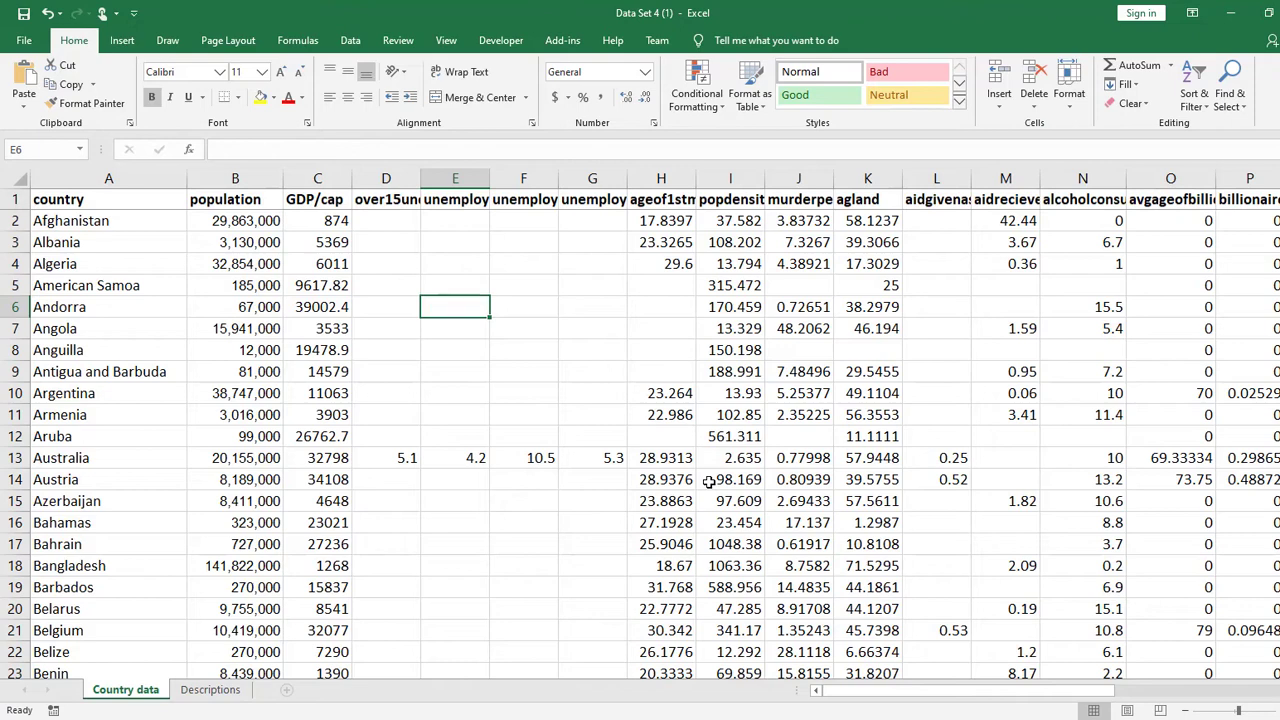
Uncheck Analysis ToolPak in Excel Options' Add-ins to disable it
left_click(351, 38)
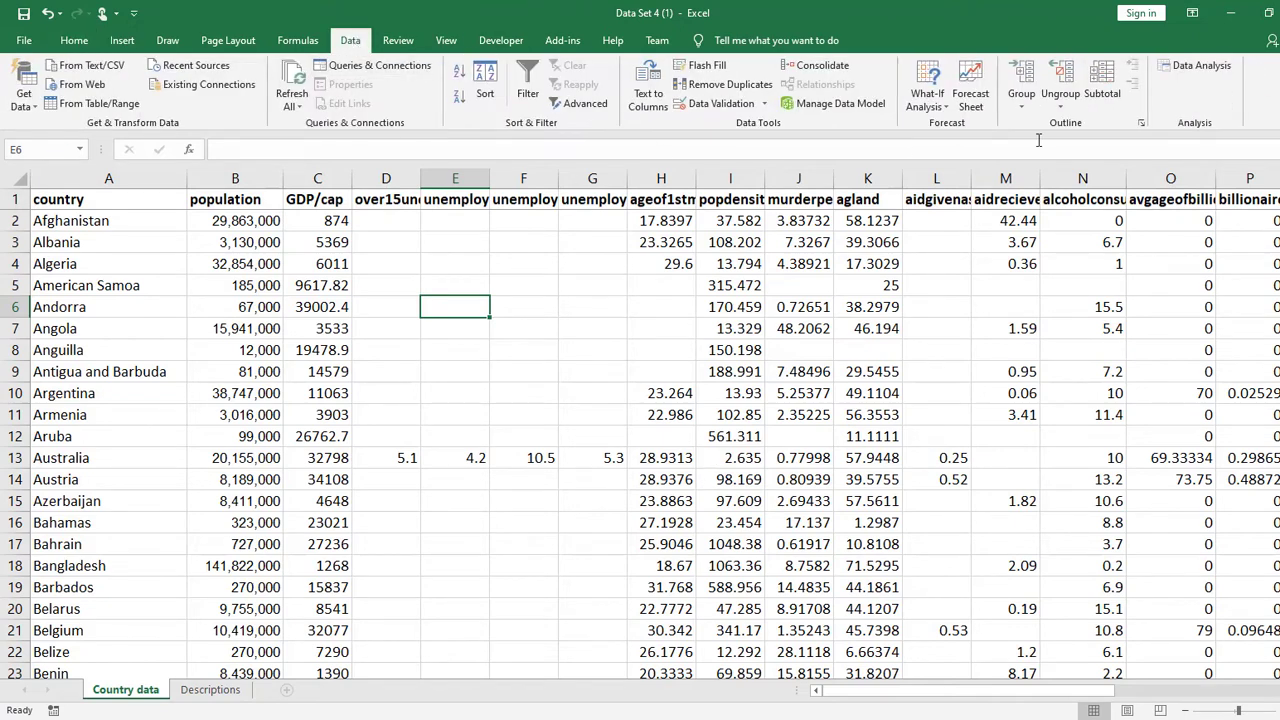
left_click(1193, 77)
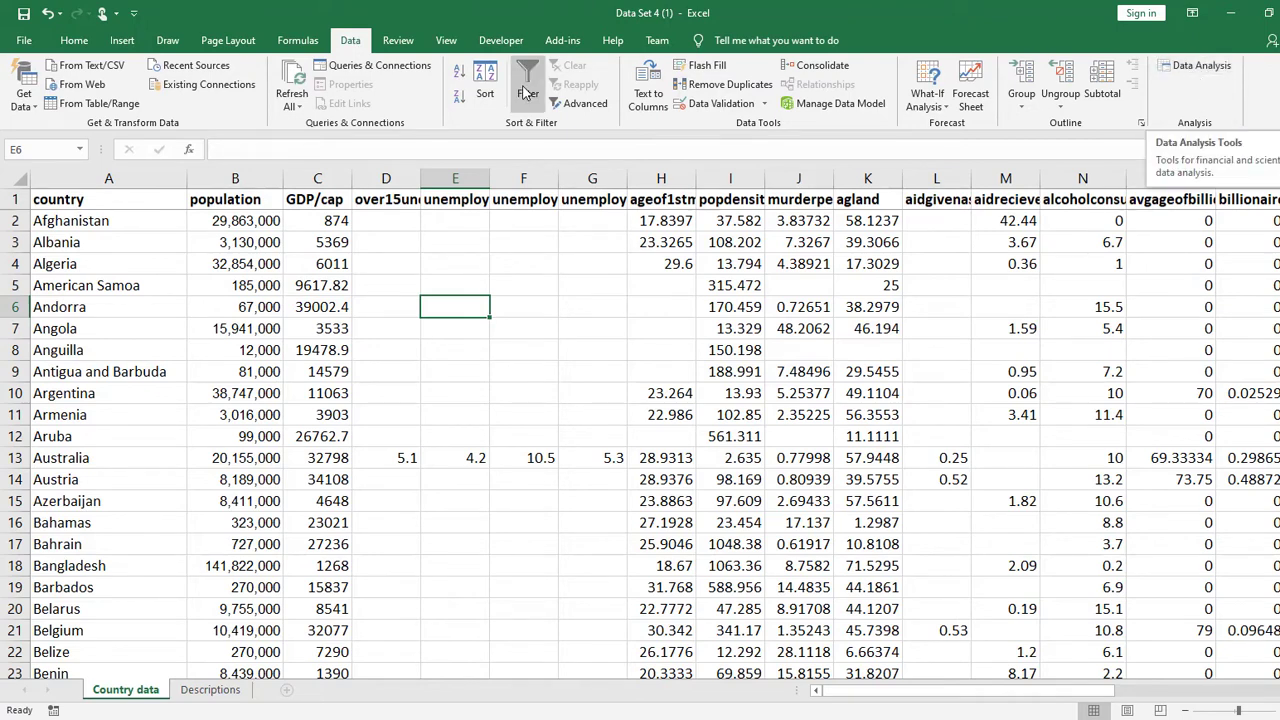
left_click(22, 42)
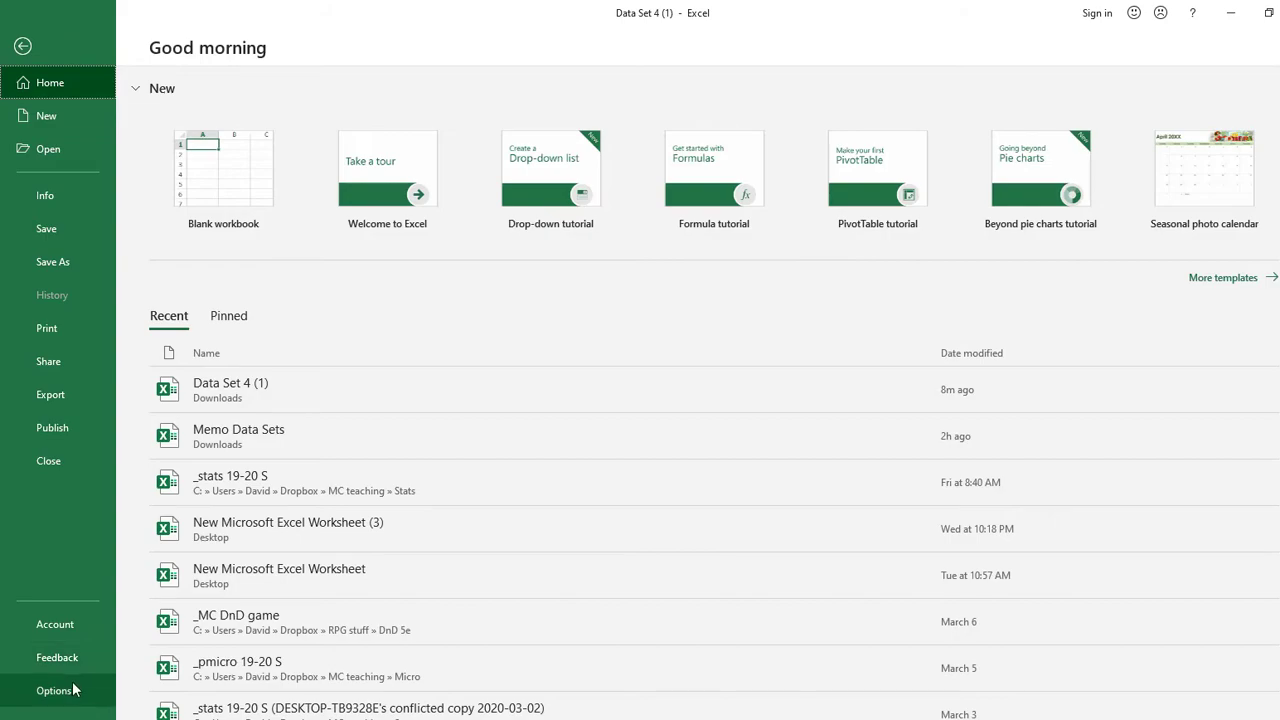
key("Escape")
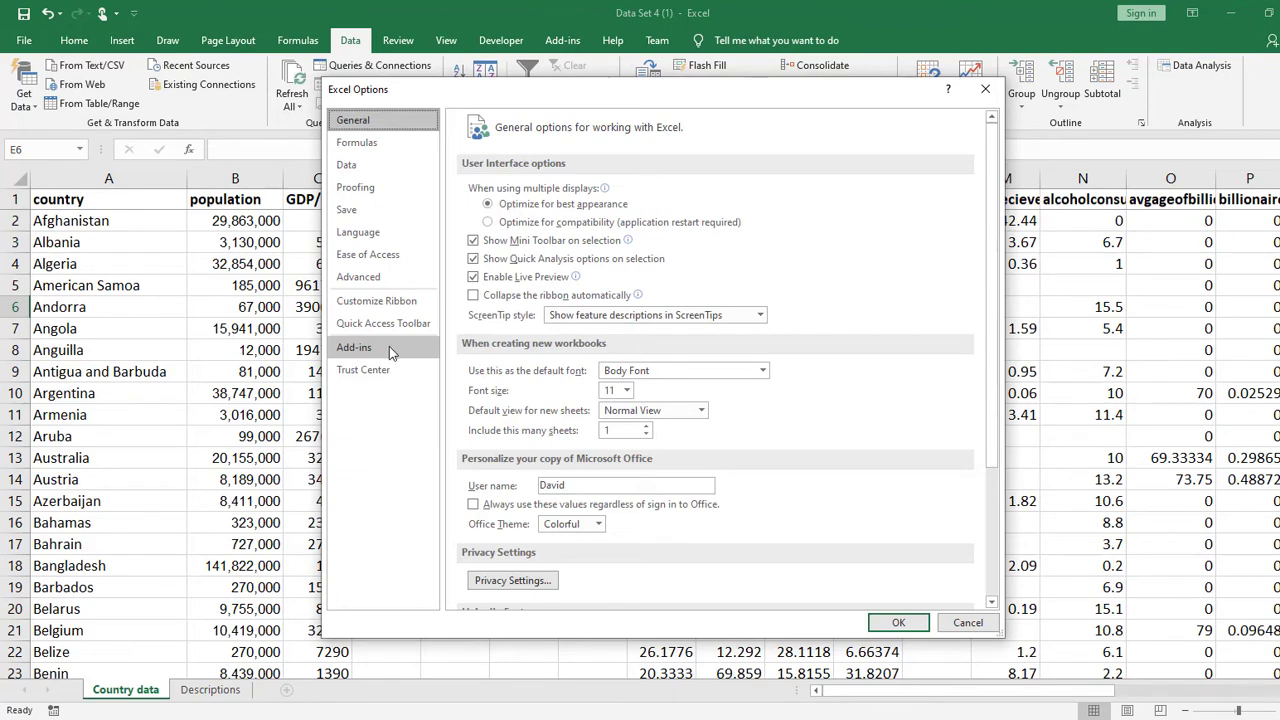
left_click(389, 347)
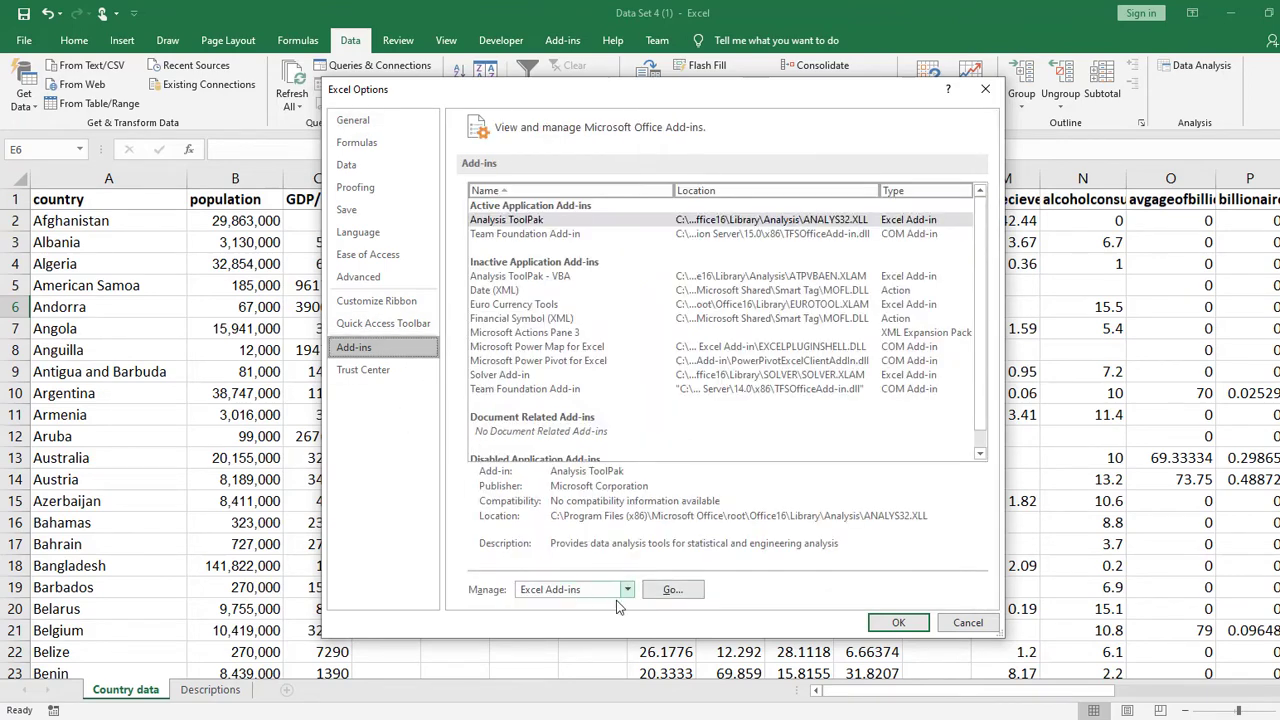
left_click(680, 592)
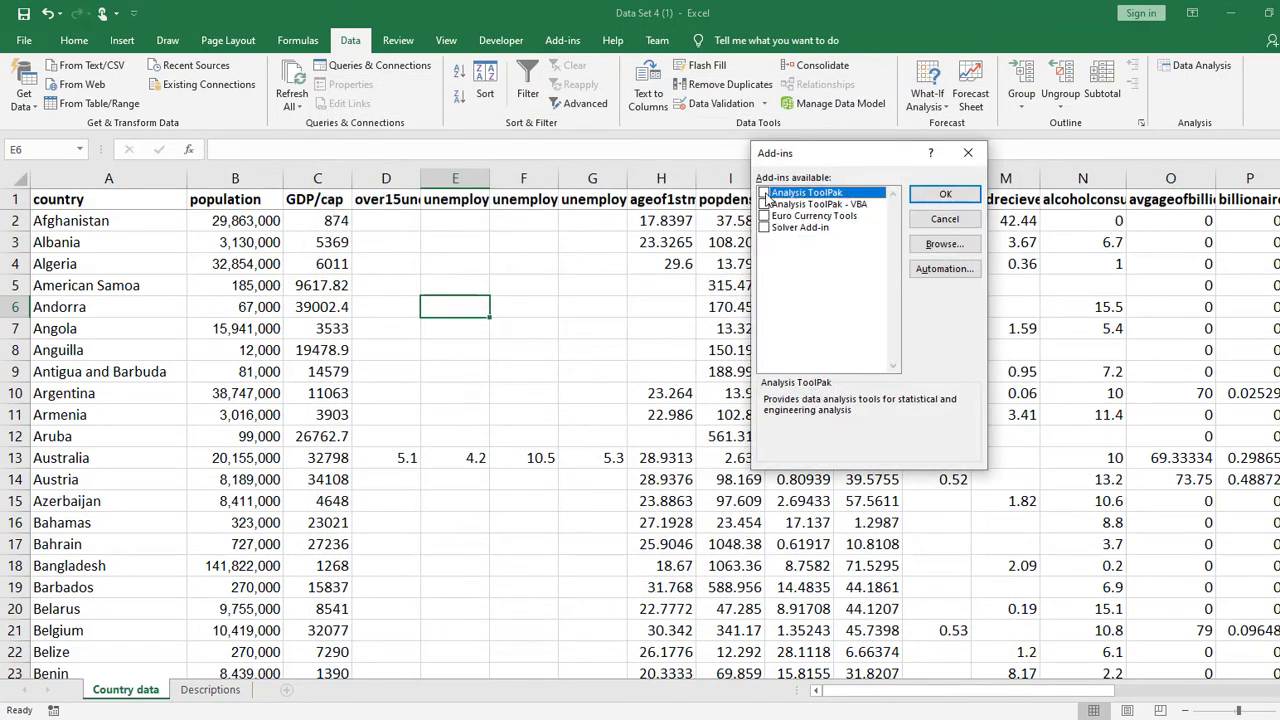
left_click(945, 194)
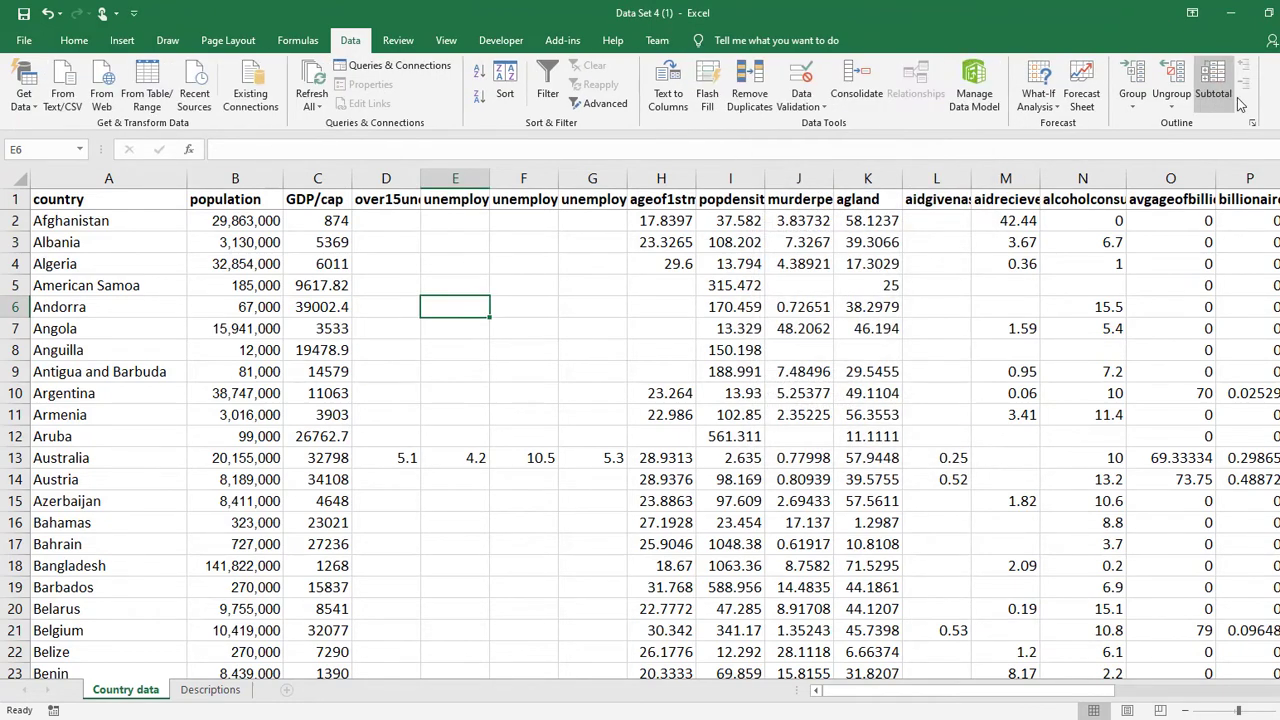
Re-check Analysis ToolPak under File > Options > Add-ins to load it again
left_click(22, 41)
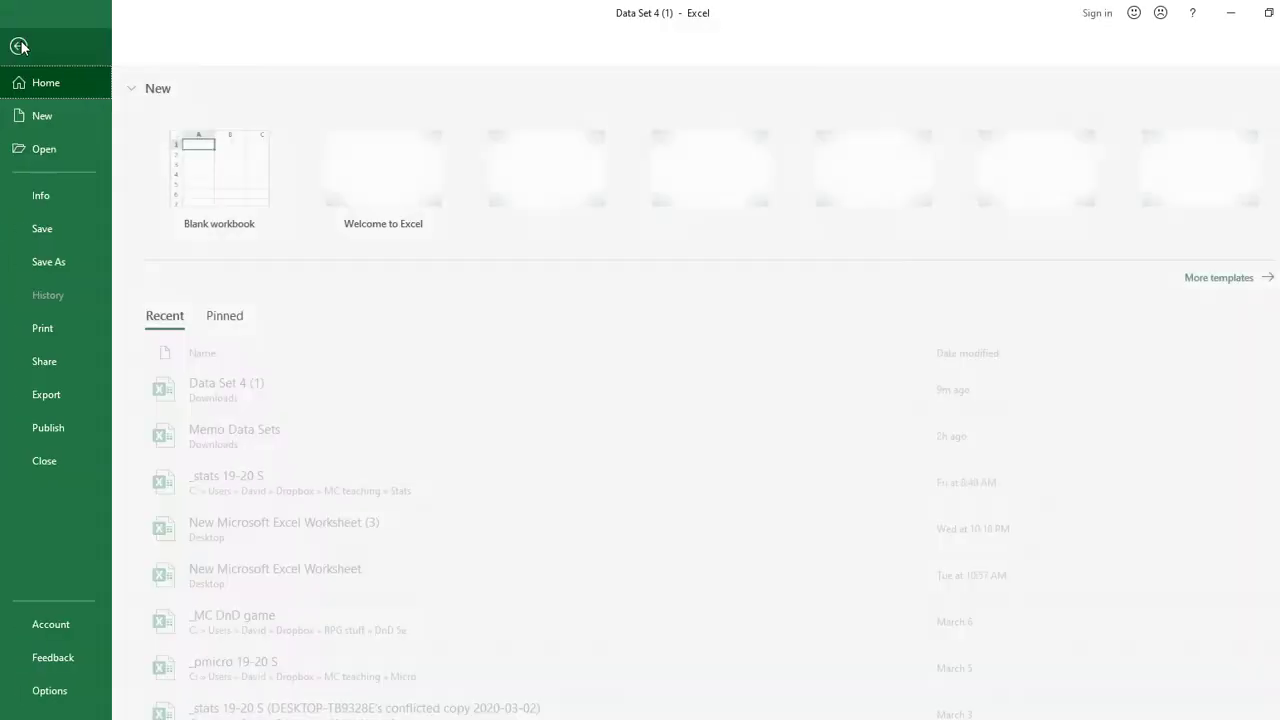
left_click(54, 690)
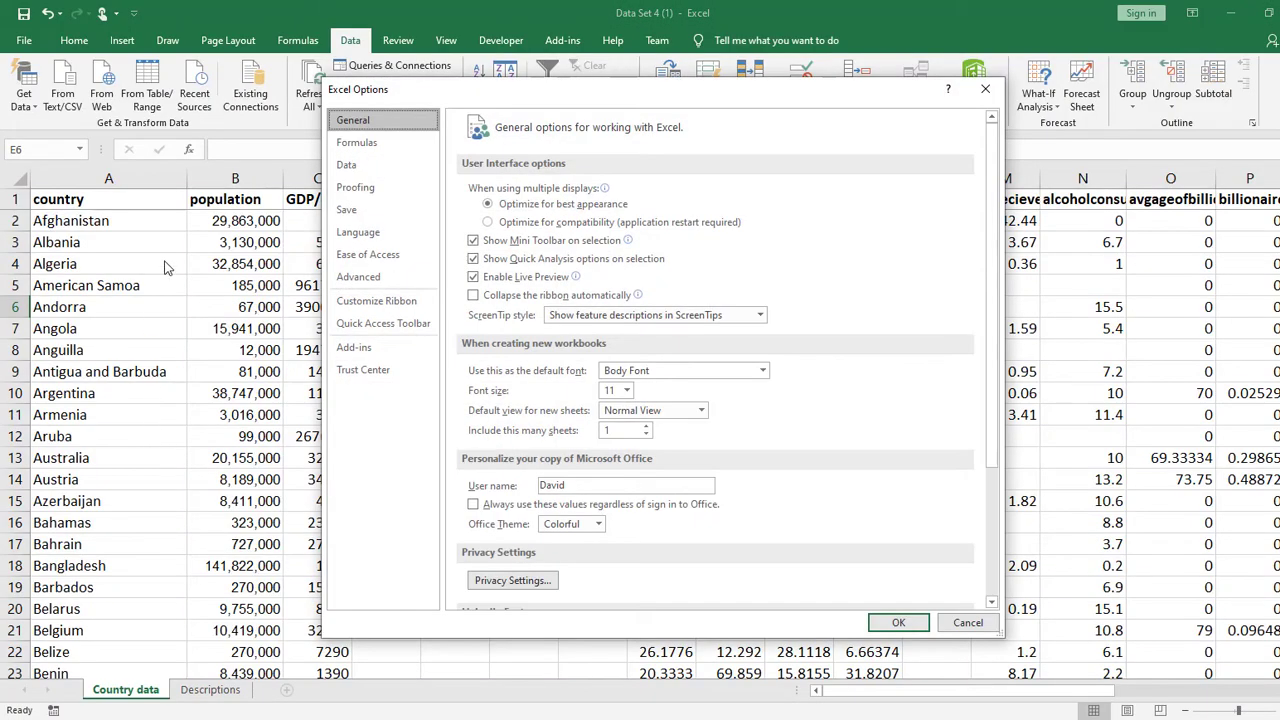
left_click(436, 350)
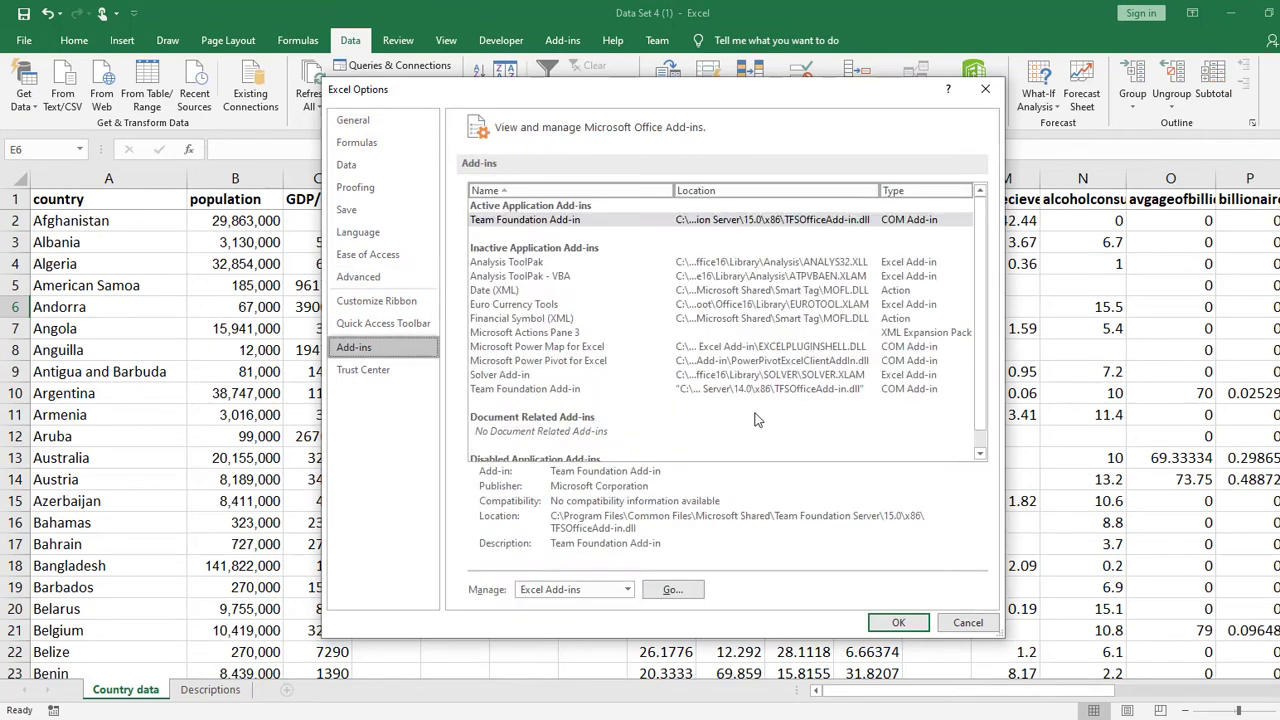
left_click(668, 591)
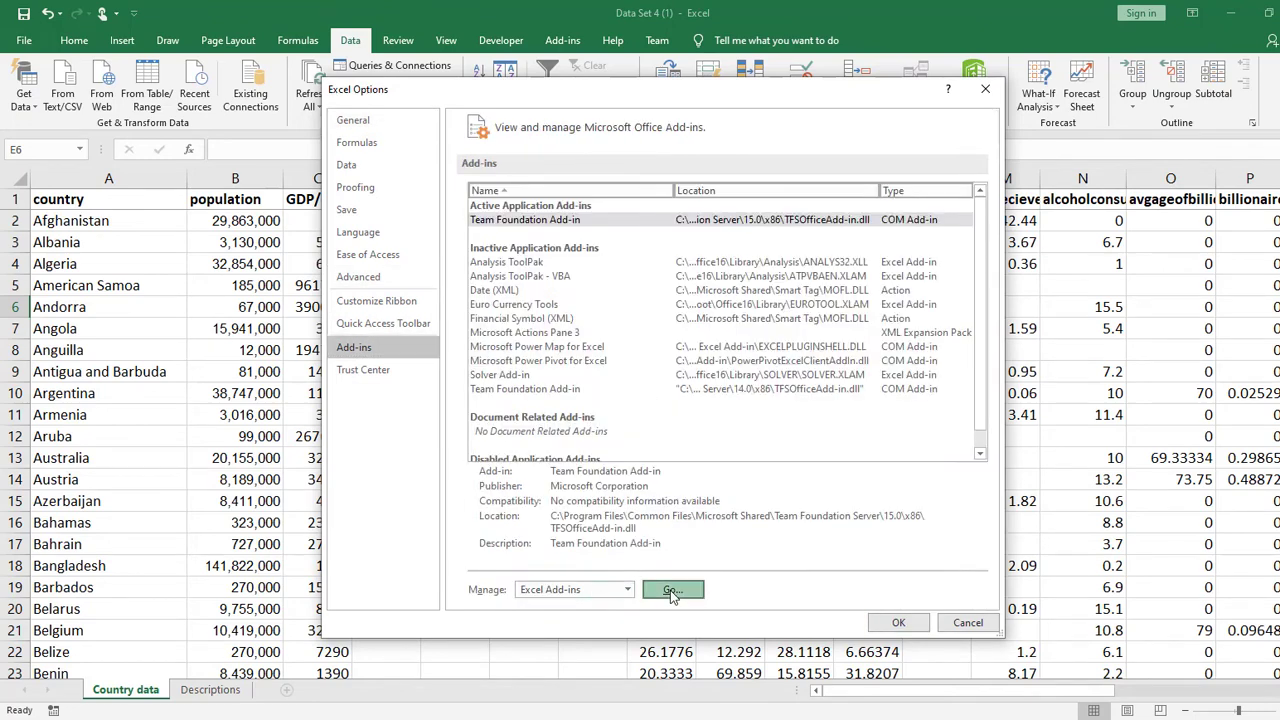
left_click(764, 192)
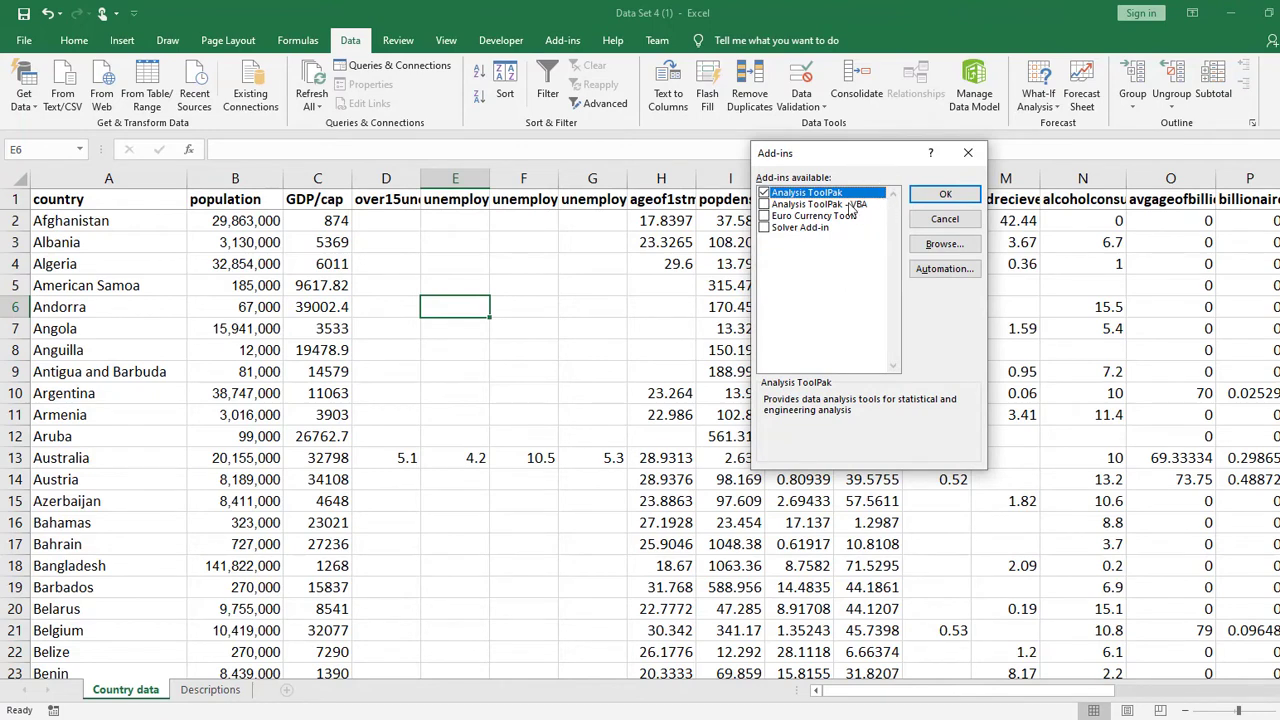
left_click(943, 195)
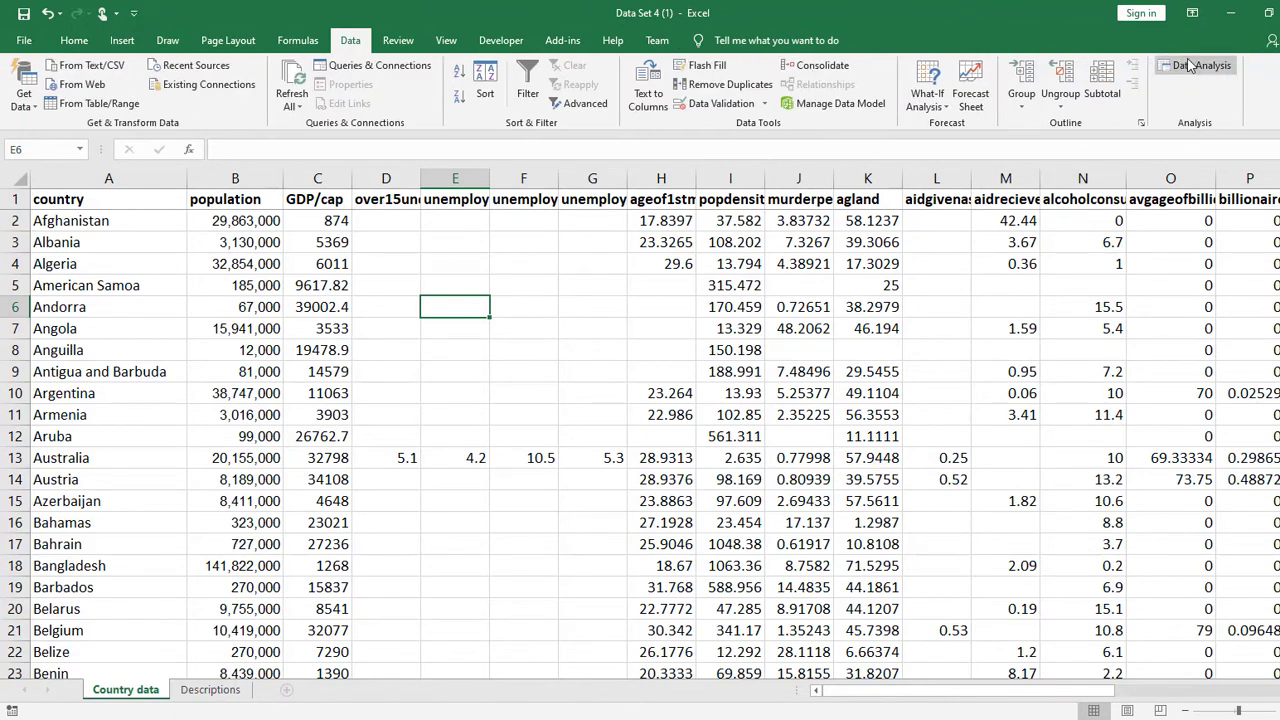
Pick Correlation from the Data Analysis tools list and confirm to reach its settings
left_click(1190, 65)
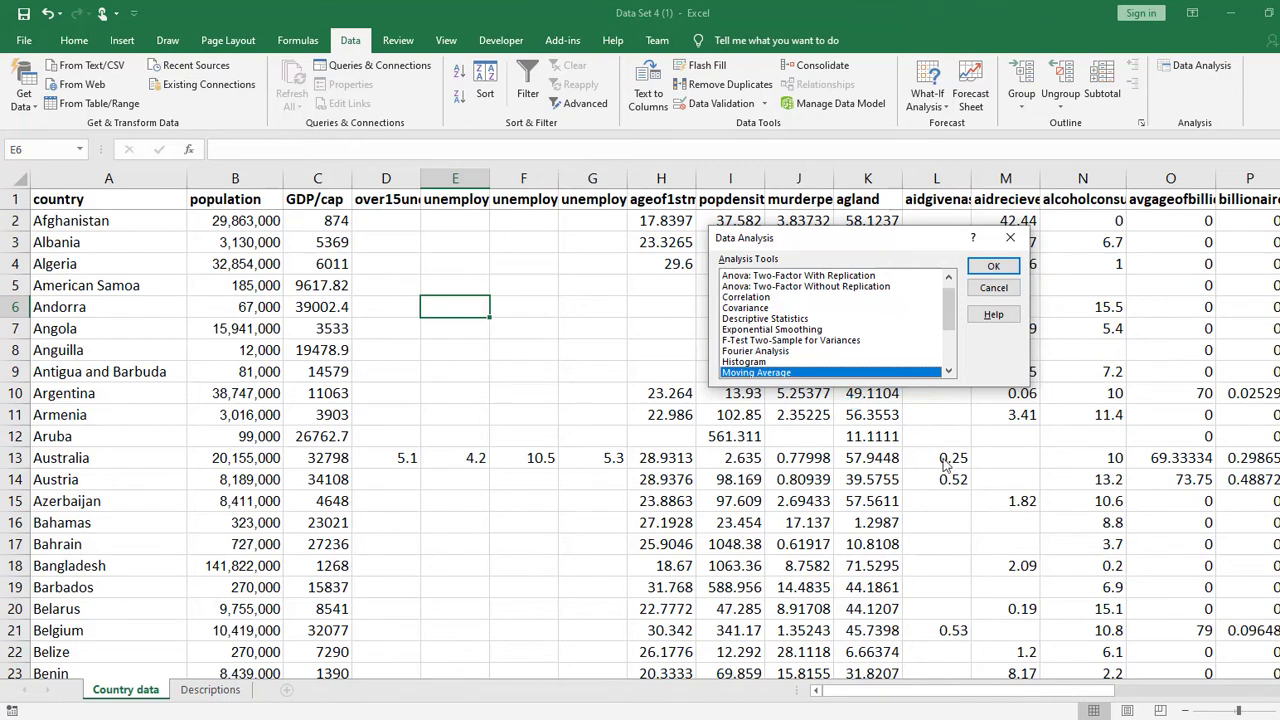
left_click_drag(826, 247, 610, 229)
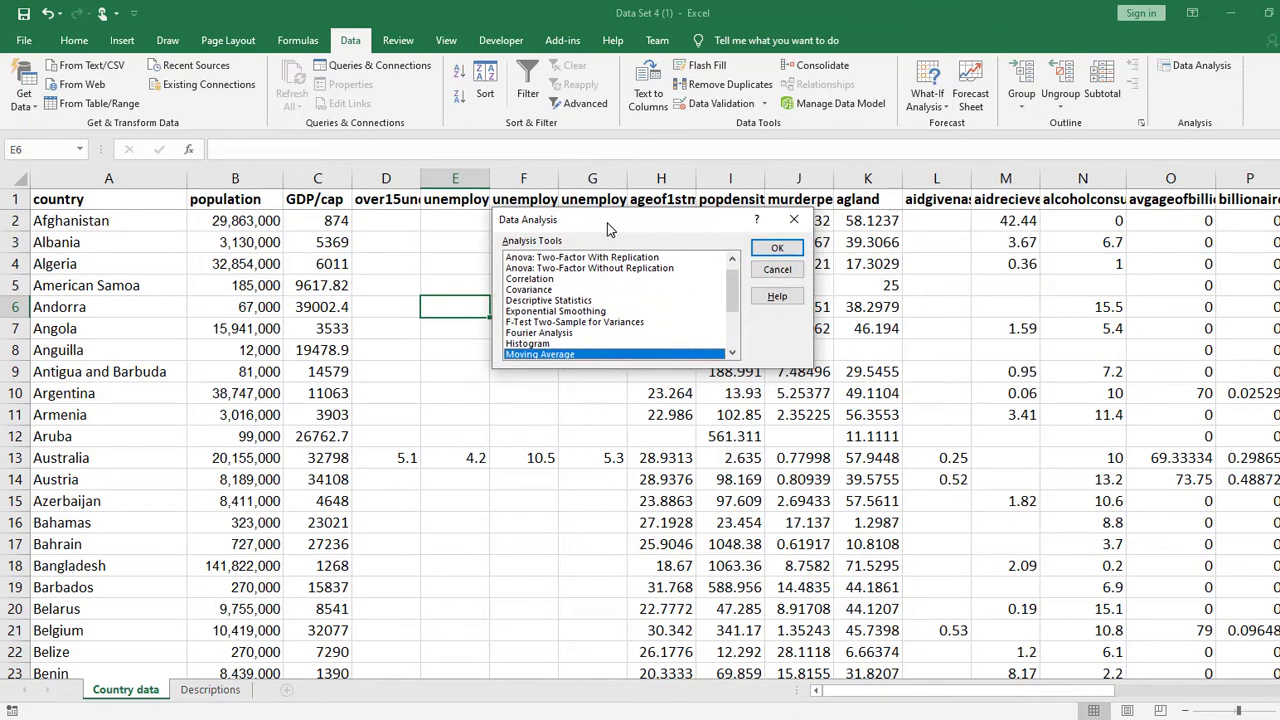
left_click(584, 279)
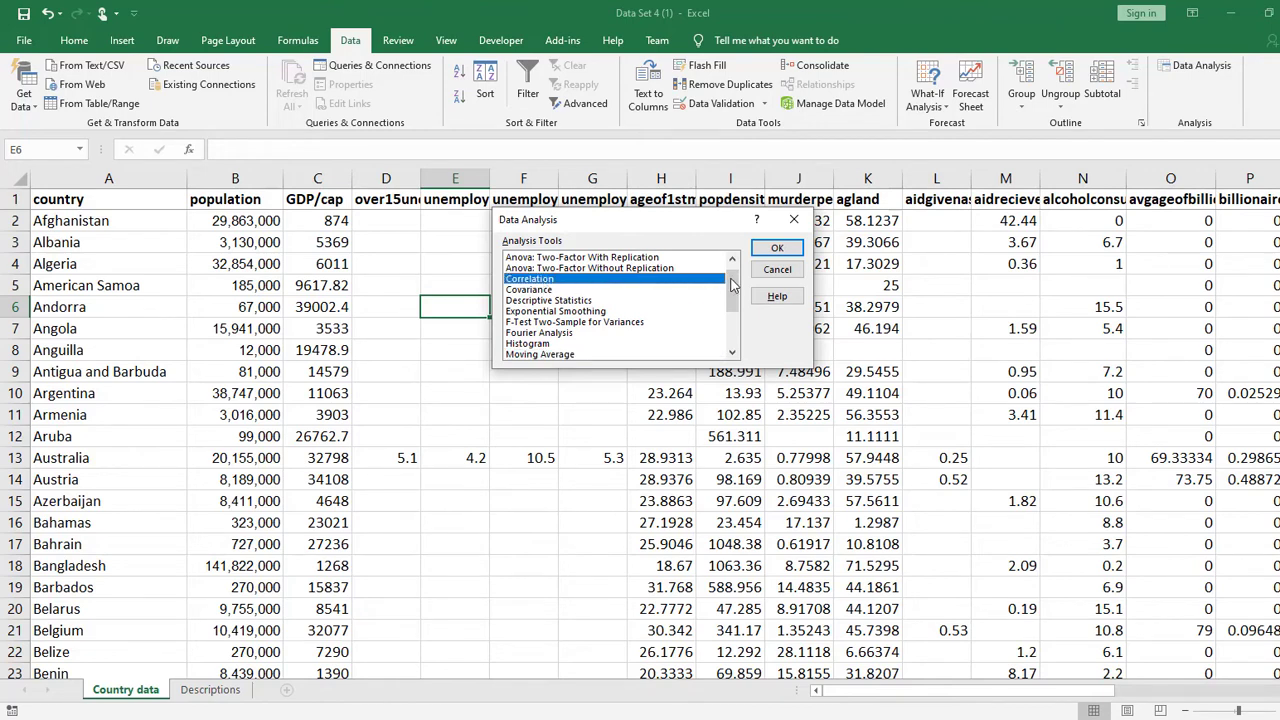
left_click(776, 248)
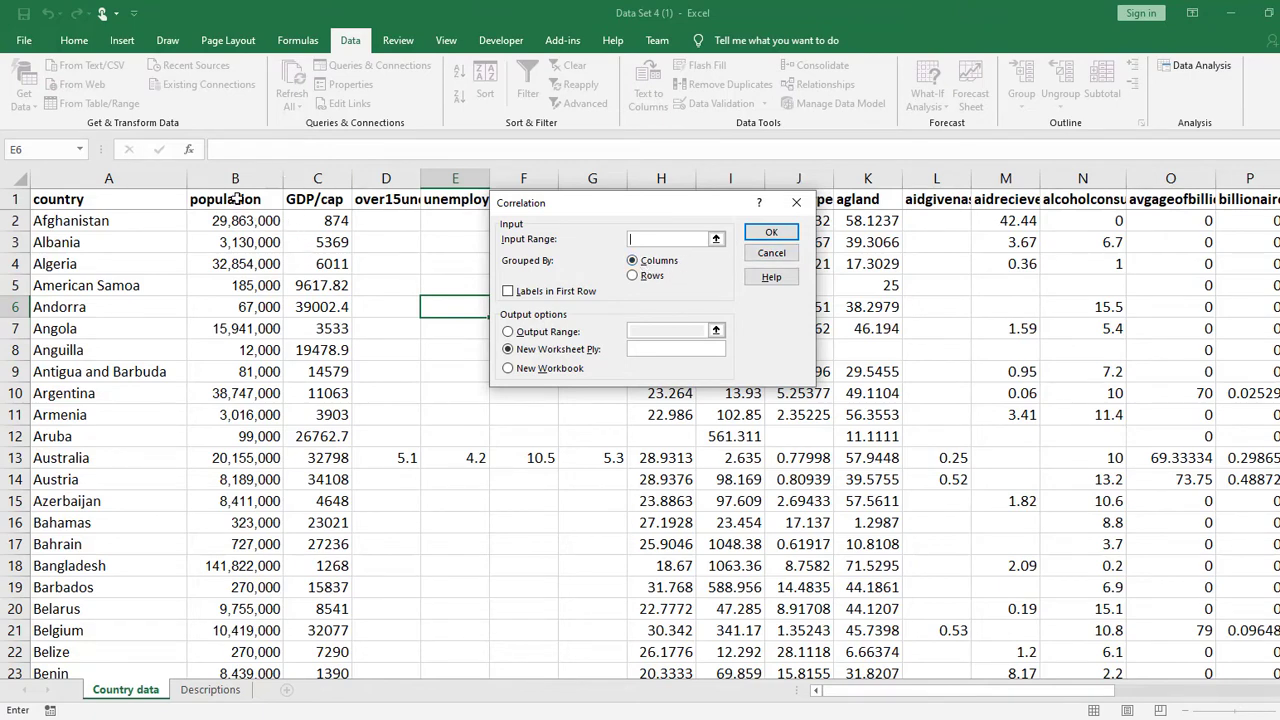
Set the Correlation input range to $B$1:$AB$237 with labels in the first row
left_click_drag(228, 199, 693, 247)
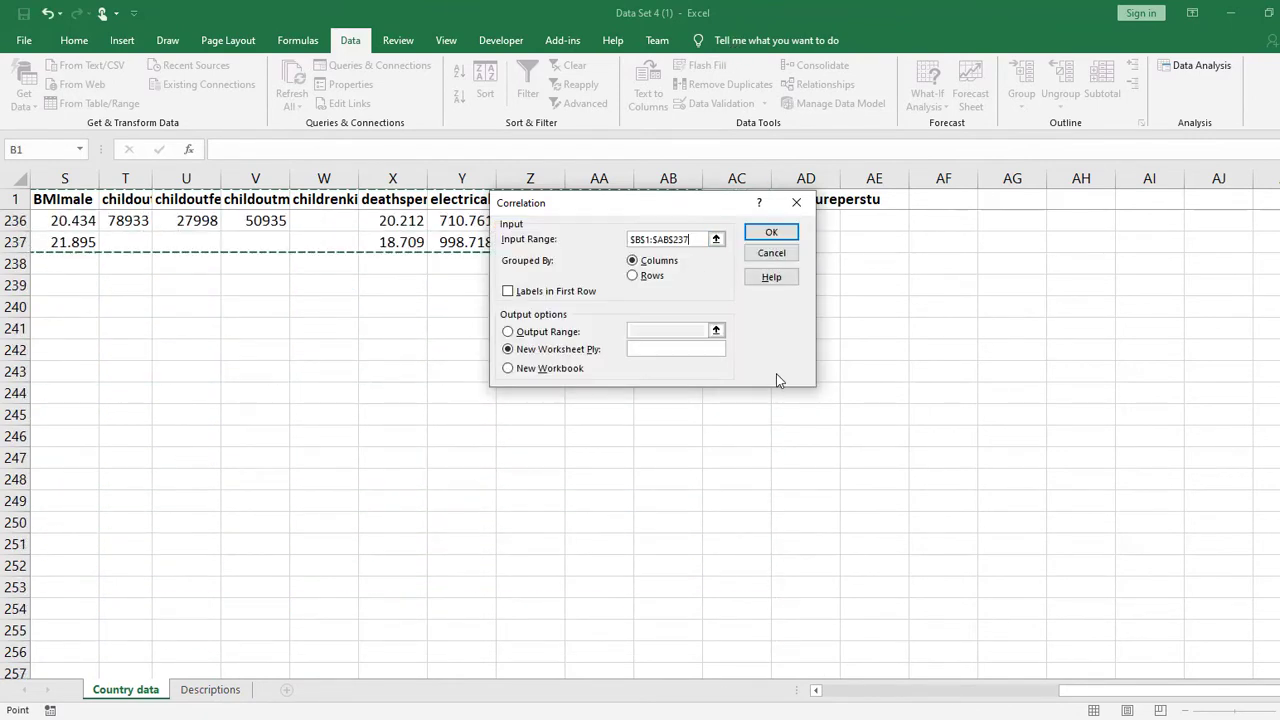
left_click_drag(1123, 694, 851, 697)
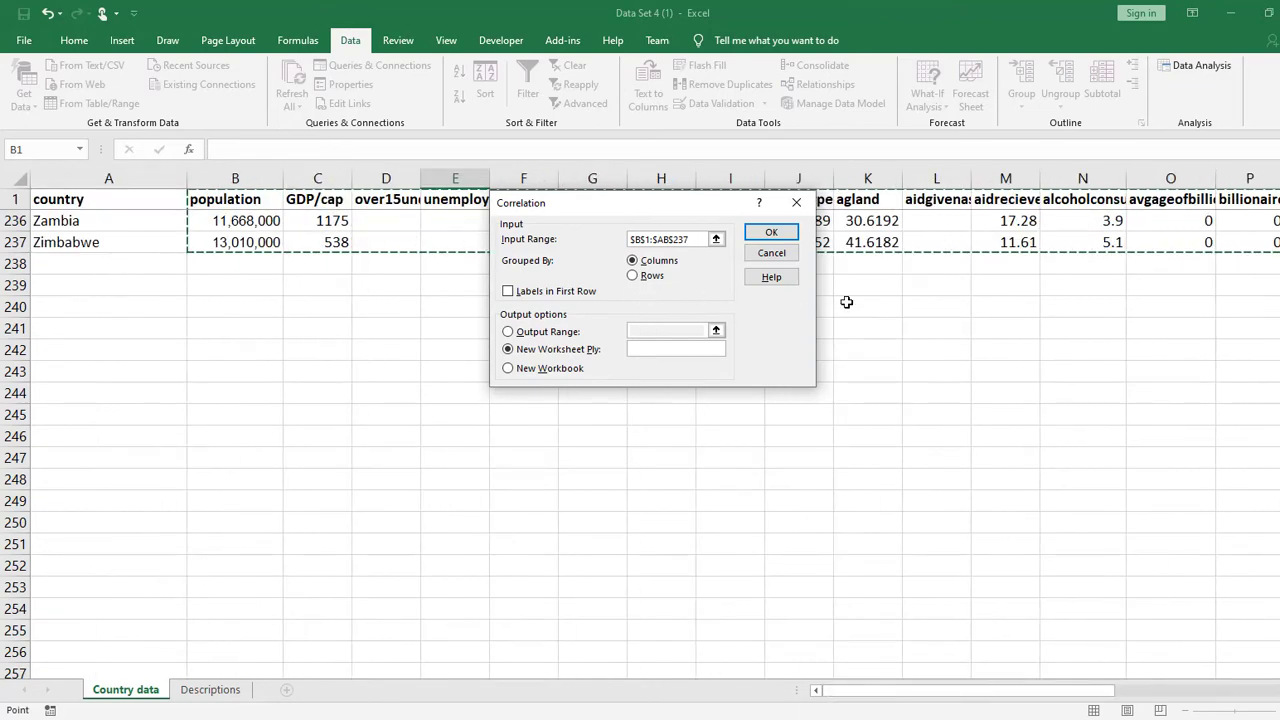
scroll(640, 445, "up", 7)
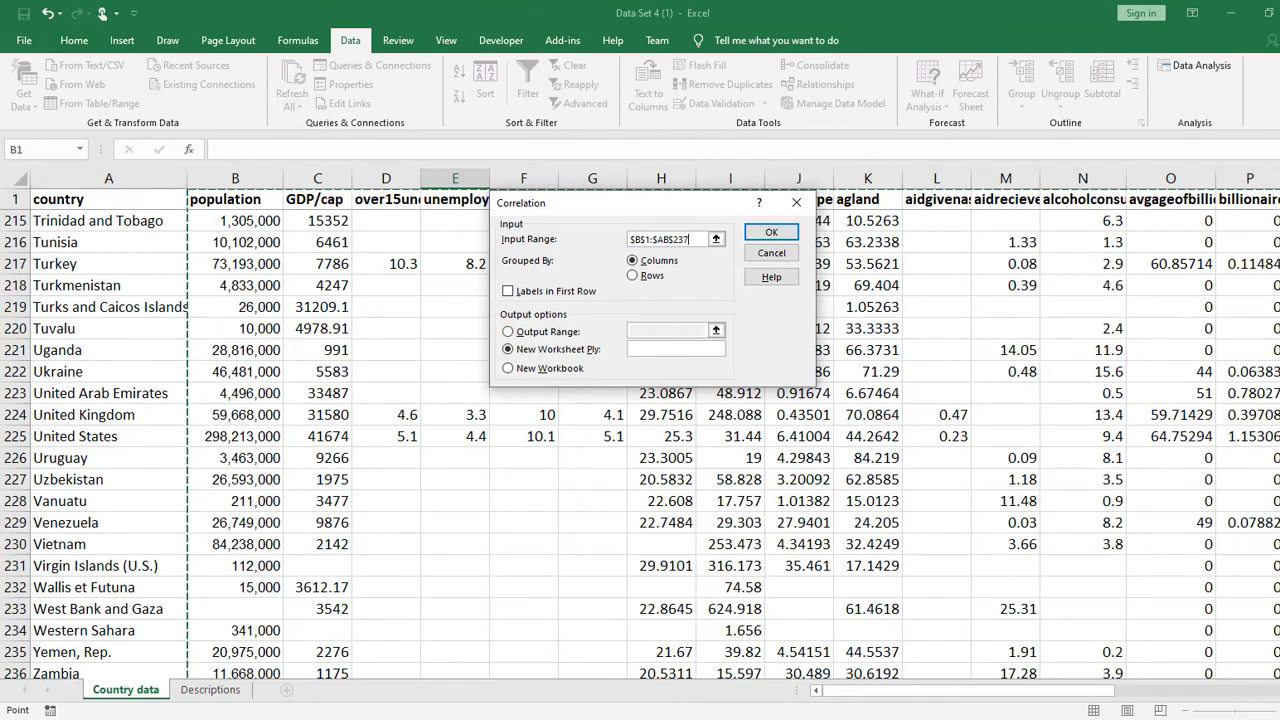
scroll(640, 445, "up", 20)
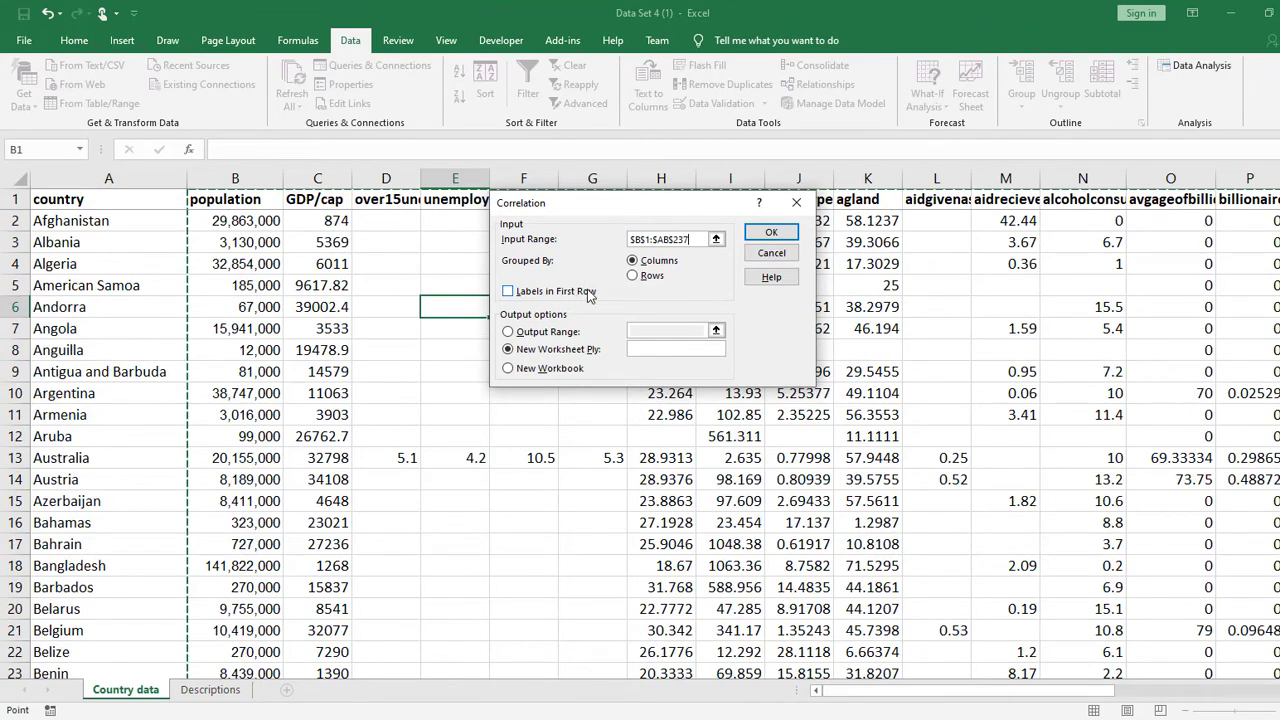
left_click(507, 292)
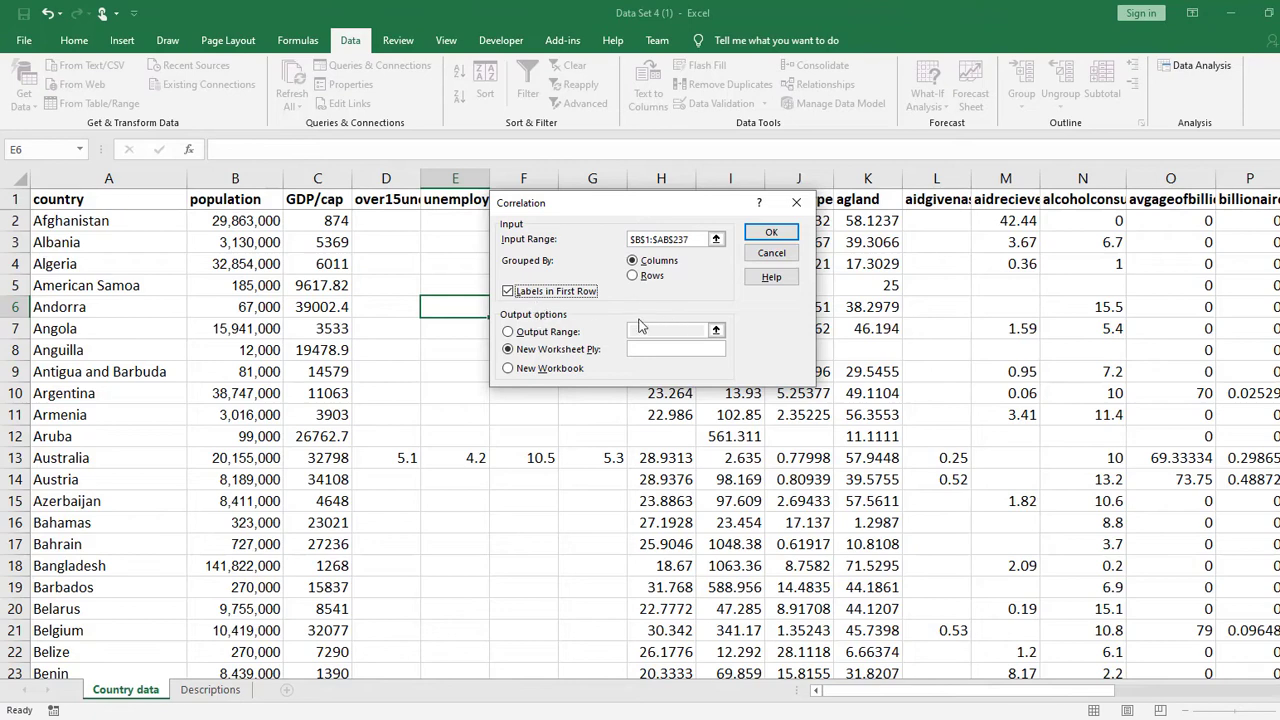
Direct the correlation output to cell $A$240 and run the analysis
left_click(508, 333)
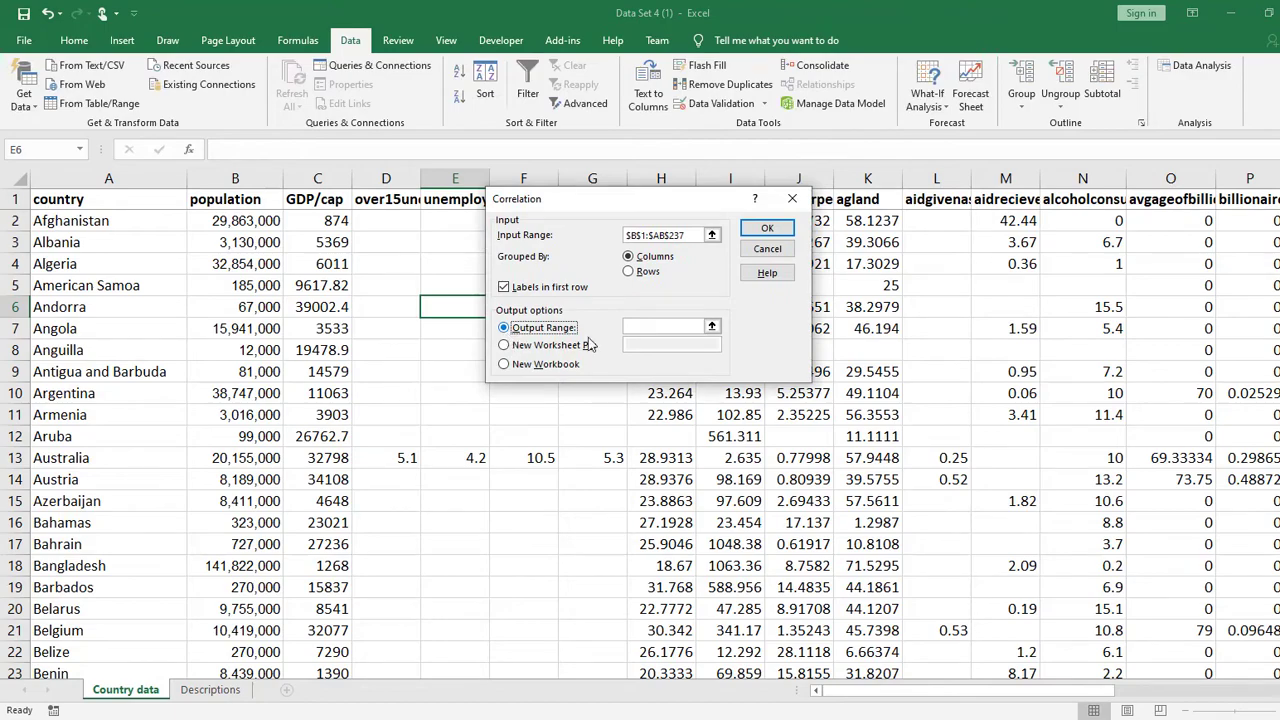
left_click(668, 327)
scroll(178, 320, "down", 8)
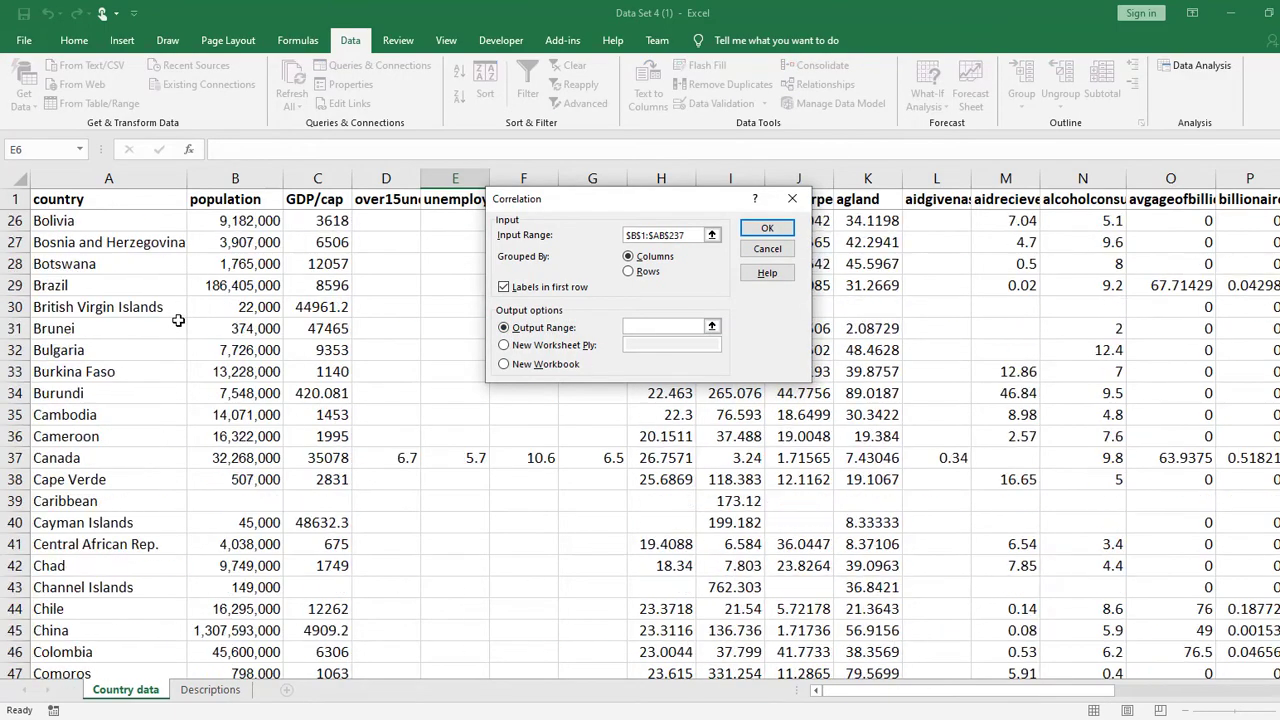
scroll(178, 320, "down", 20)
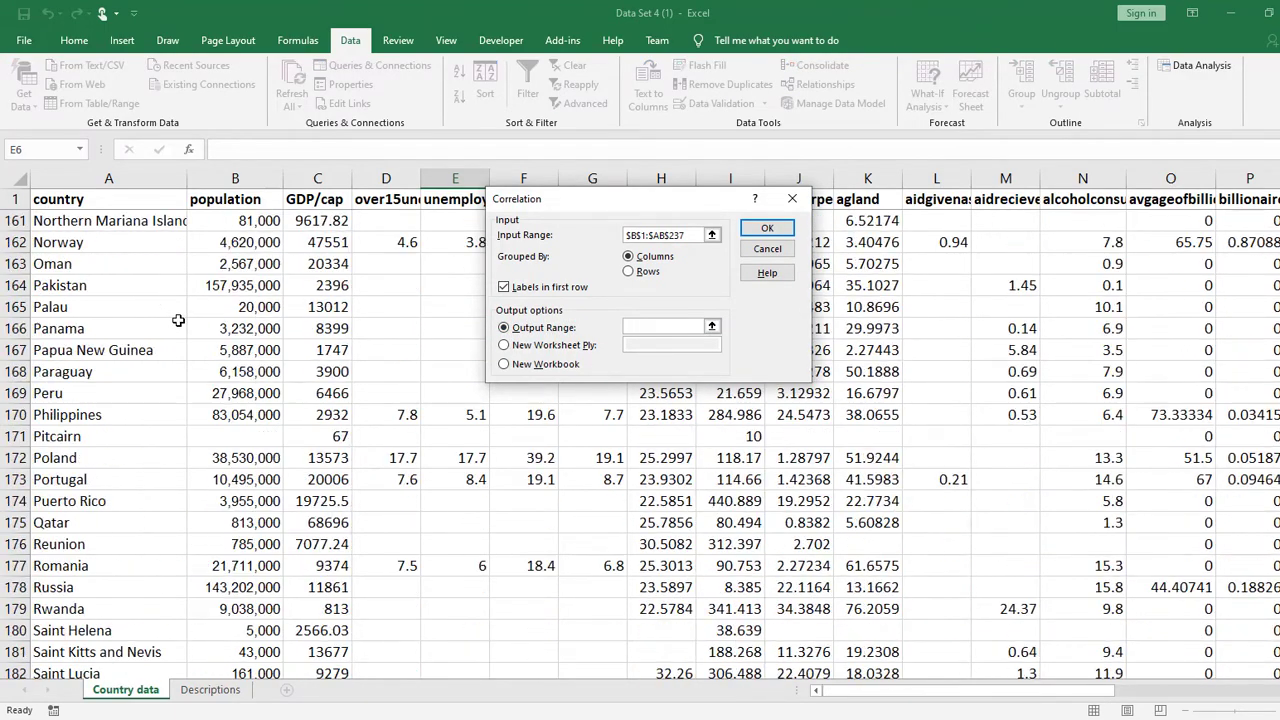
scroll(178, 320, "down", 20)
scroll(185, 326, "up", 4)
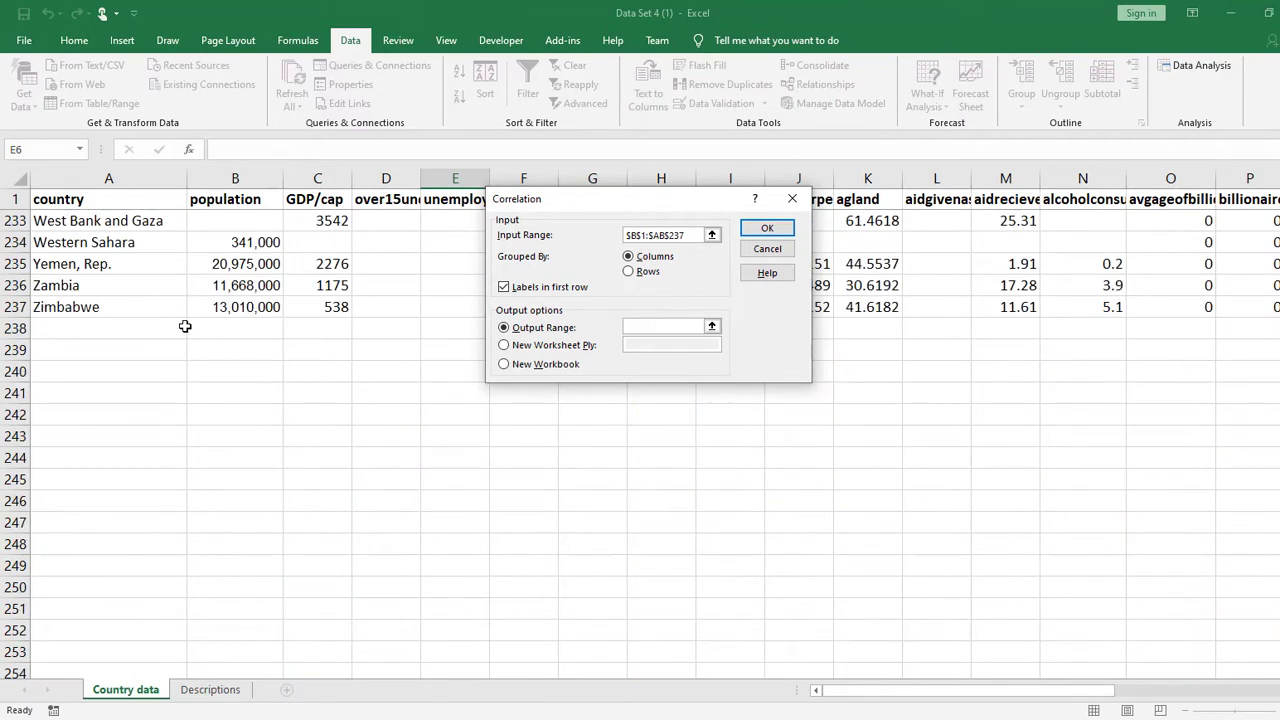
left_click(89, 369)
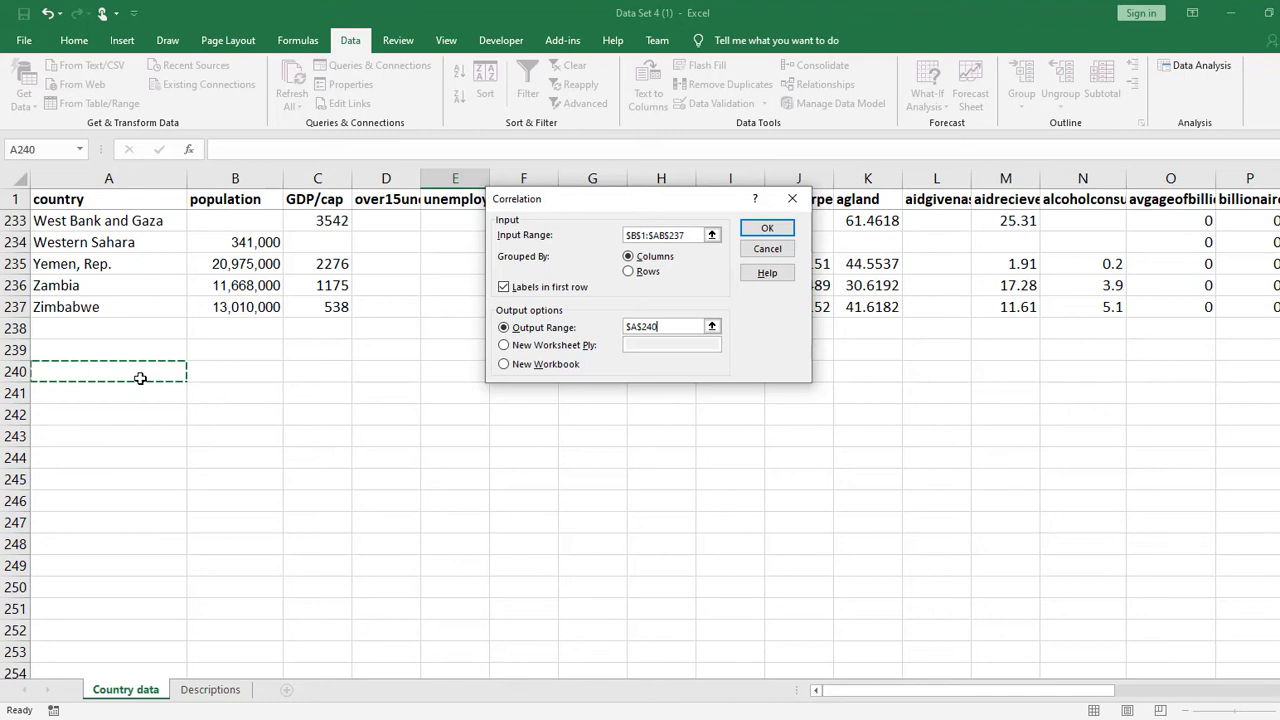
left_click(762, 234)
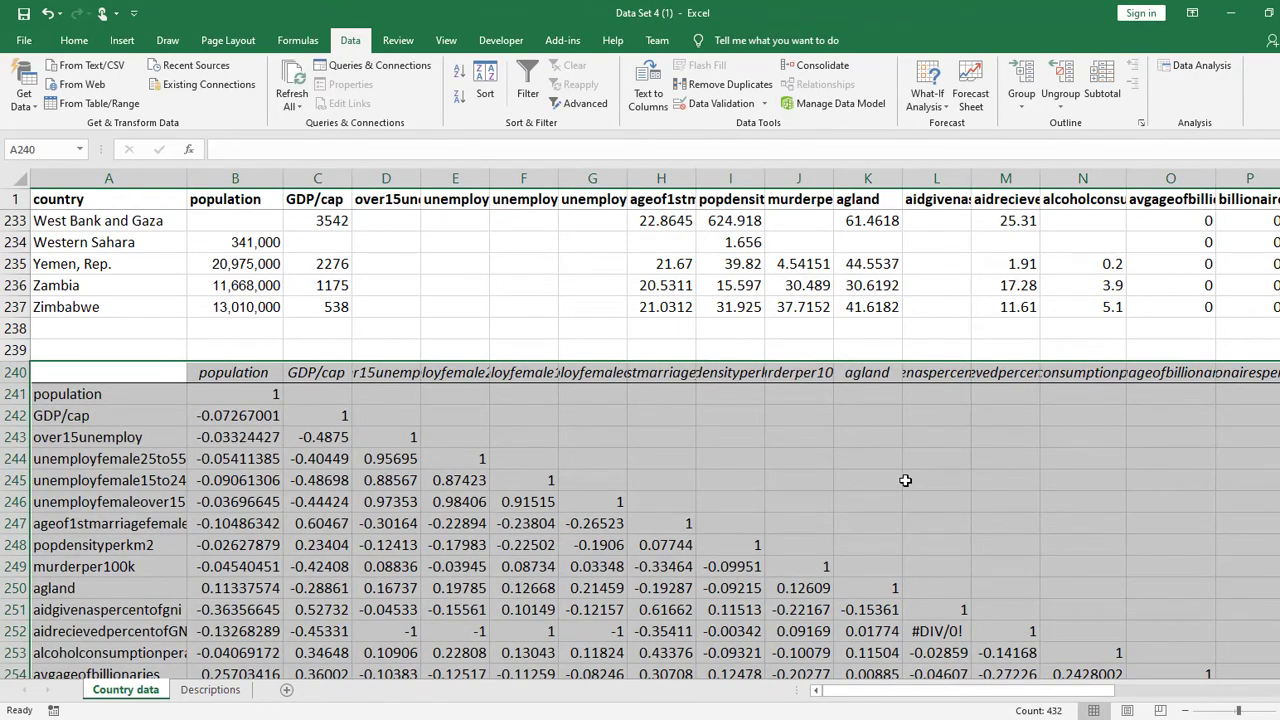
left_click(240, 374)
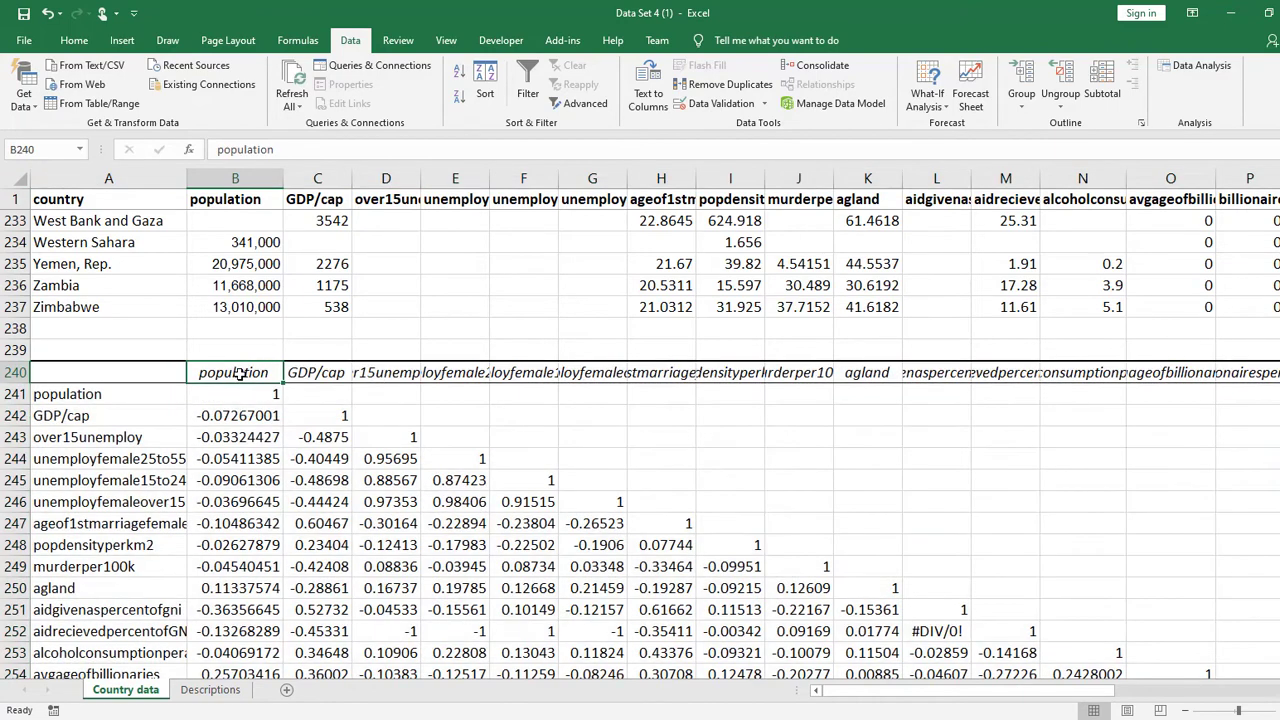
left_click_drag(240, 372, 765, 393)
left_click_drag(112, 394, 100, 655)
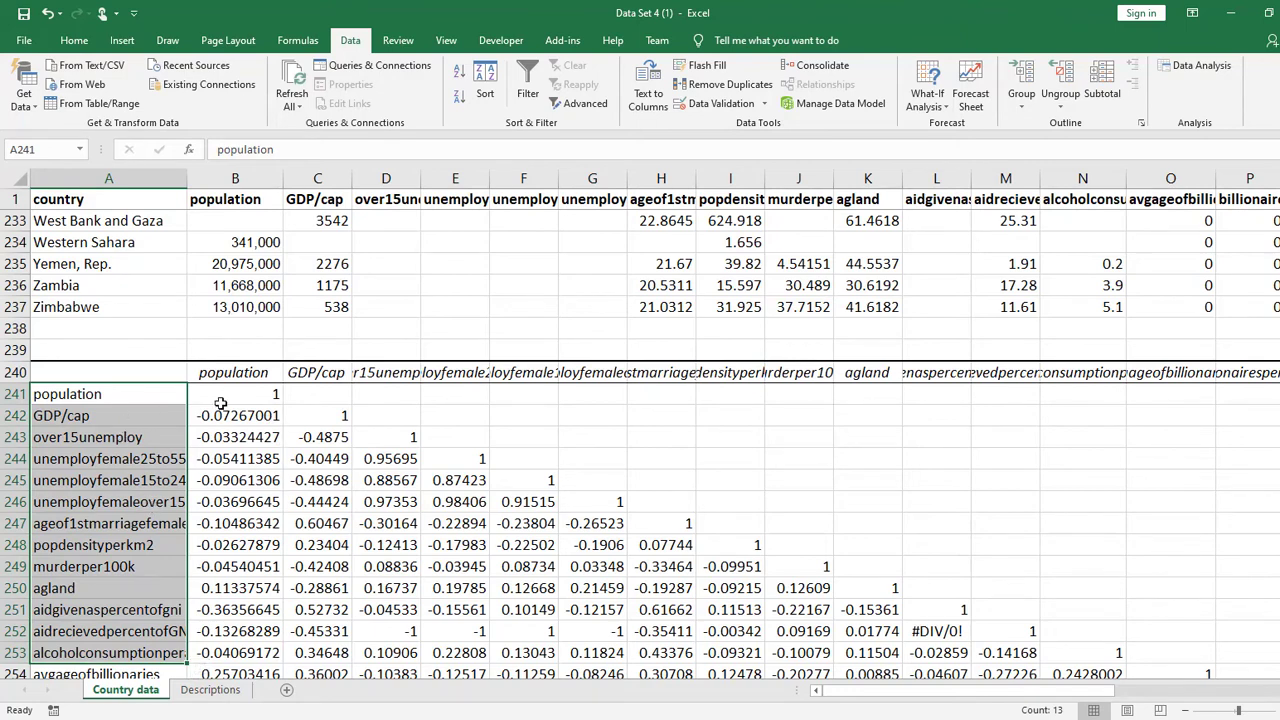
left_click(245, 374)
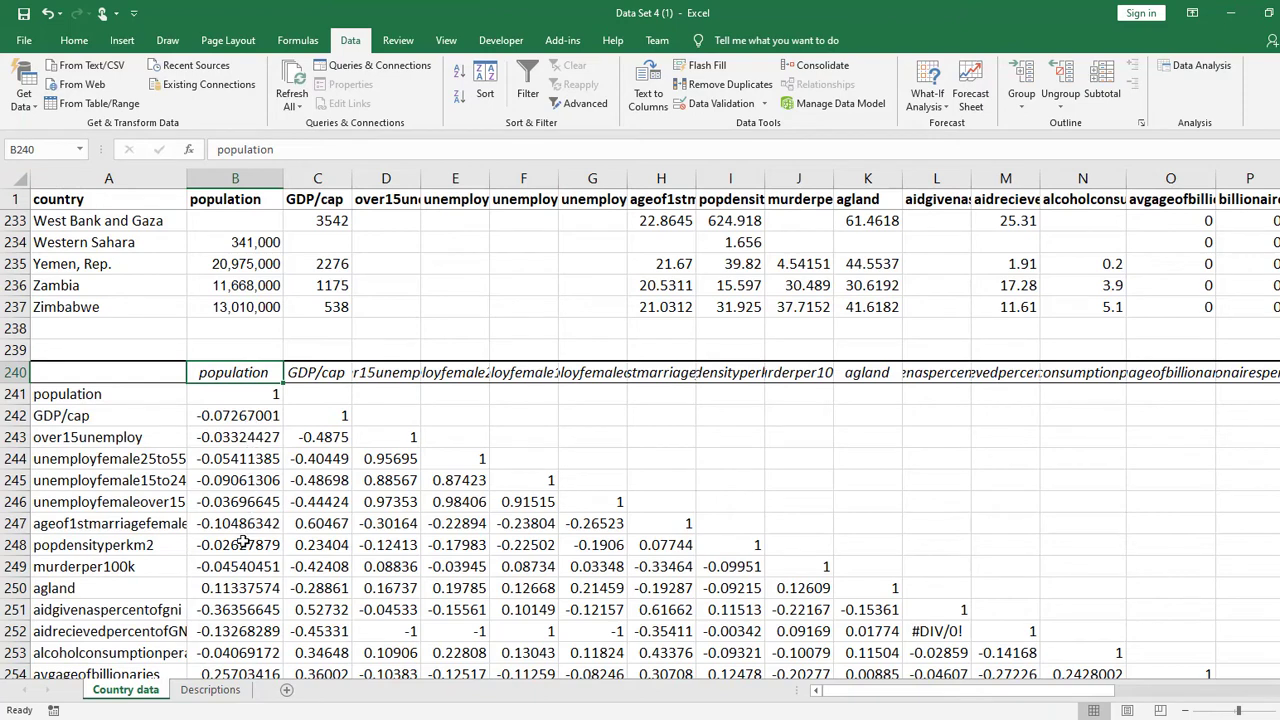
left_click(230, 590)
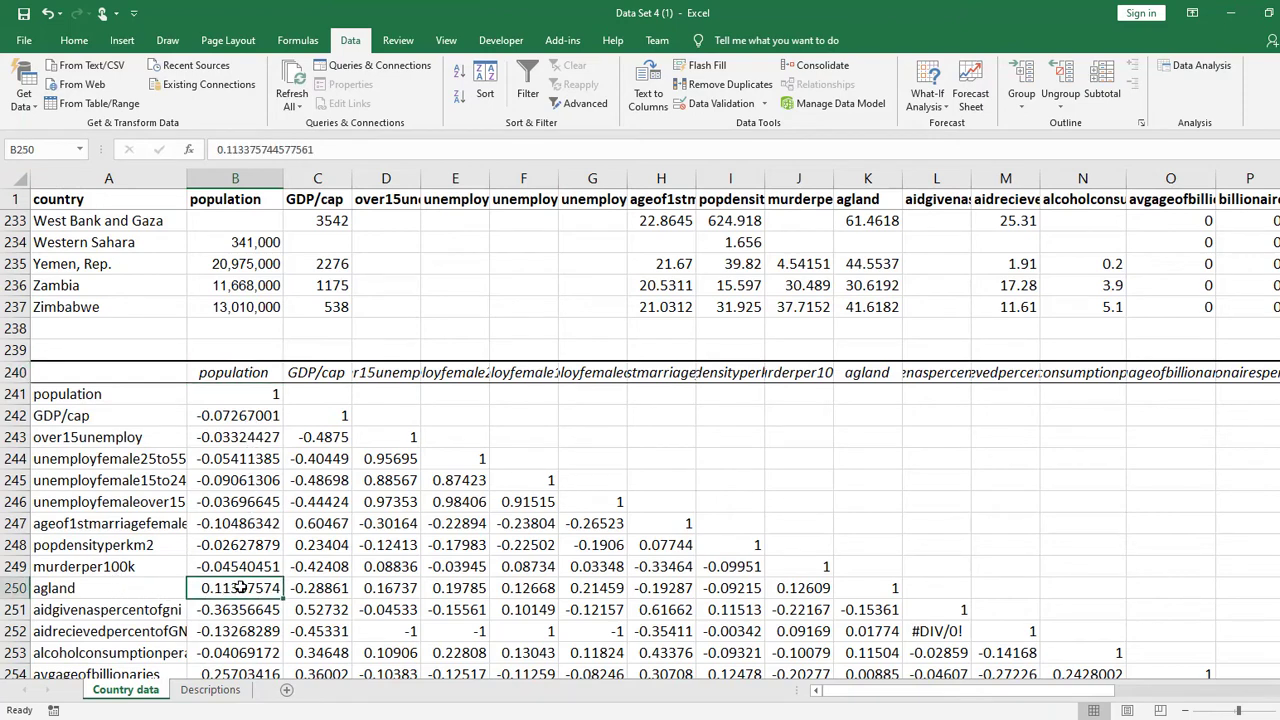
left_click(97, 592)
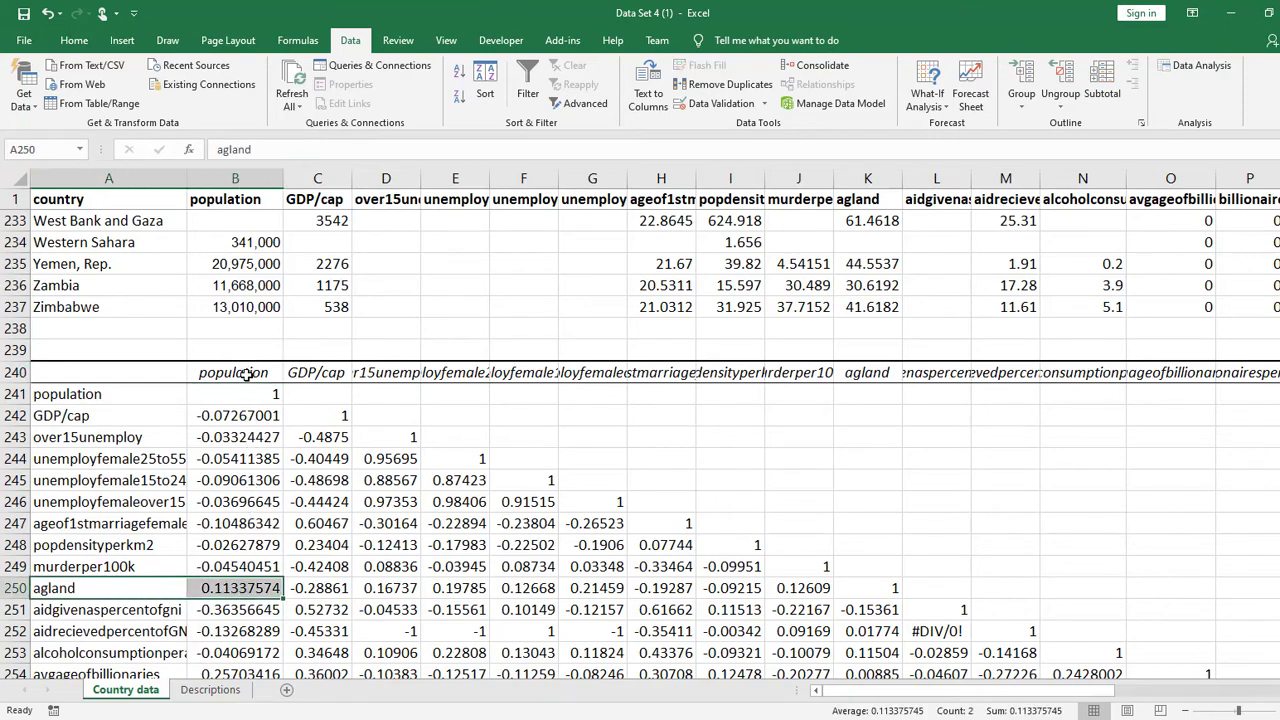
left_click_drag(245, 376, 230, 590)
left_click(230, 590)
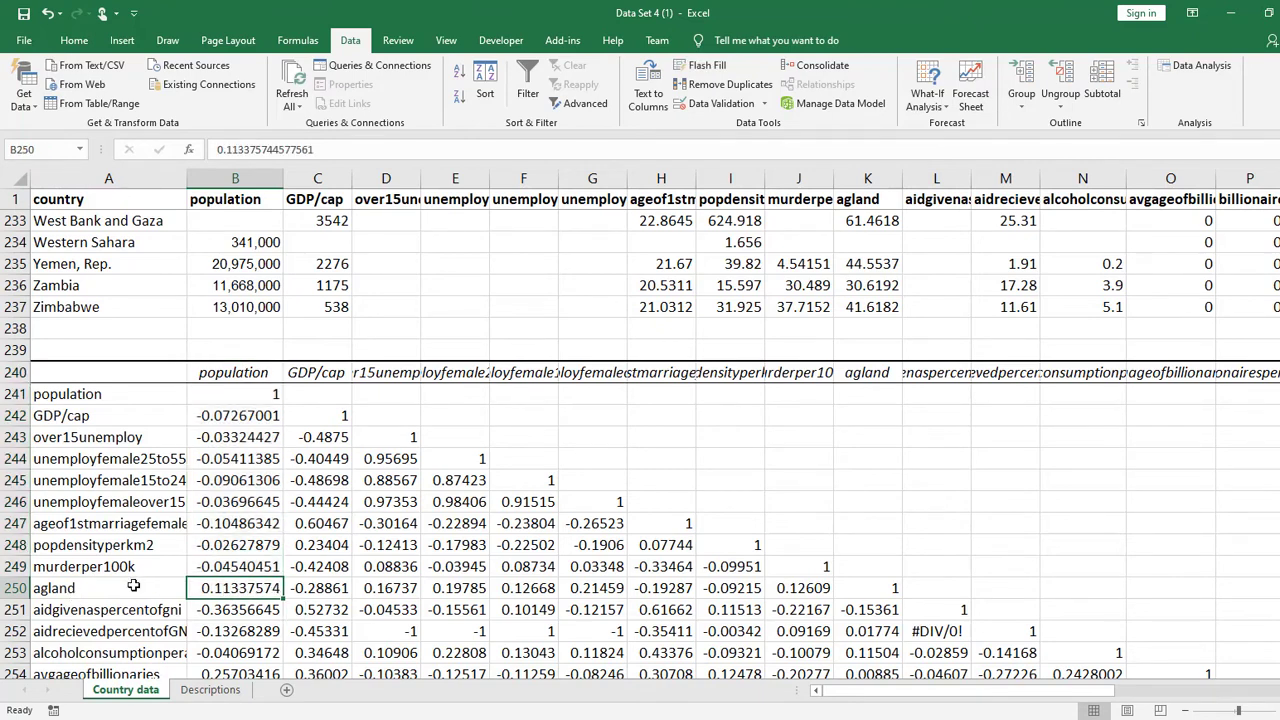
left_click_drag(99, 599, 232, 590)
left_click(232, 590)
left_click(316, 588)
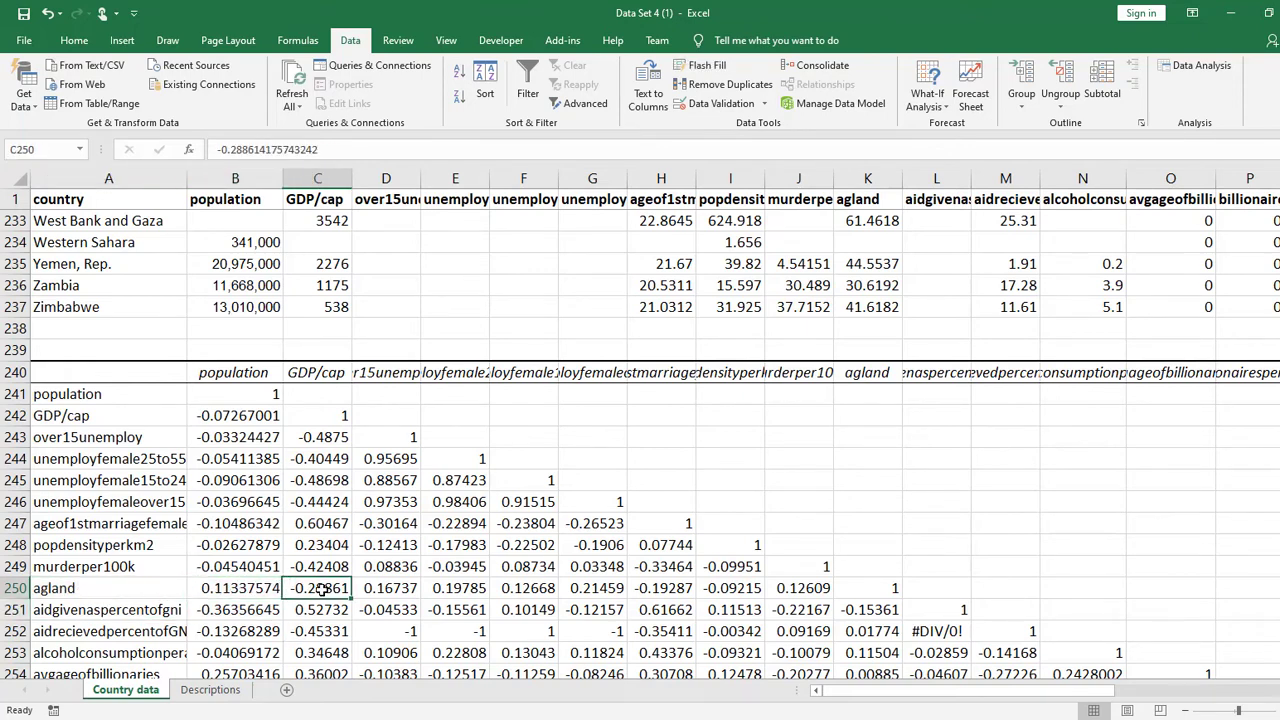
left_click(390, 588)
scroll(450, 520, "down", 2)
scroll(443, 487, "down", 1)
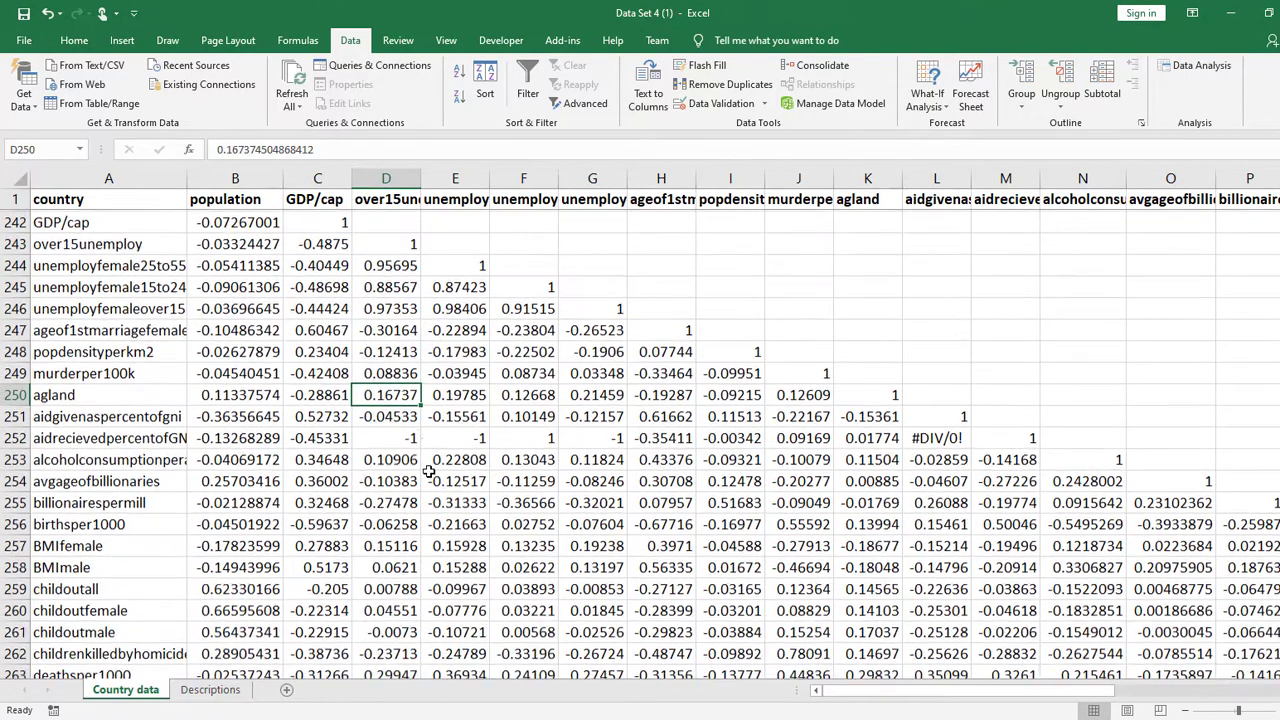
scroll(425, 420, "up", 1)
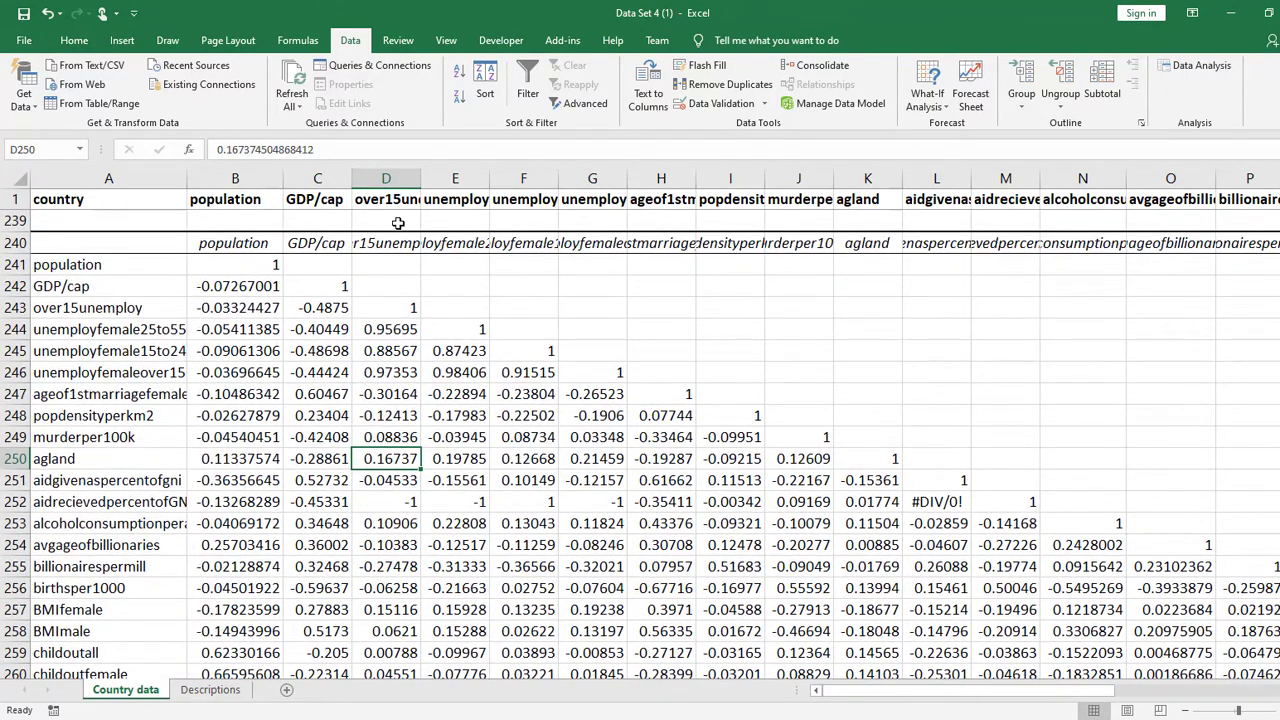
left_click(460, 462)
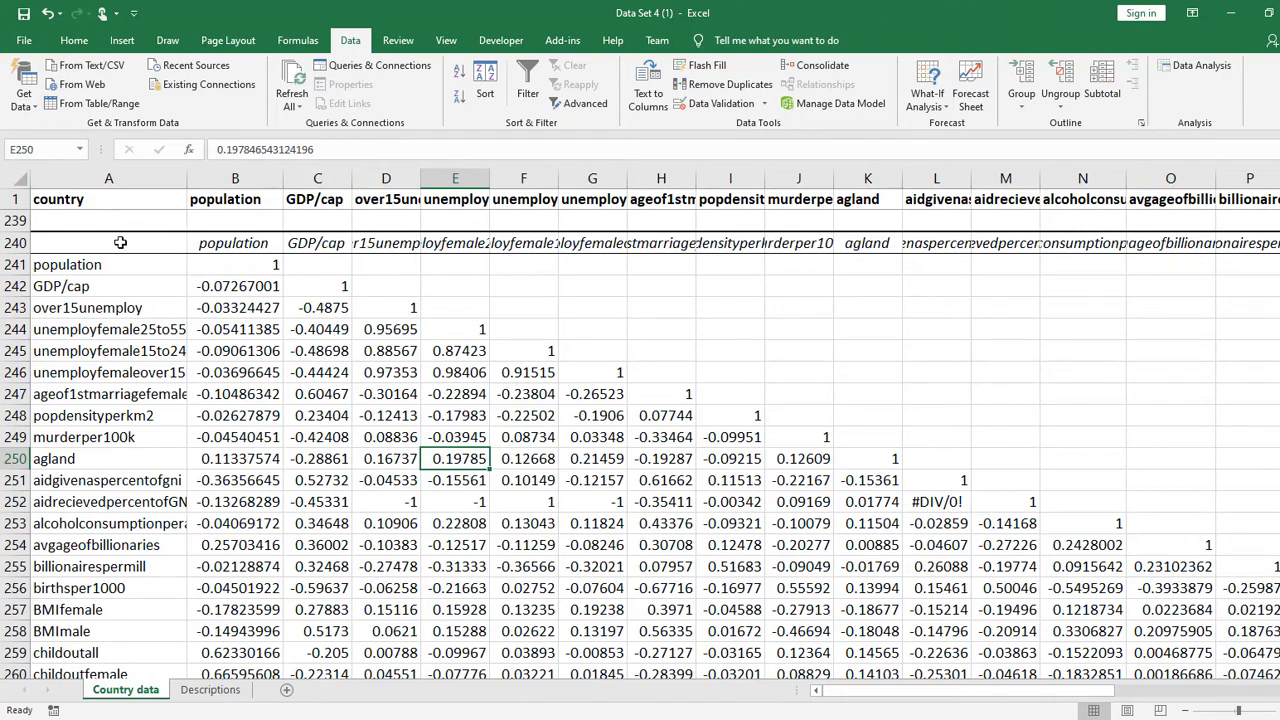
left_click(240, 241)
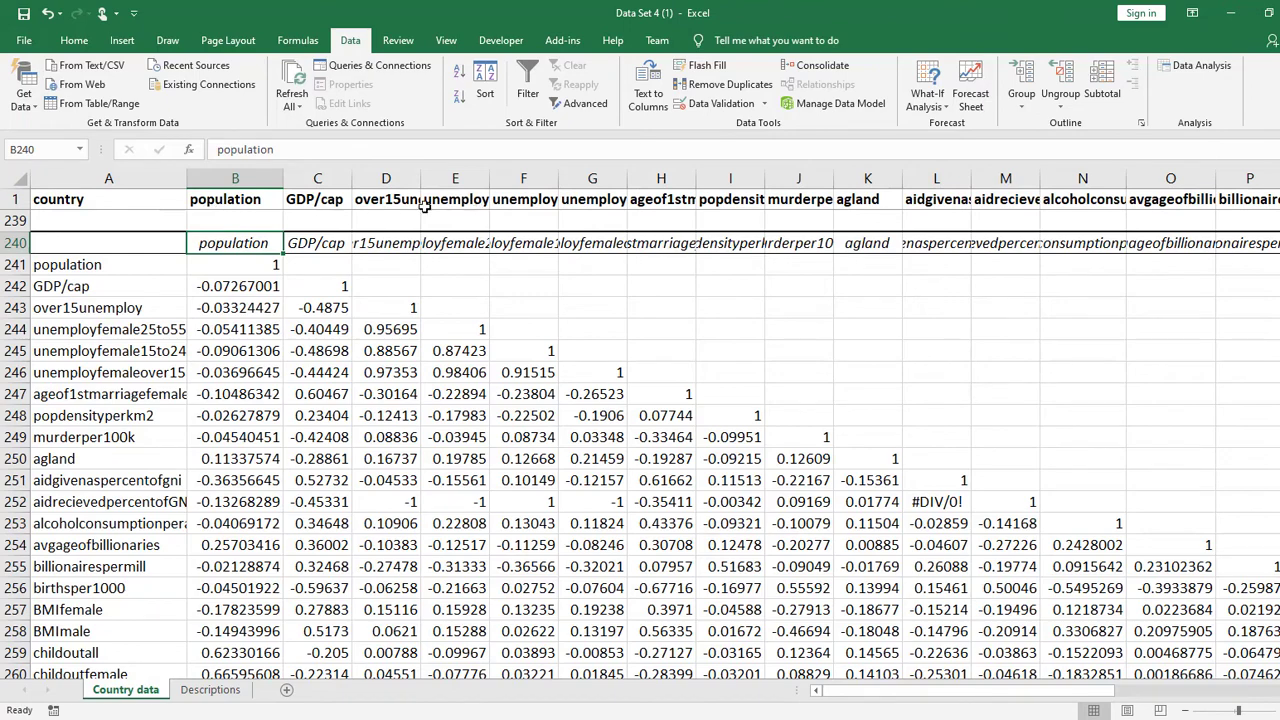
Inspect the matrix's variable labels across row 240 and down column A, including popdensityperkm2
scroll(567, 418, "down", 1)
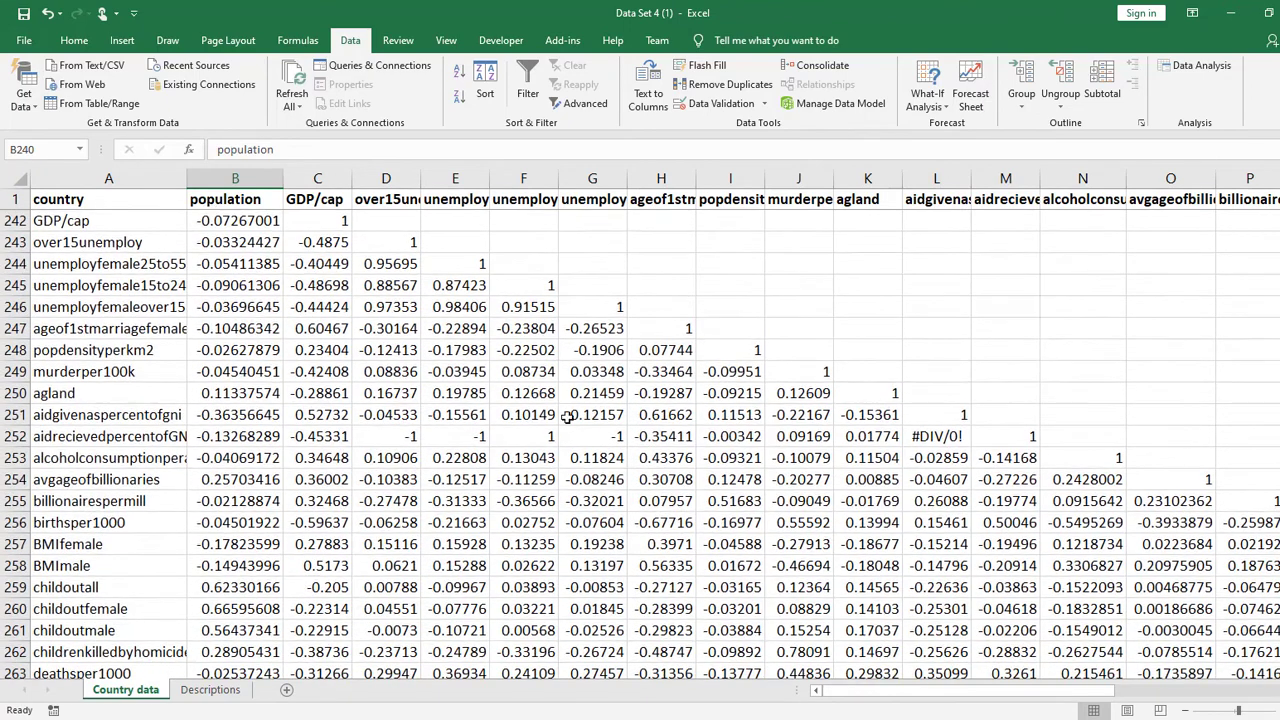
scroll(627, 311, "up", 1)
left_click_drag(631, 242, 1100, 243)
scroll(651, 371, "down", 1)
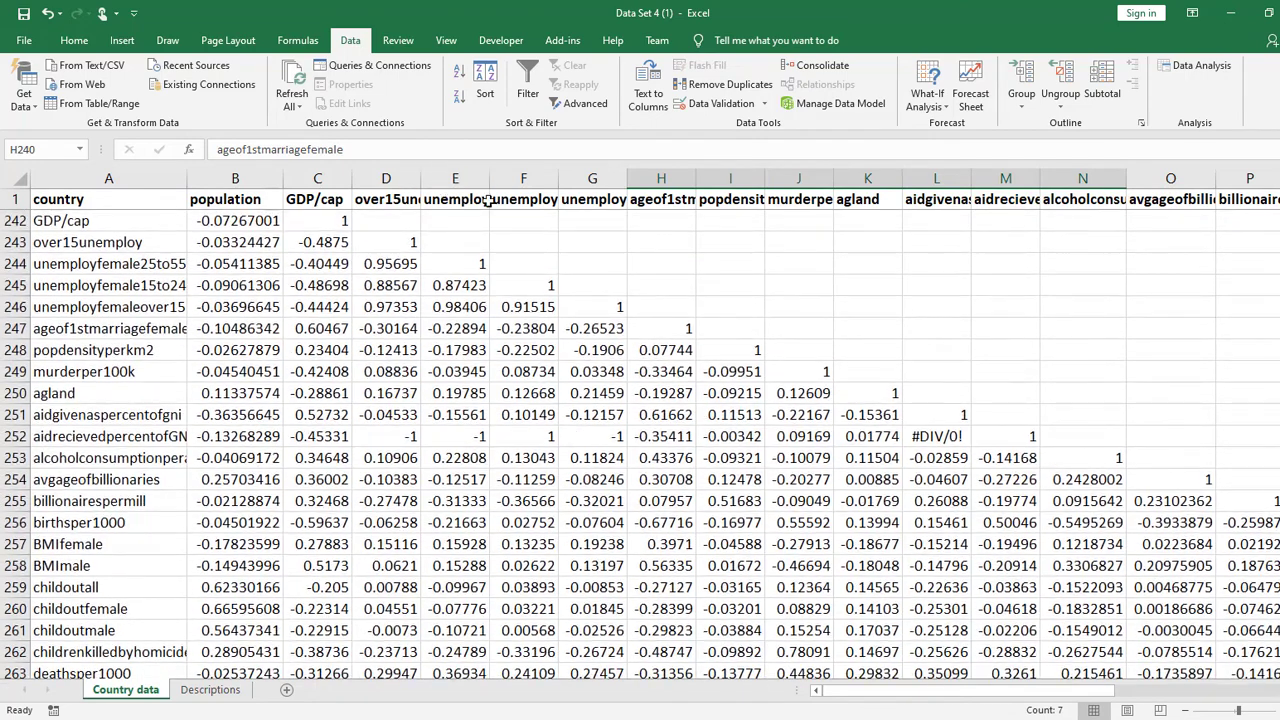
scroll(645, 255, "up", 1)
left_click(752, 243)
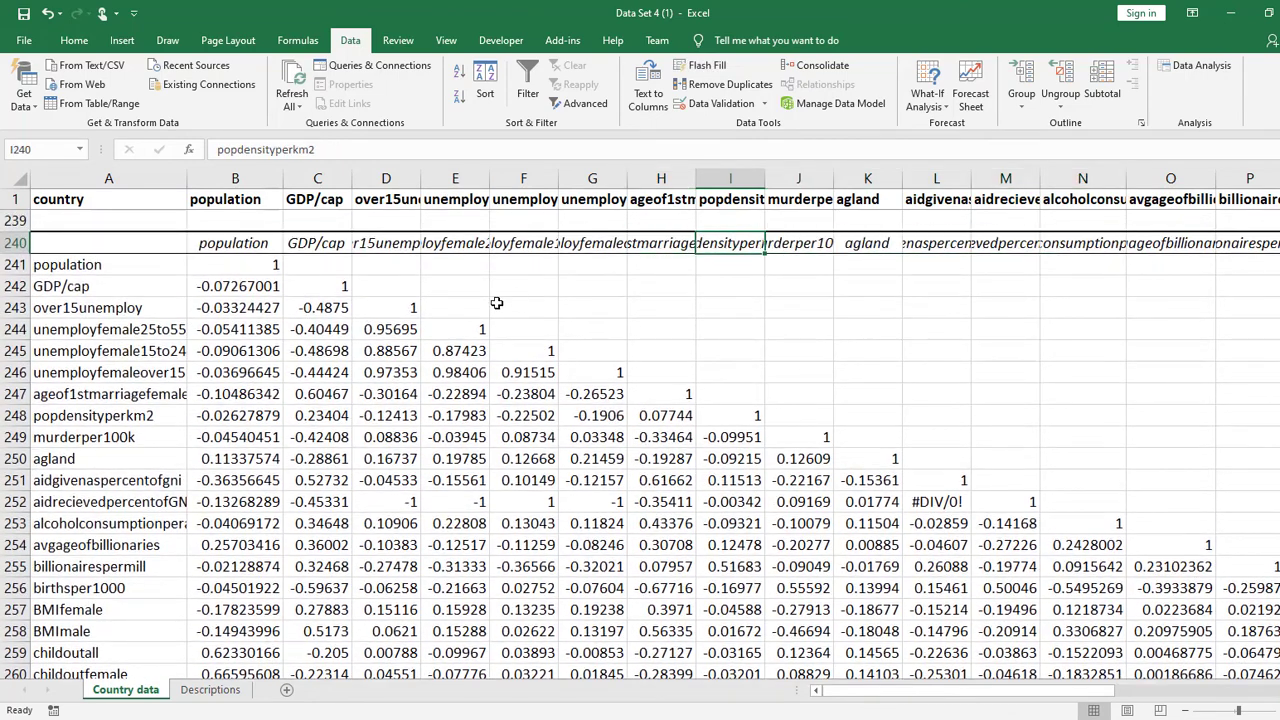
left_click_drag(118, 266, 90, 651)
left_click_drag(215, 243, 903, 240)
Read the GDP/cap–BMI, population–childoutall and over15unemploy–birthsper1000 correlations, noting the empty cells above the diagonal
left_click(666, 354)
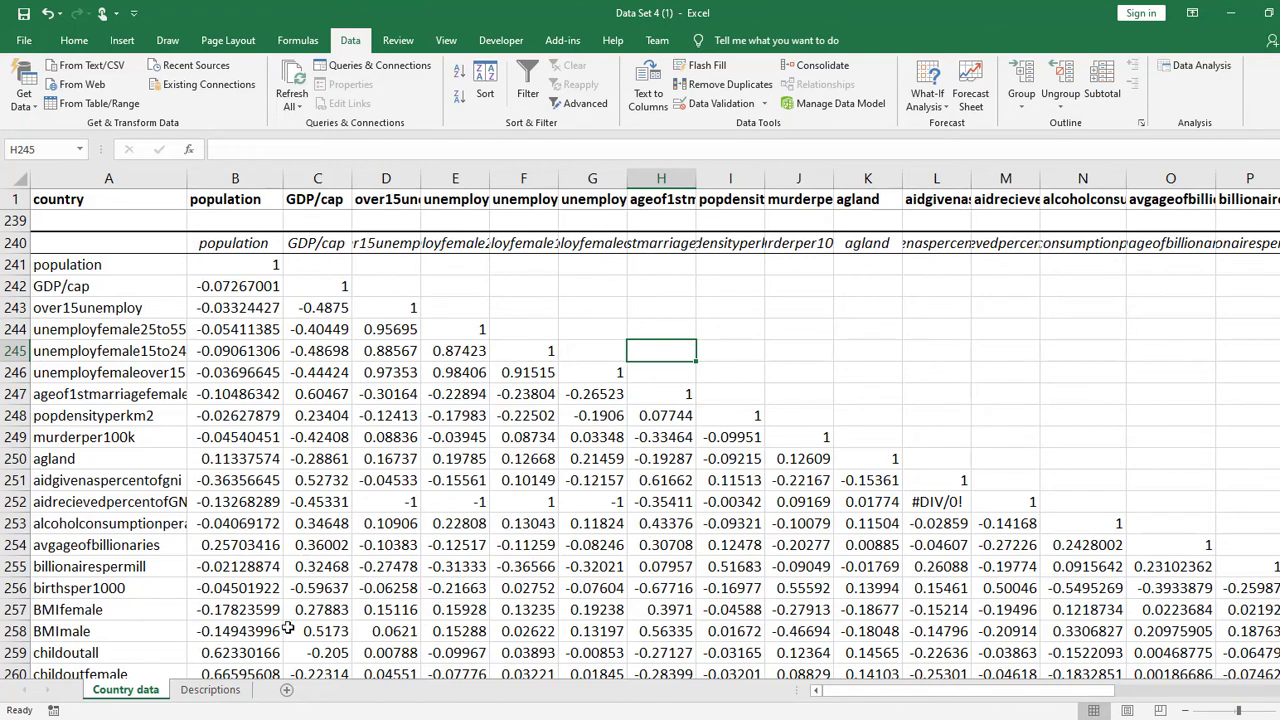
left_click(330, 631)
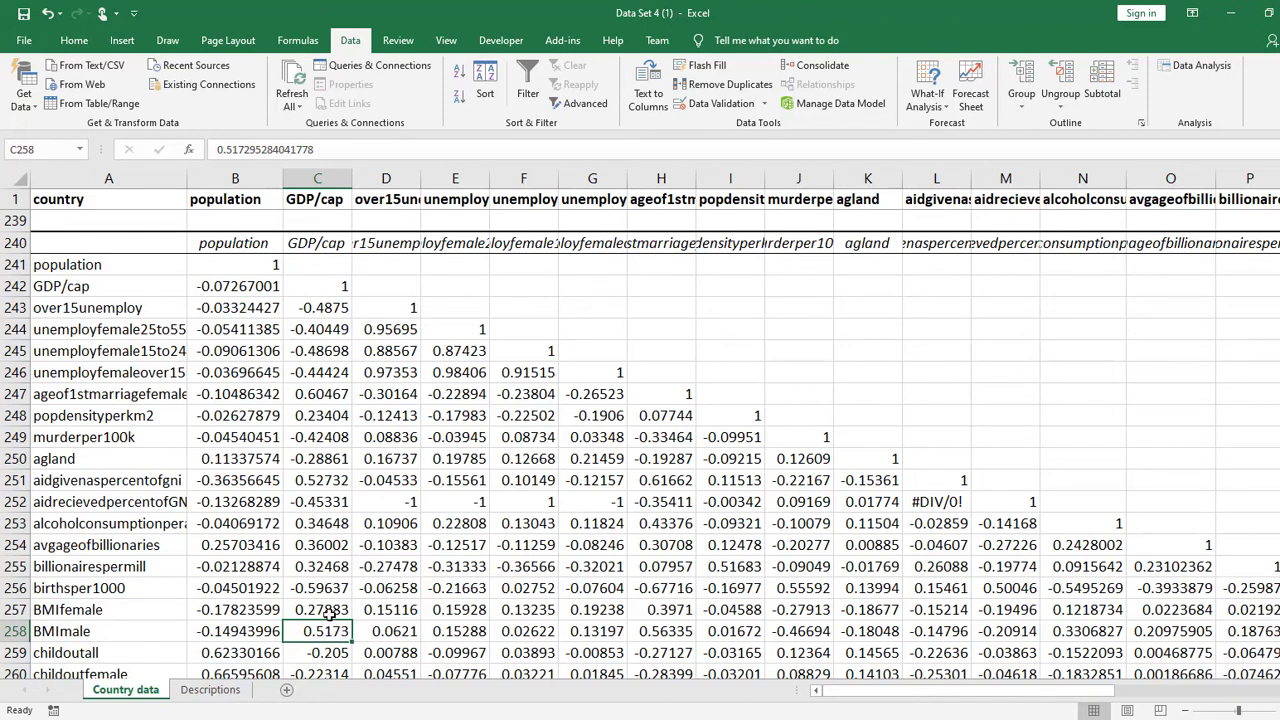
left_click(331, 611)
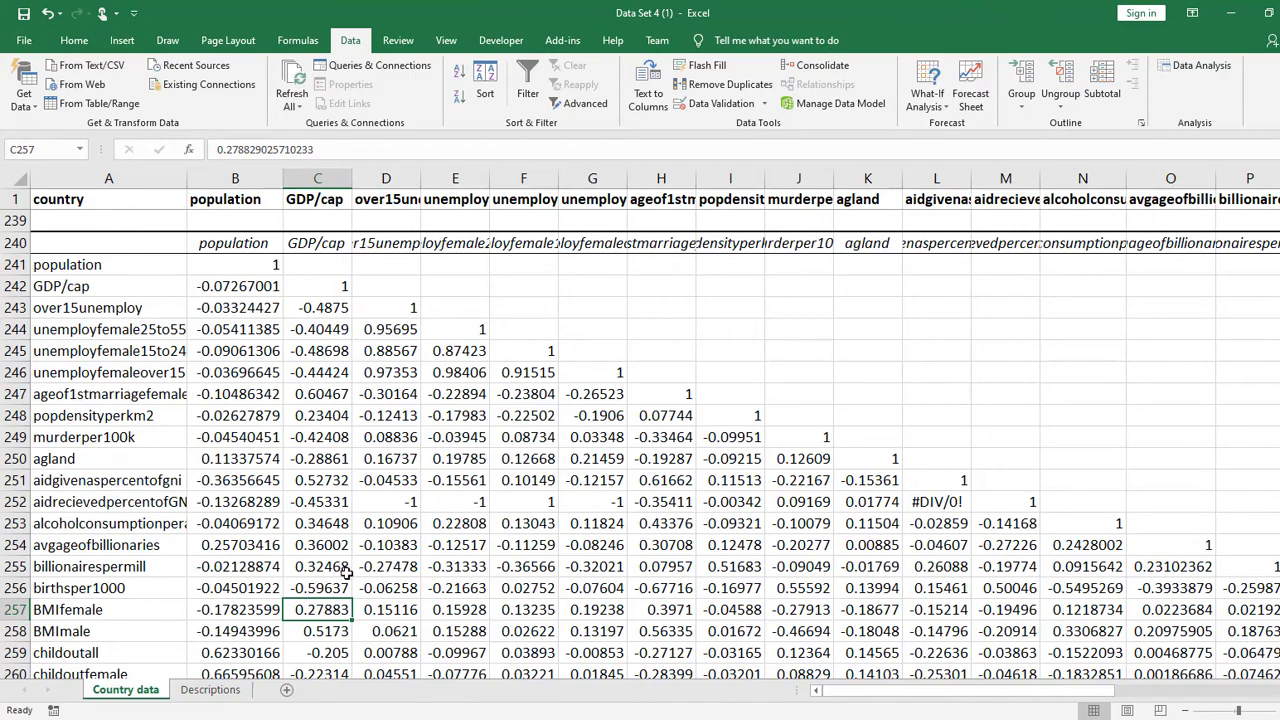
scroll(345, 570, "down", 1)
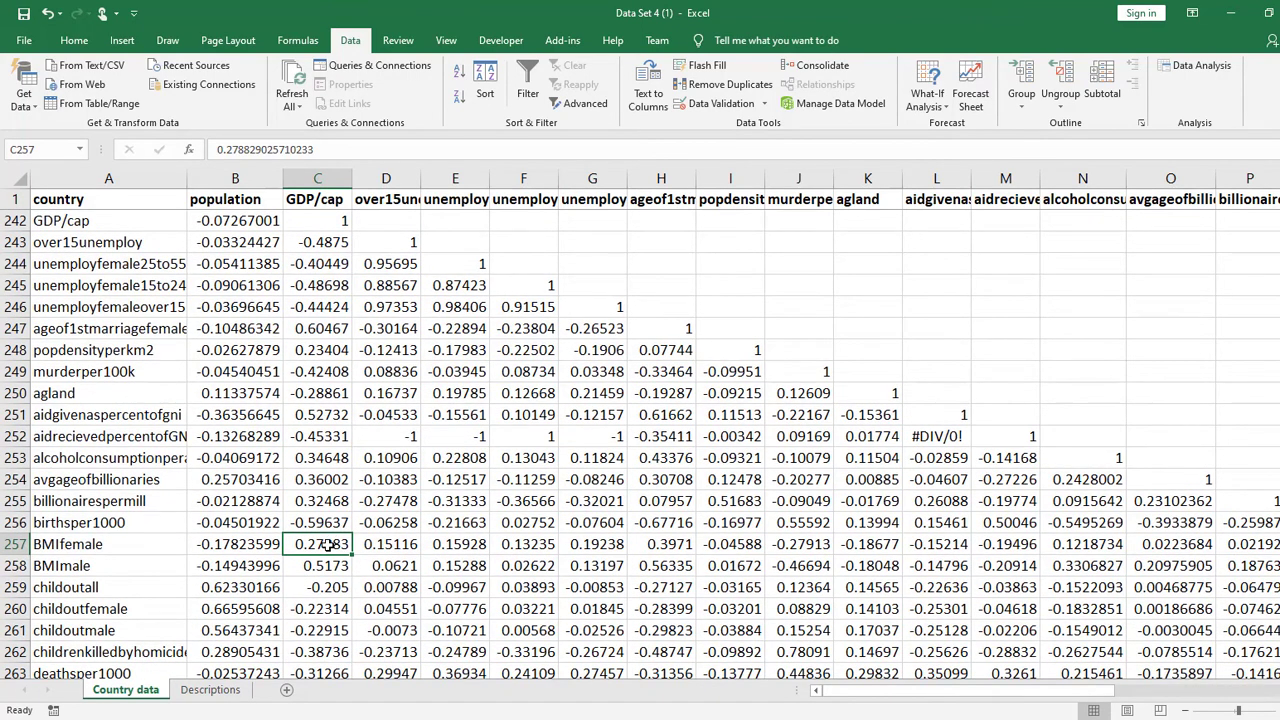
left_click(257, 585)
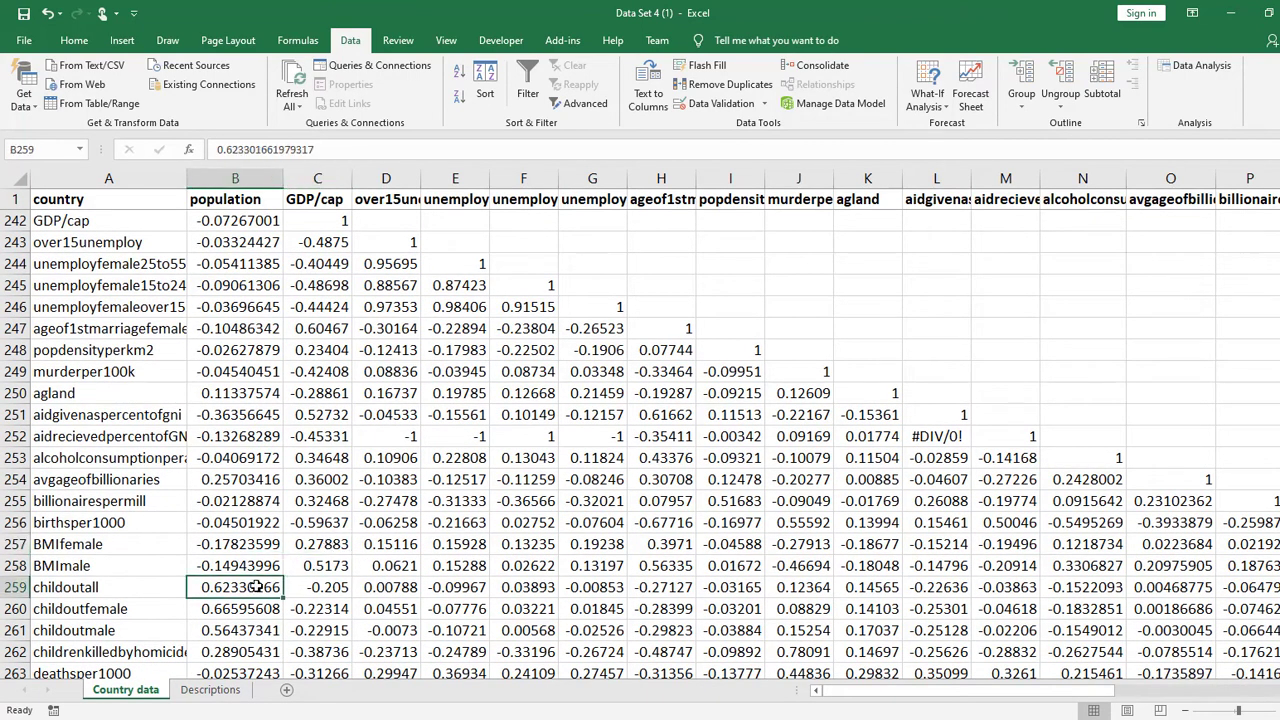
left_click(419, 528)
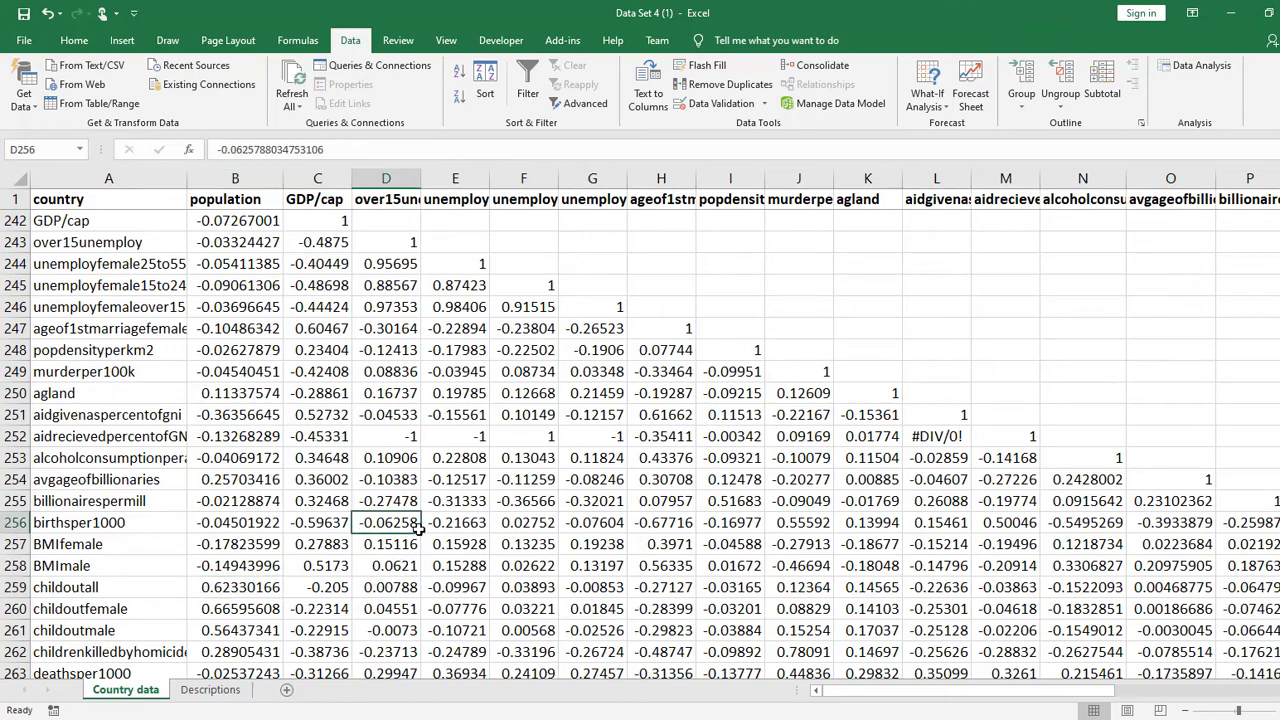
left_click(247, 589)
Compare population's correlations with the childout variables and childrenkilledbyhomicide, then bring up the Descriptions sheet
scroll(250, 580, "down", 1)
left_click(266, 548)
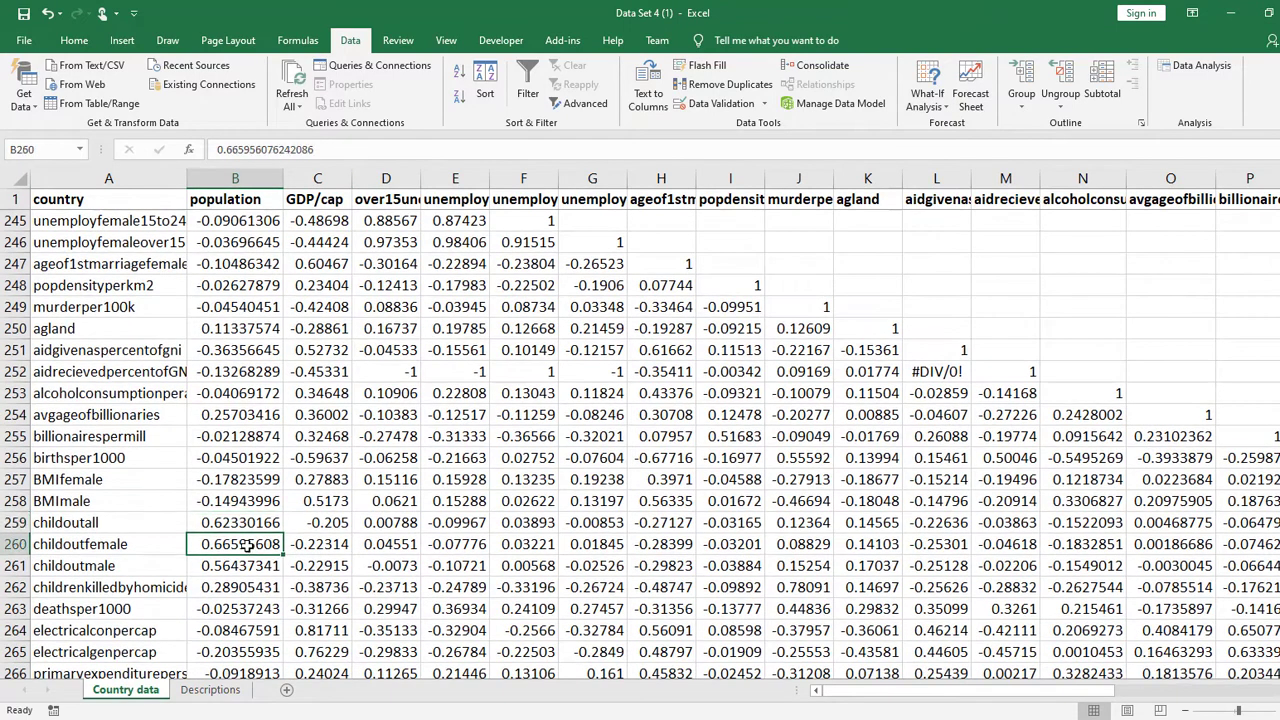
left_click_drag(250, 564, 256, 522)
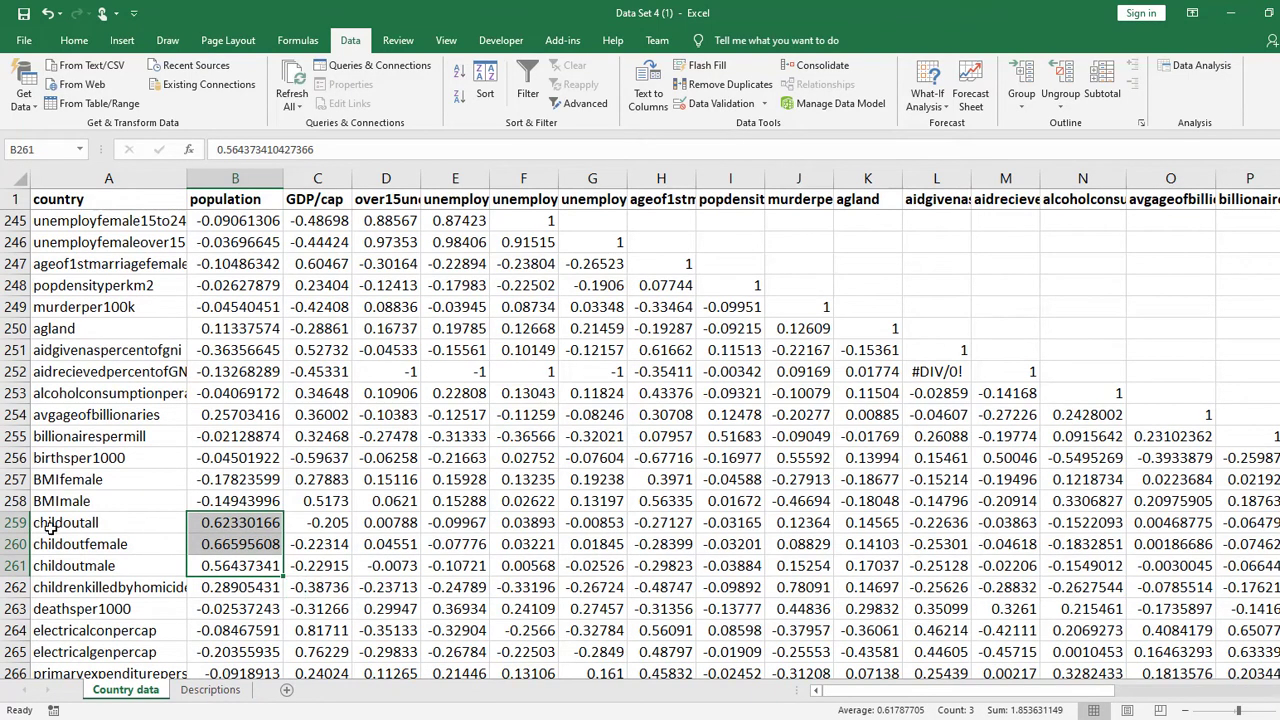
left_click_drag(42, 527, 92, 566)
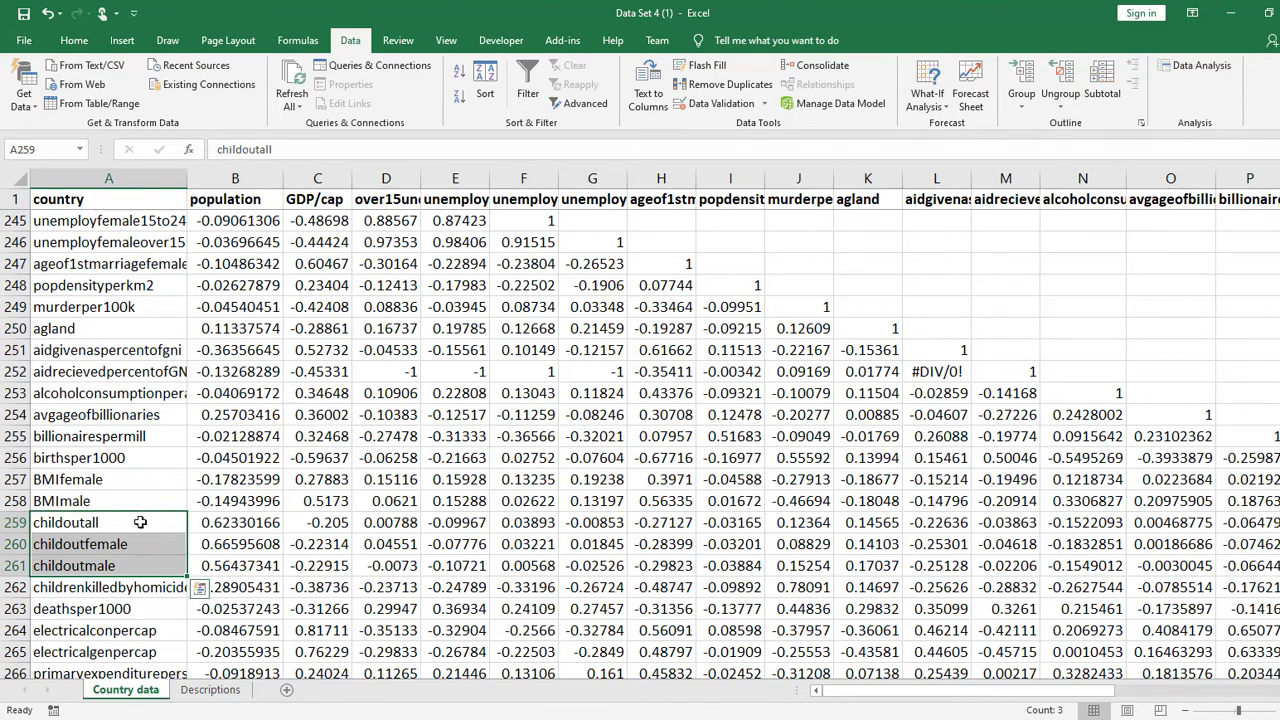
left_click(247, 524)
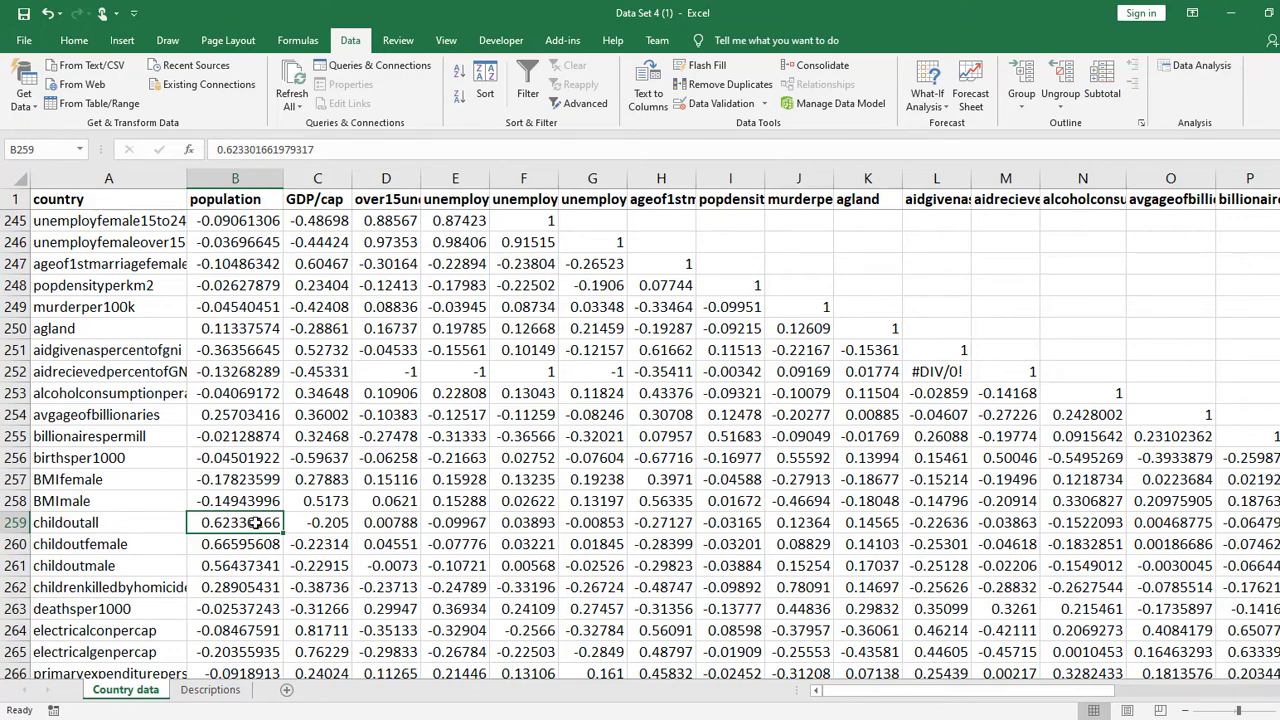
left_click(243, 588)
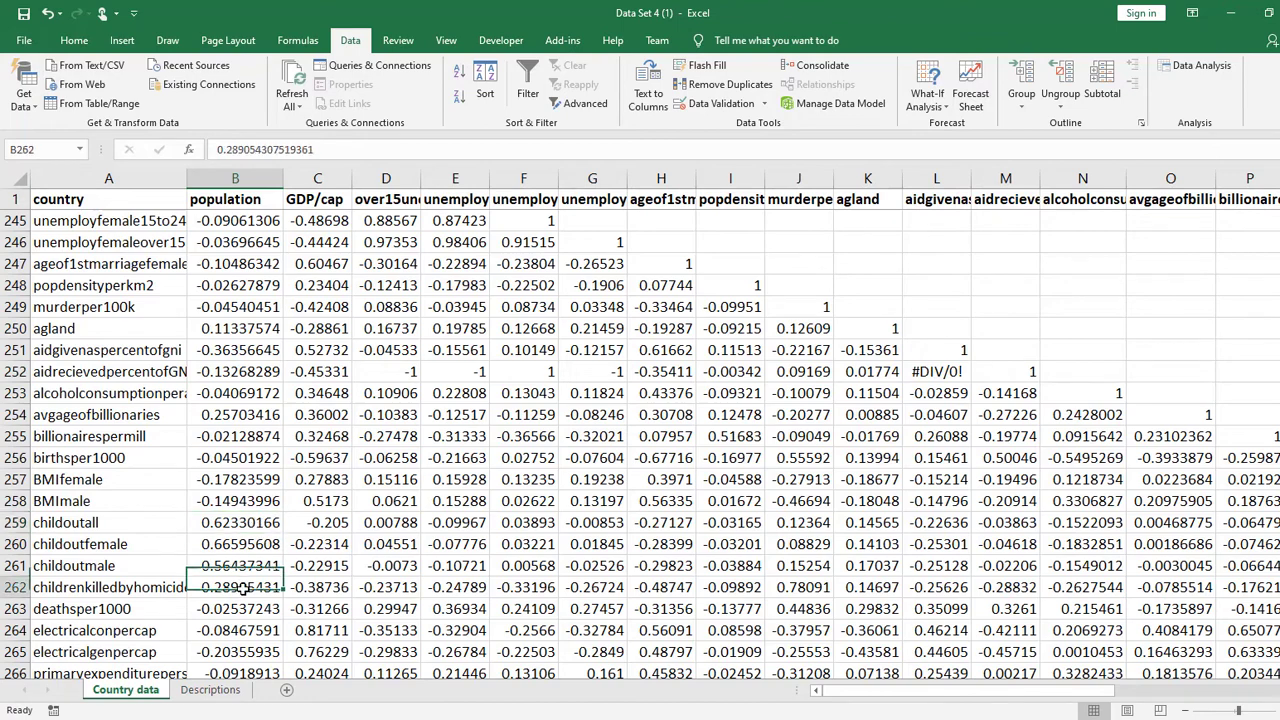
left_click(142, 587)
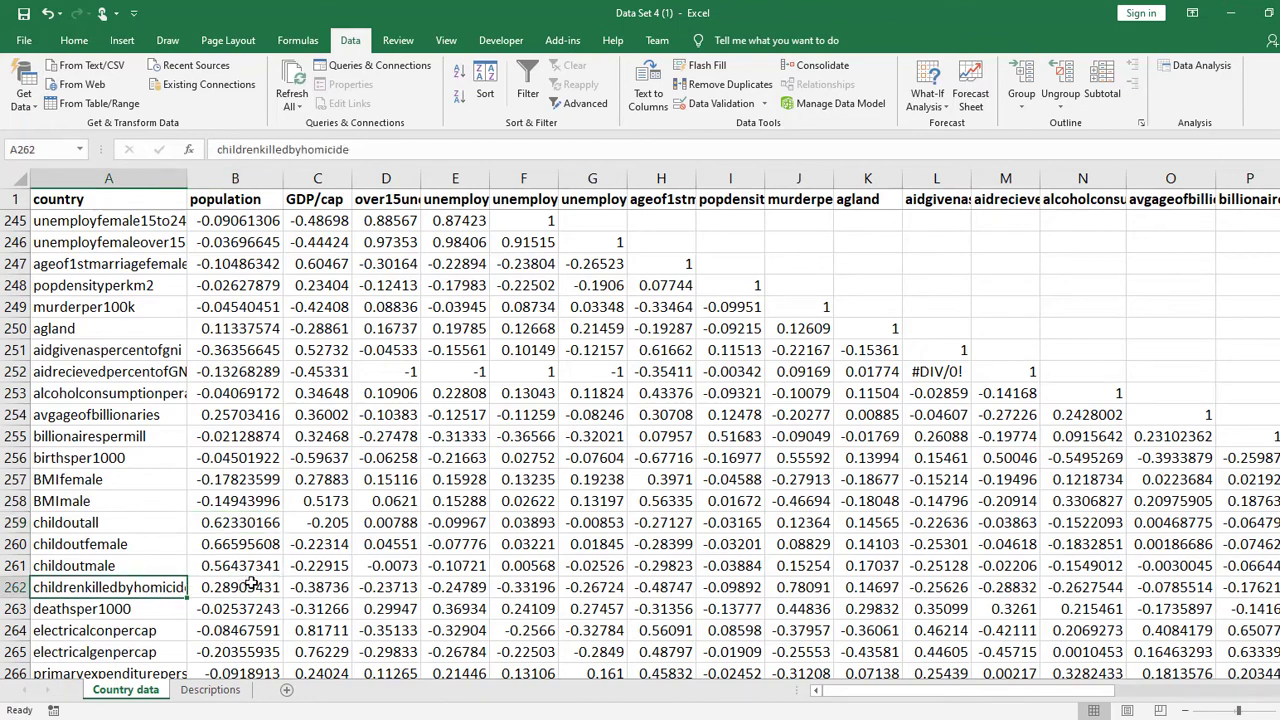
left_click(211, 690)
scroll(140, 345, "down", 2)
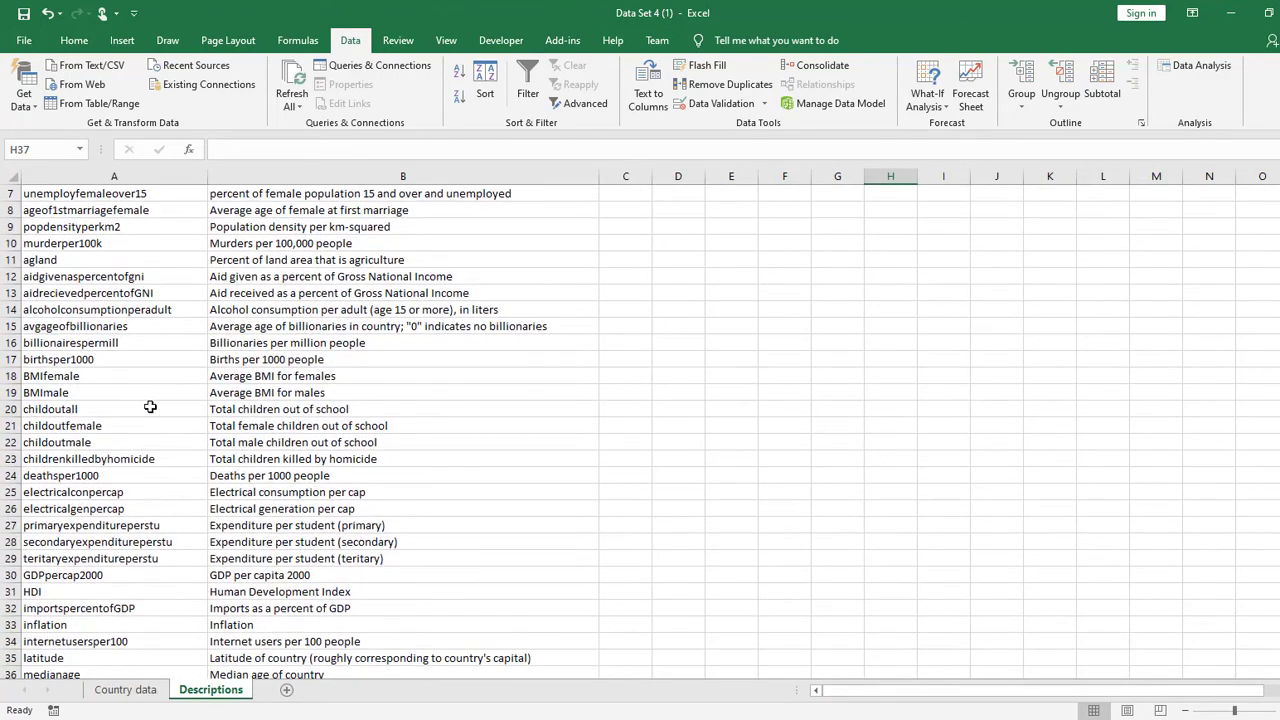
Read the childrenkilledbyhomicide description, then check its 0.28905 population correlation on Country data
left_click(262, 464)
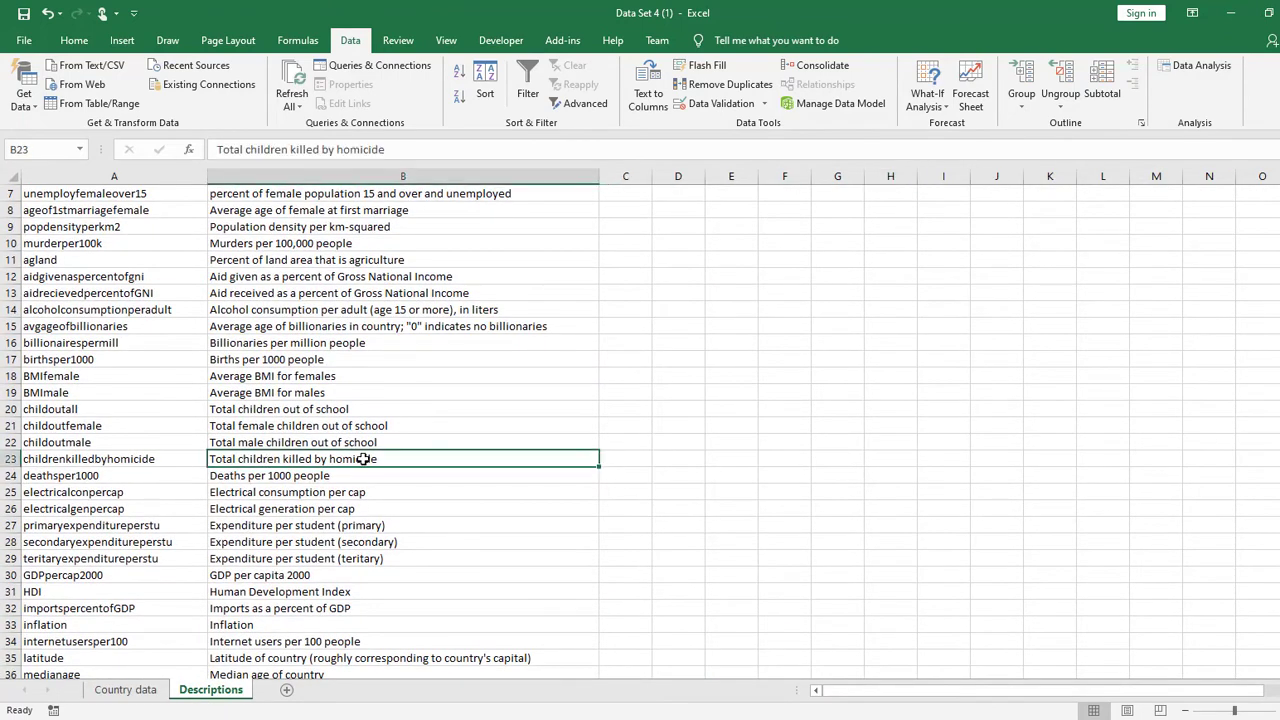
left_click_drag(109, 470, 529, 463)
left_click(414, 457)
double_click(390, 461)
left_click(333, 527)
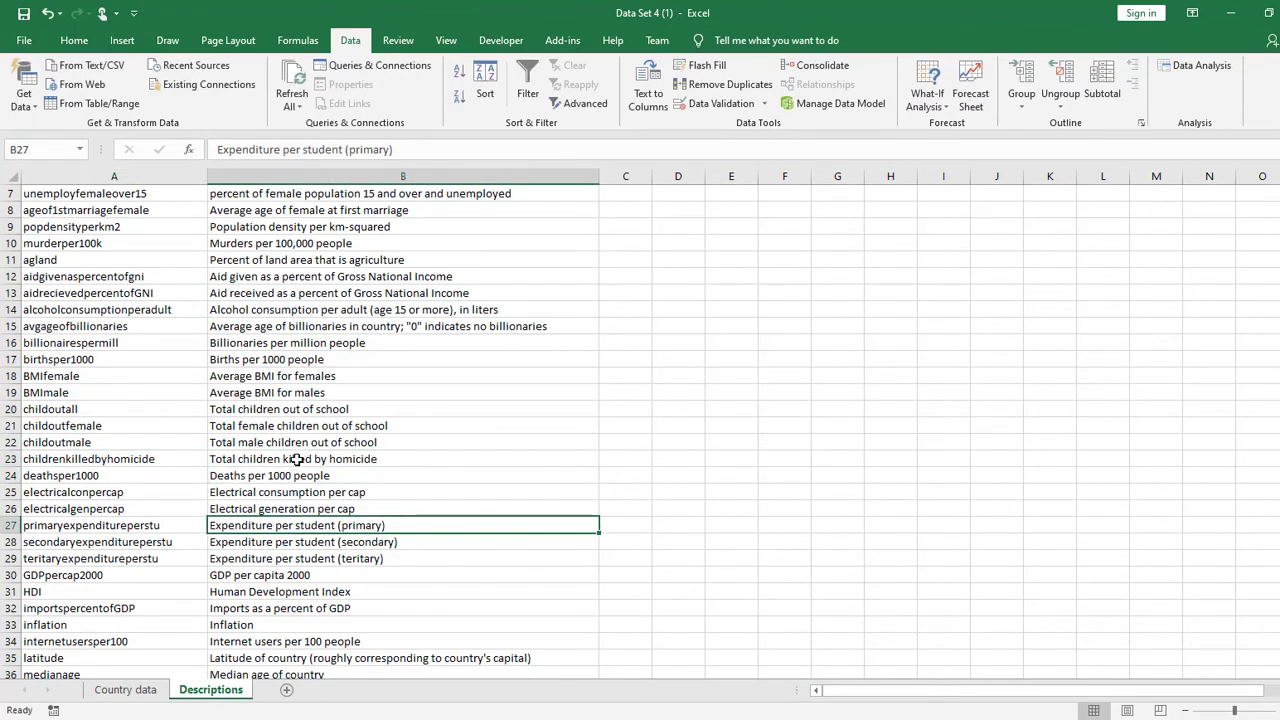
left_click(125, 690)
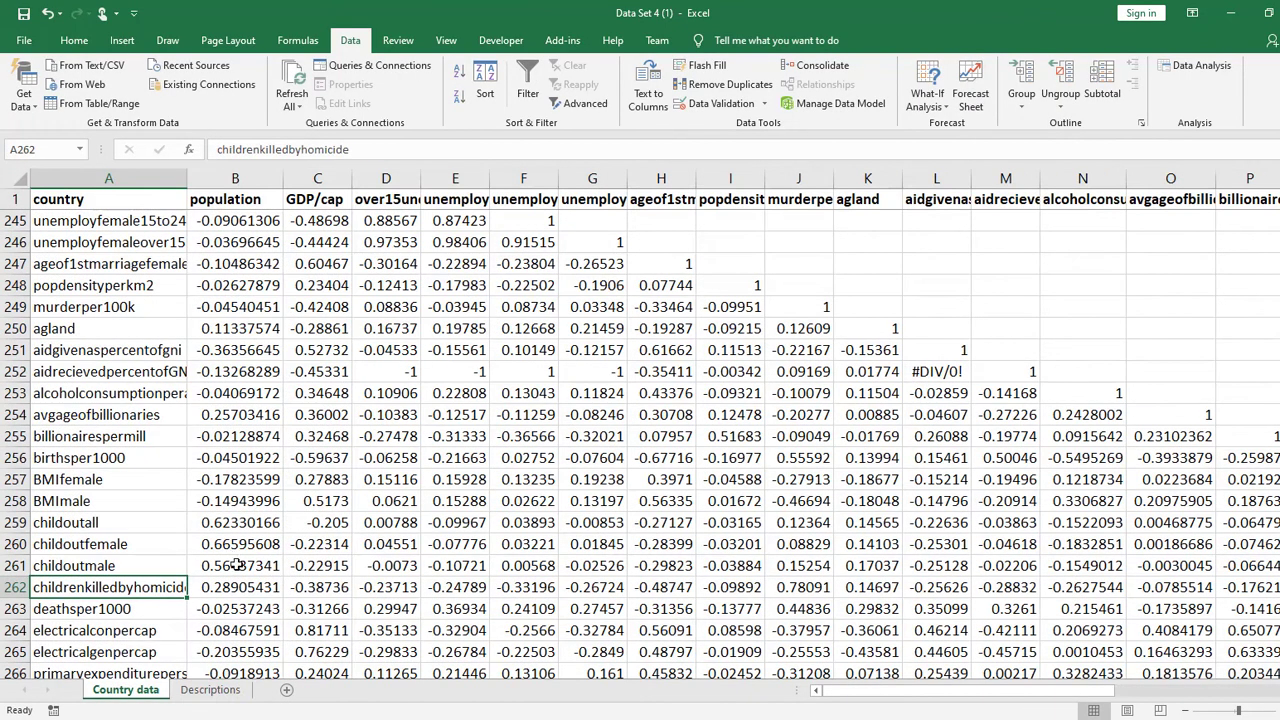
left_click(245, 585)
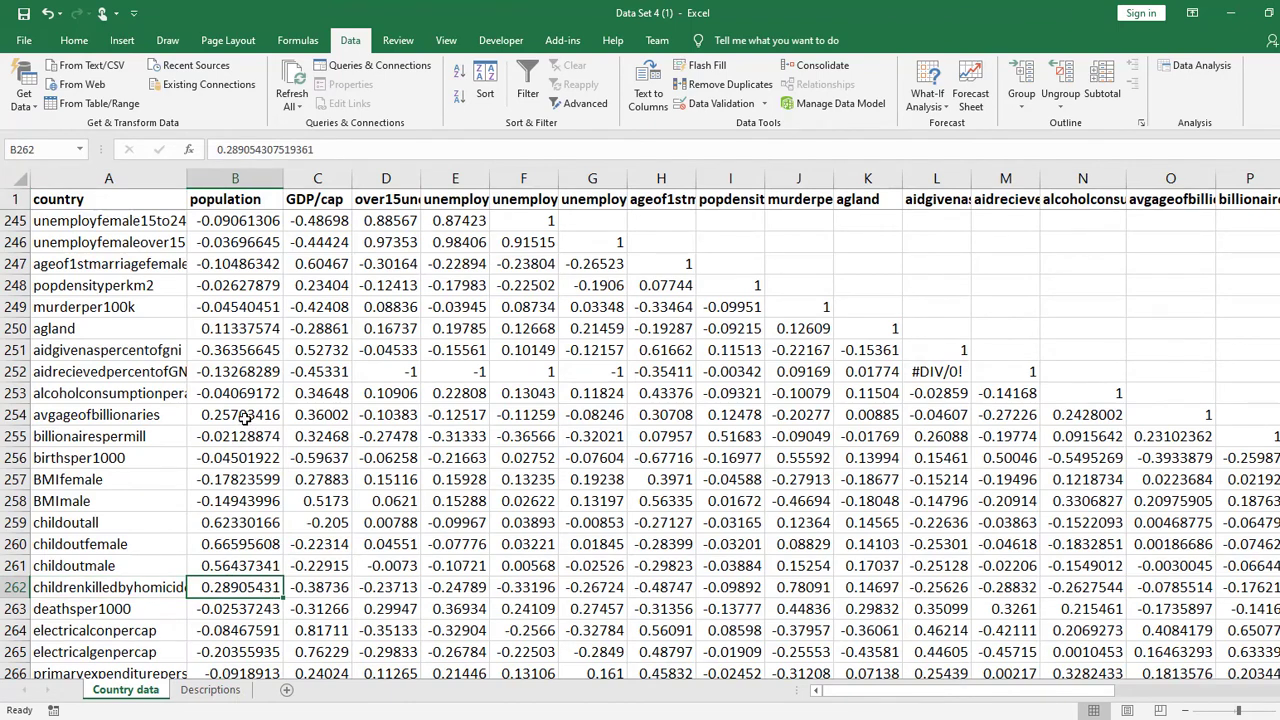
scroll(846, 509, "up", 3)
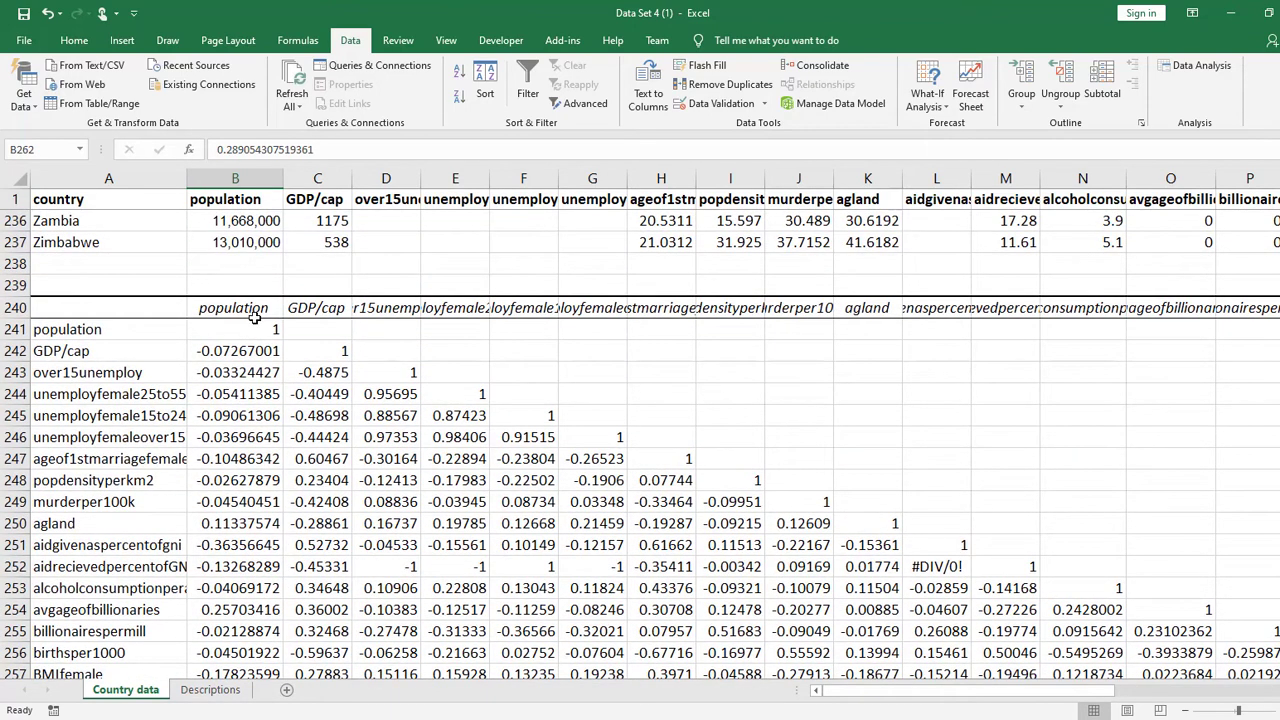
left_click(252, 328)
left_click(318, 341)
left_click(405, 374)
left_click(482, 394)
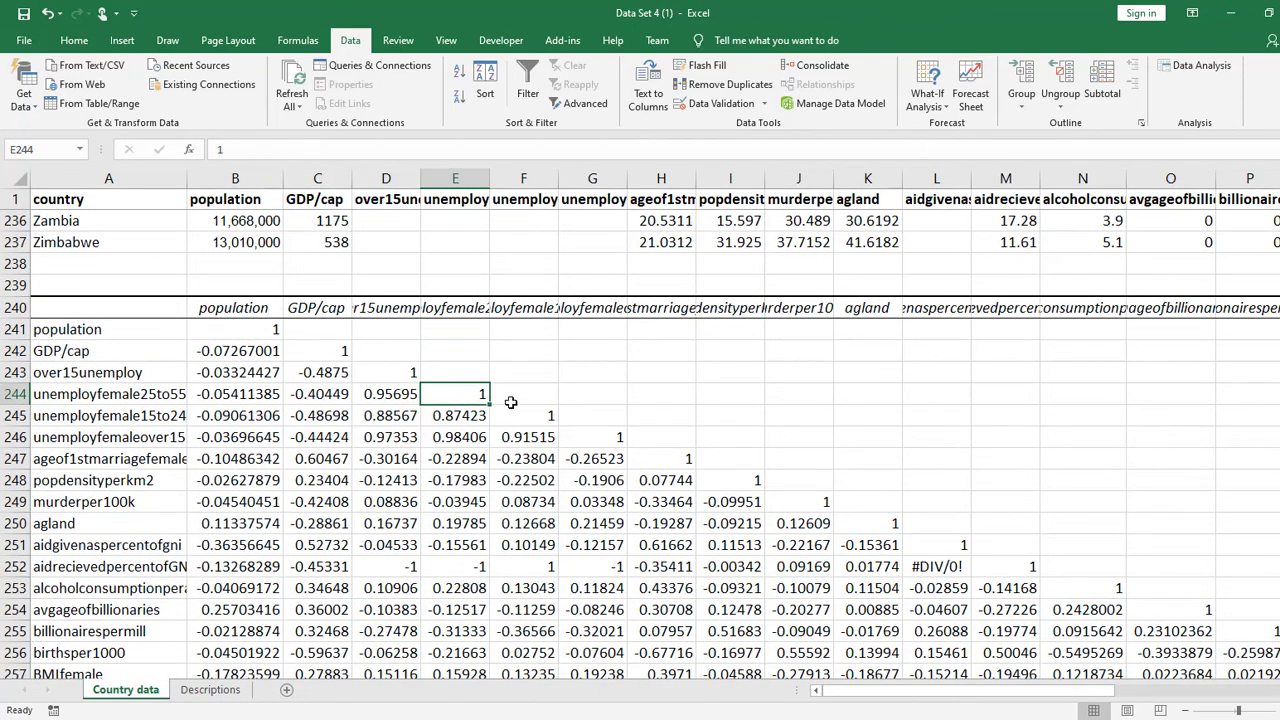
left_click(512, 399)
left_click(548, 418)
left_click(611, 452)
left_click(620, 437)
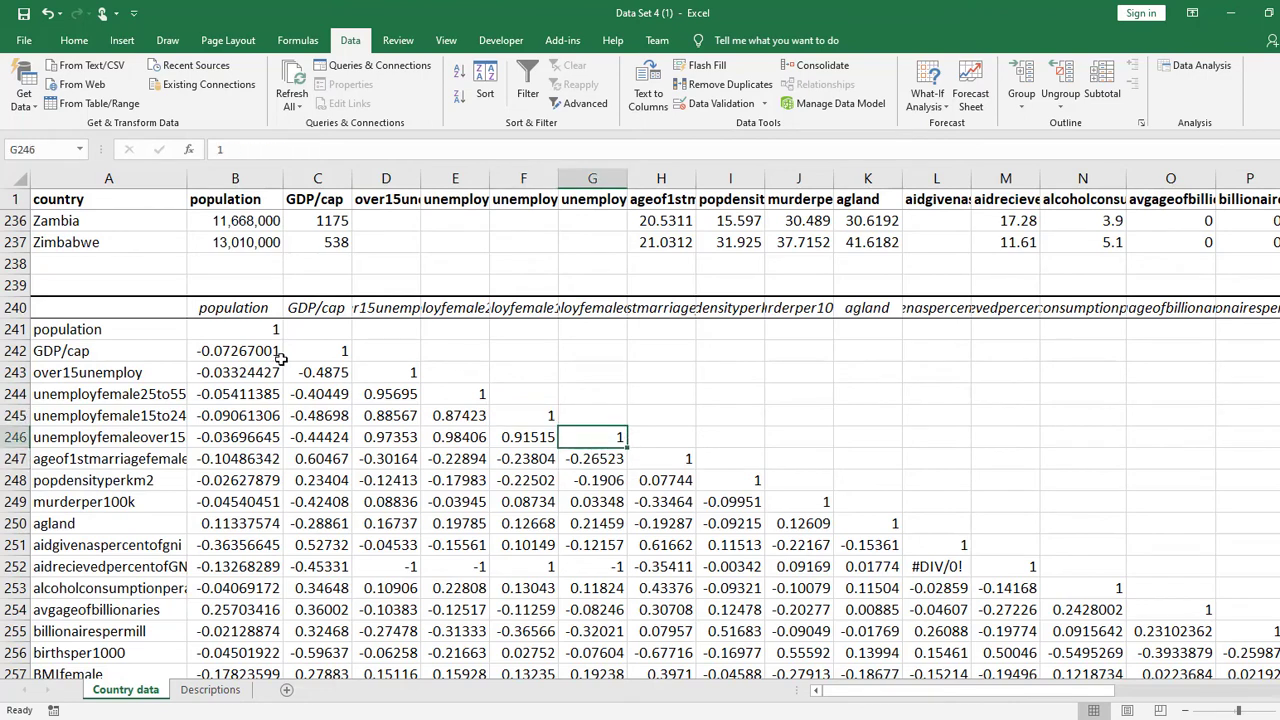
left_click(250, 330)
left_click_drag(112, 328, 260, 322)
left_click(260, 326)
left_click(320, 347)
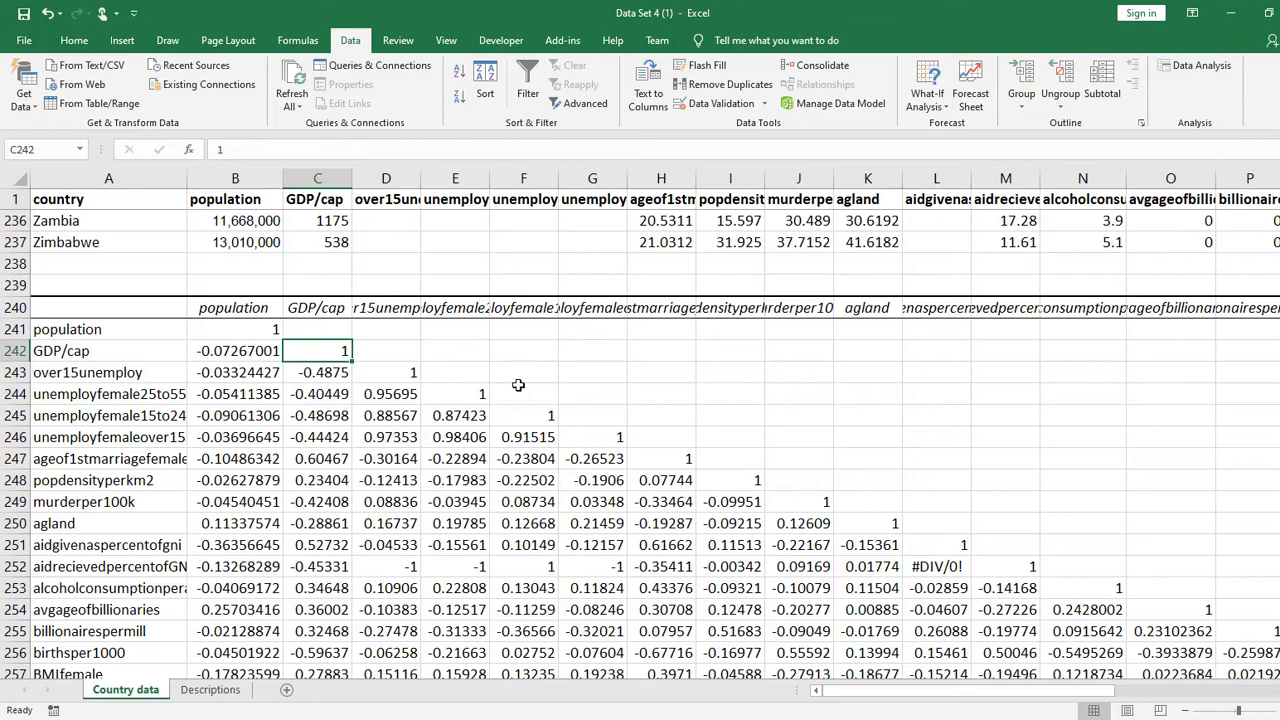
left_click_drag(394, 566, 585, 567)
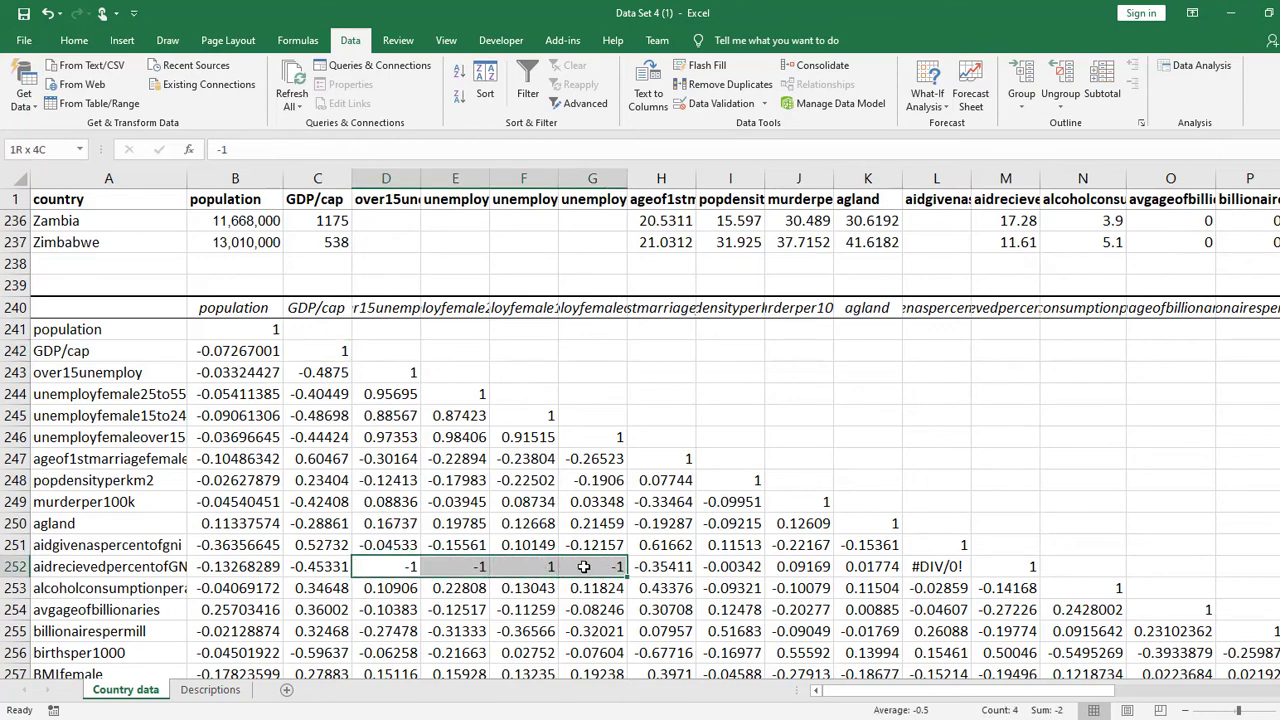
left_click(748, 371)
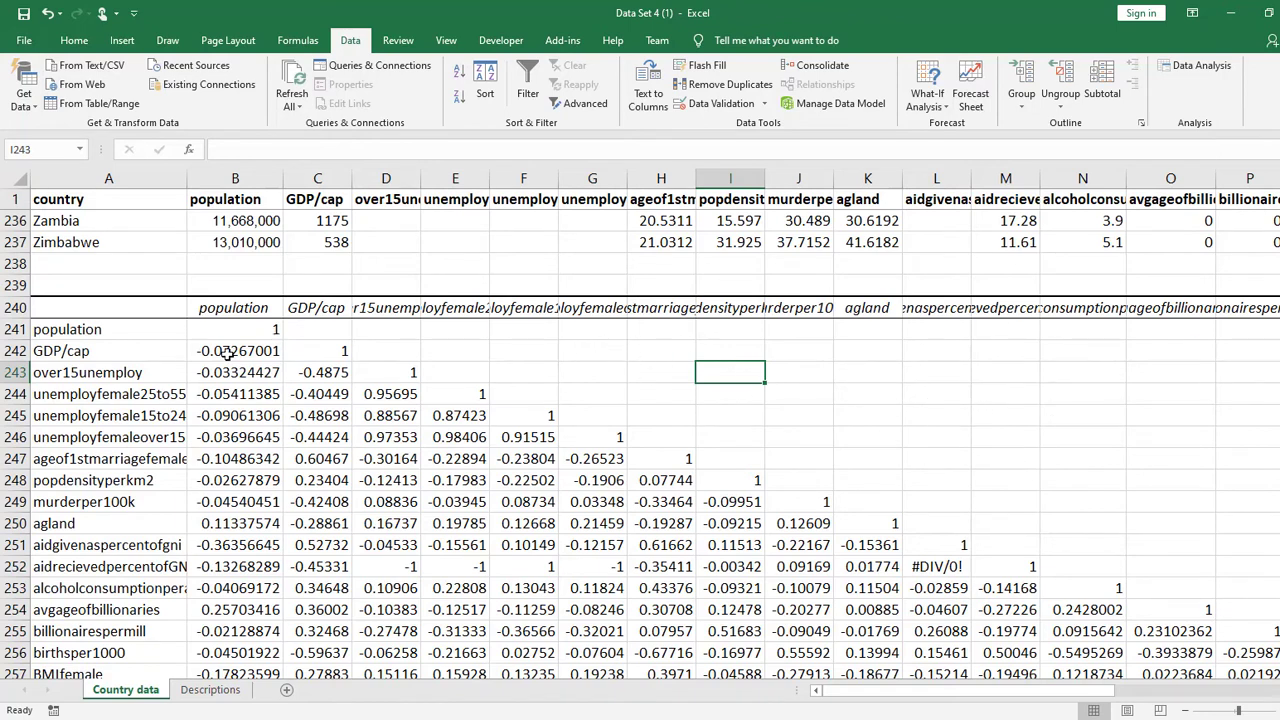
left_click(241, 355)
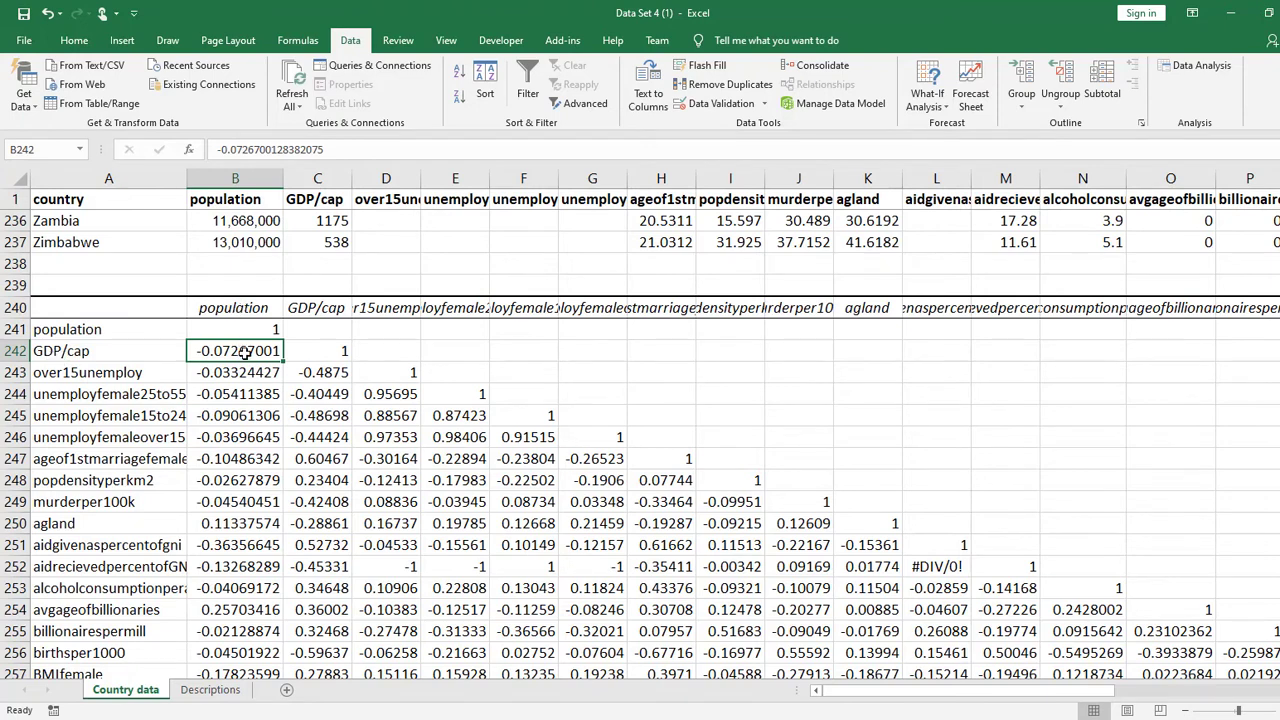
left_click(315, 332)
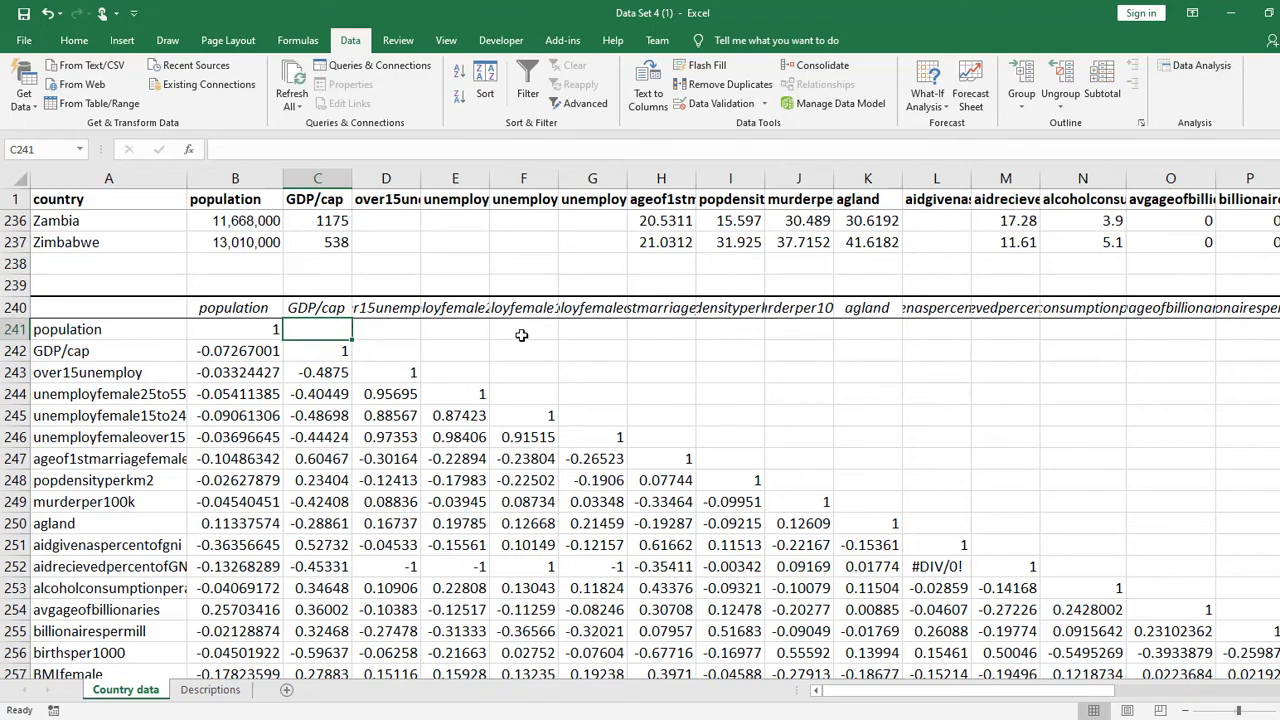
scroll(646, 325, "up", 14)
scroll(700, 450, "down", 13)
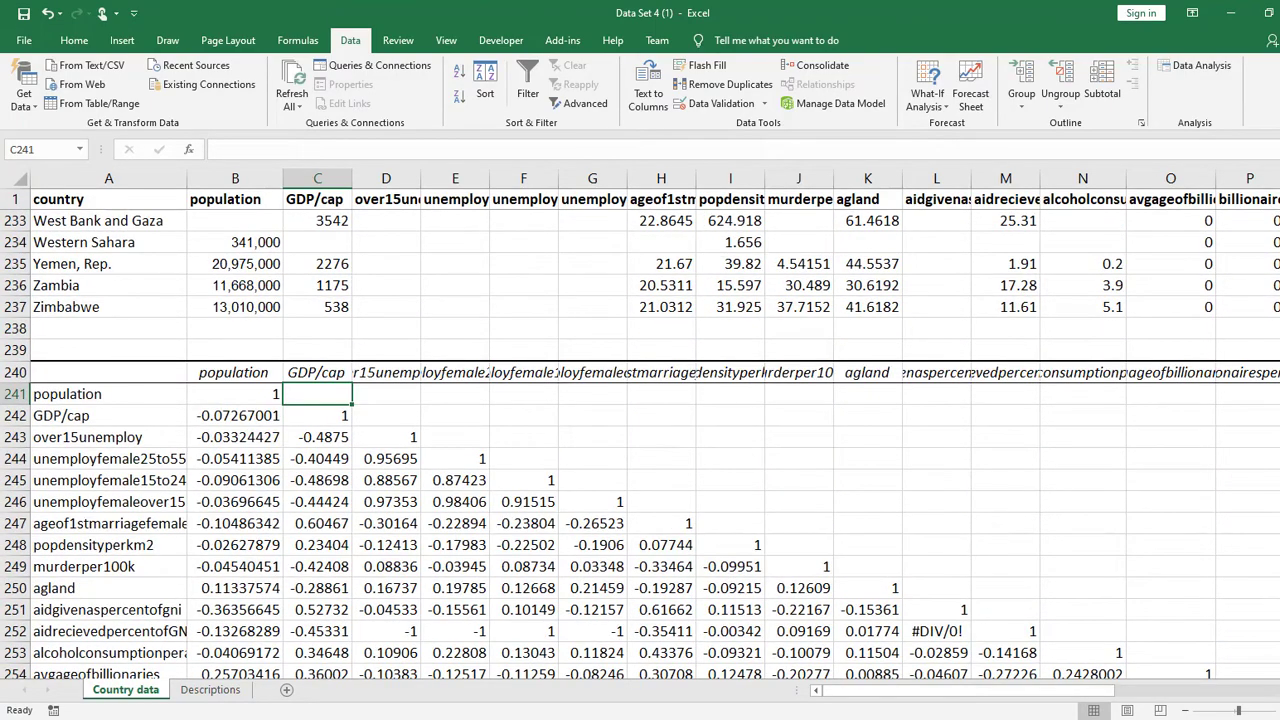
left_click(601, 434)
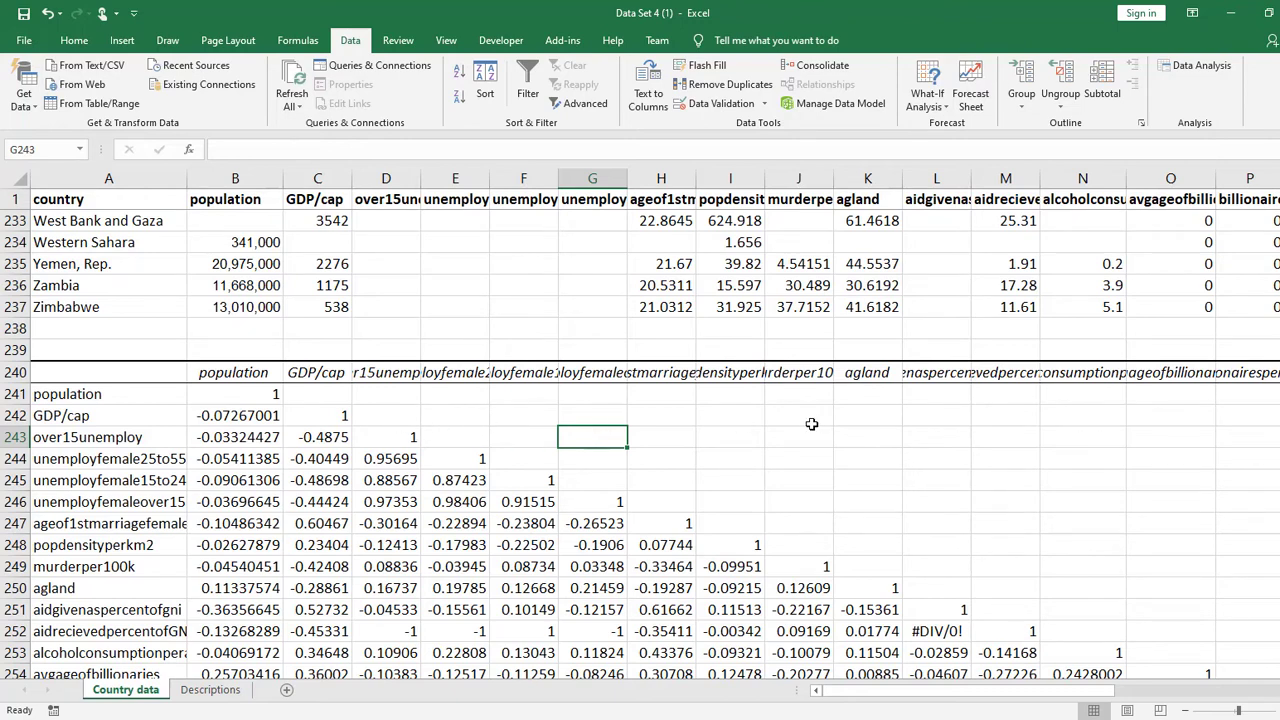
left_click_drag(730, 415, 1160, 522)
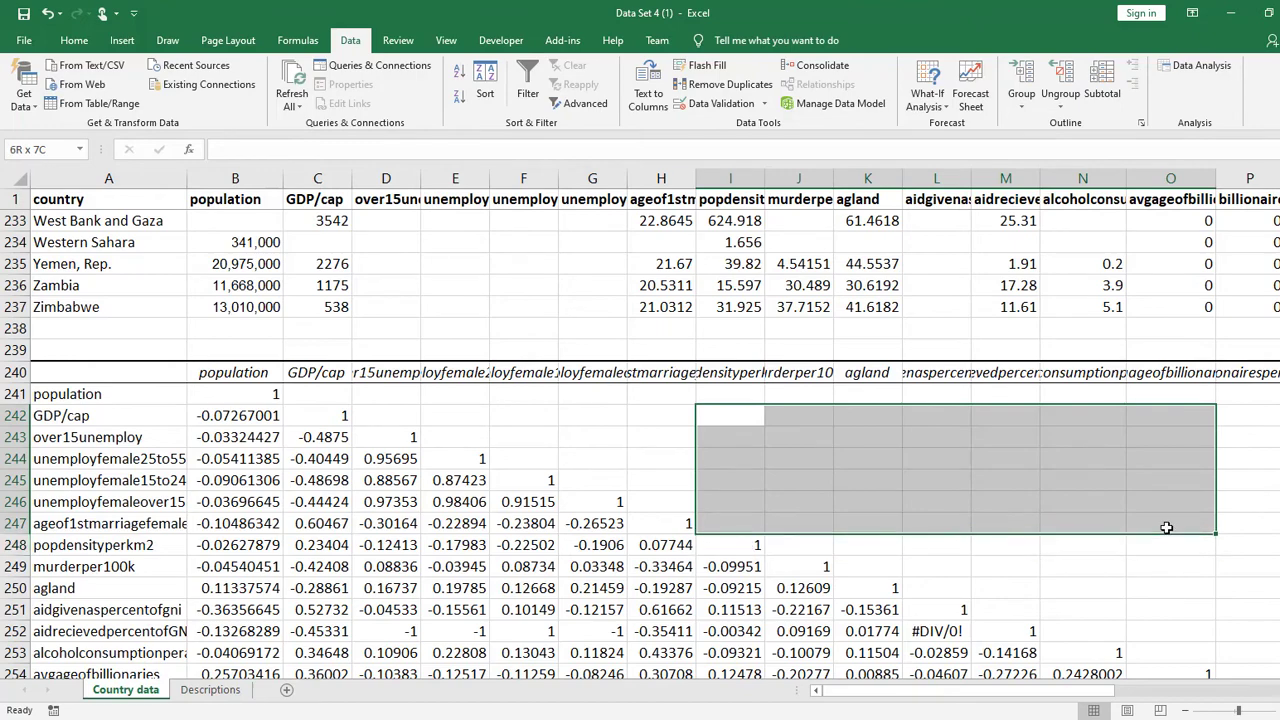
left_click(488, 589)
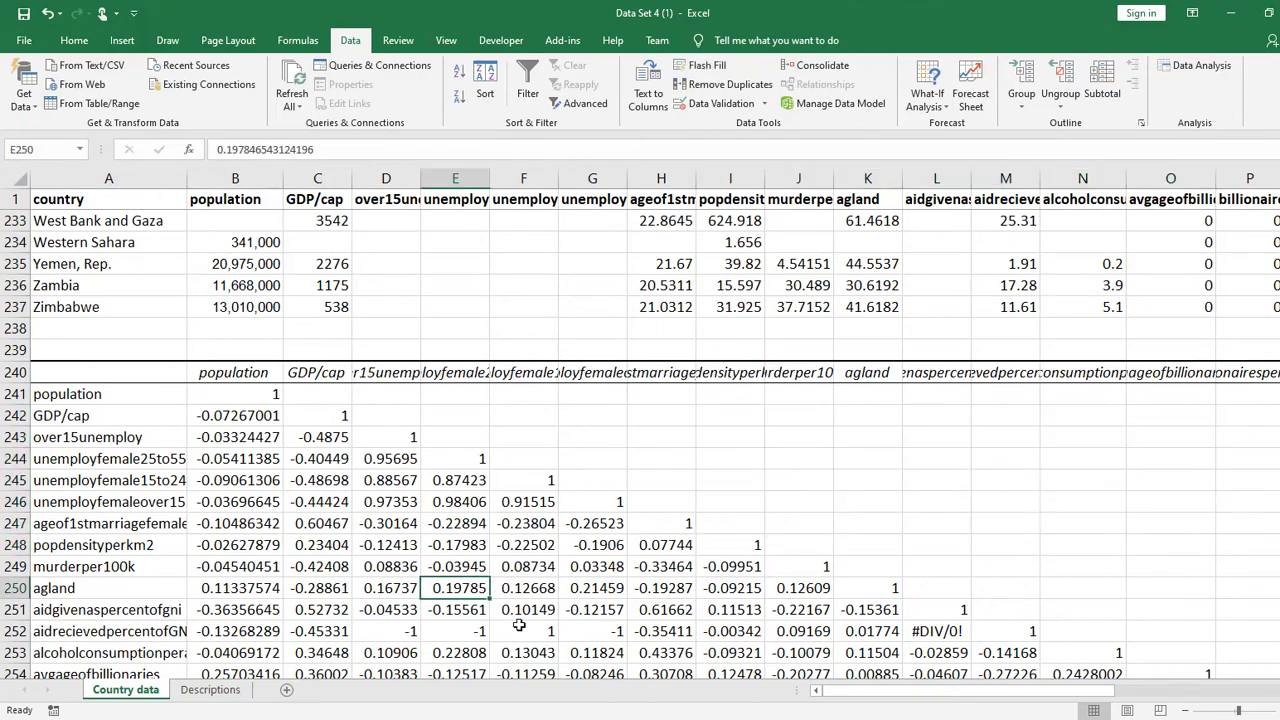
scroll(558, 470, "down", 2)
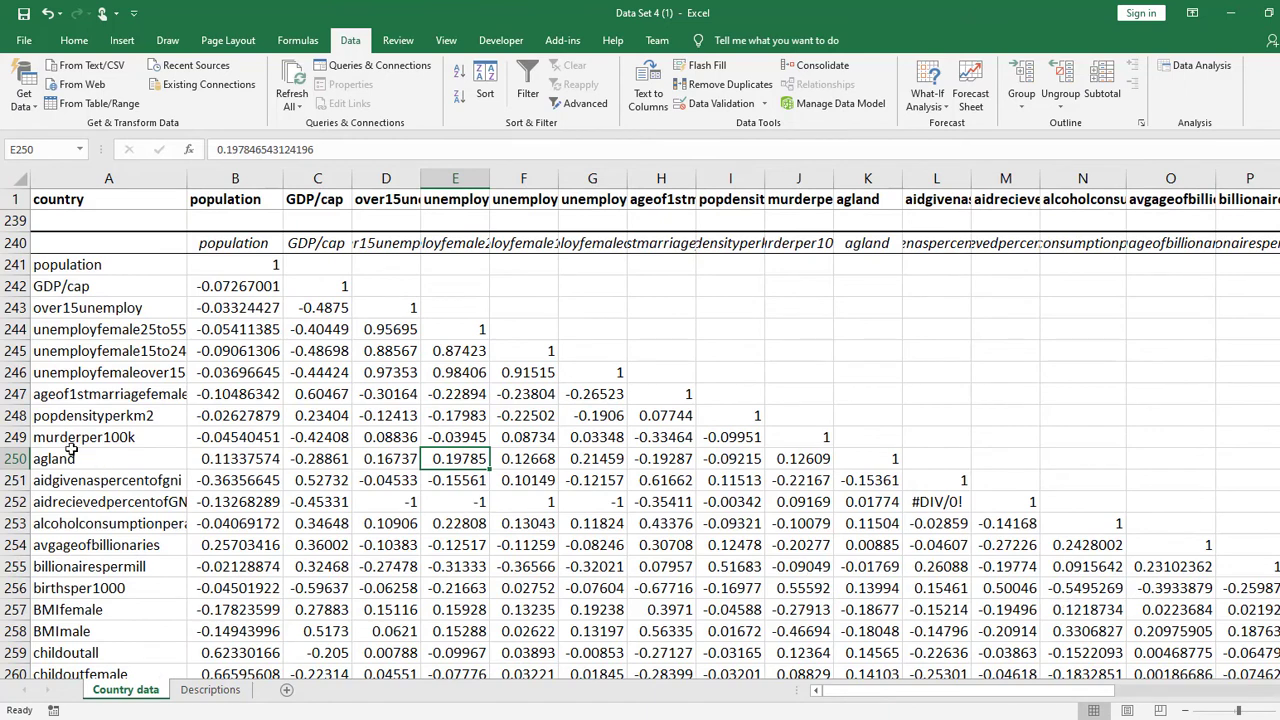
left_click_drag(67, 462, 200, 458)
left_click(245, 458)
left_click_drag(335, 456, 880, 461)
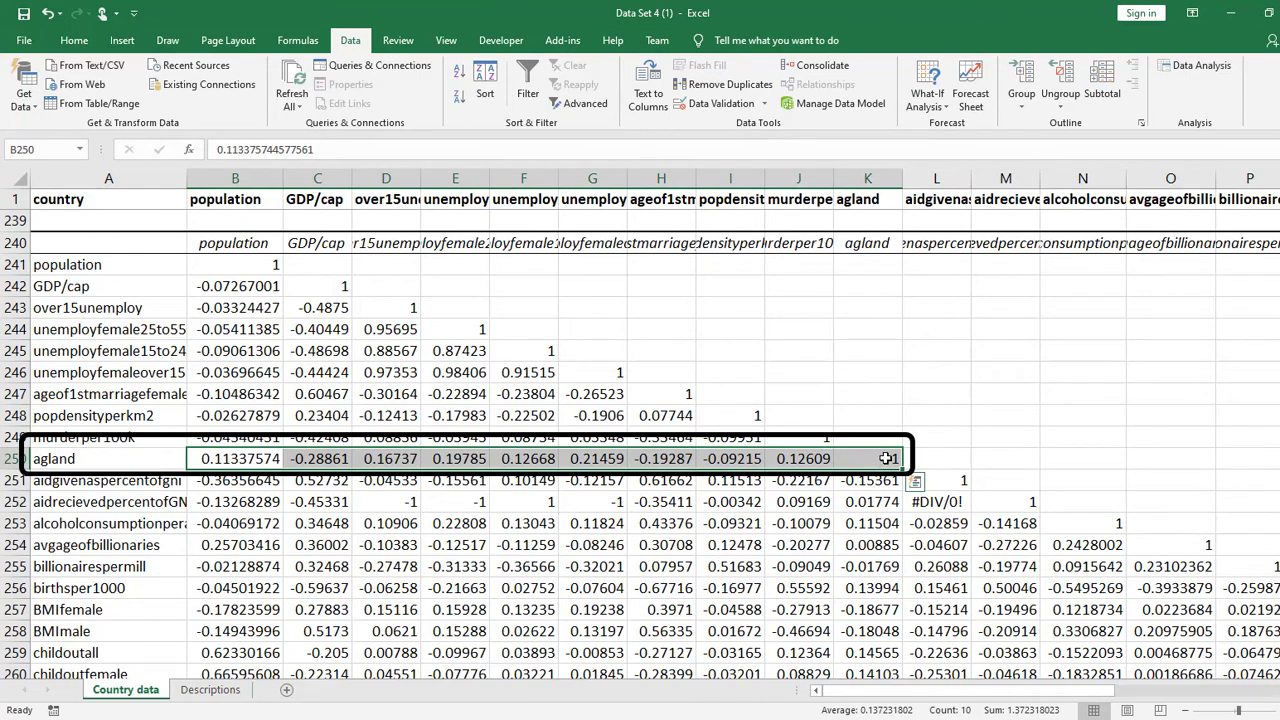
left_click(884, 481)
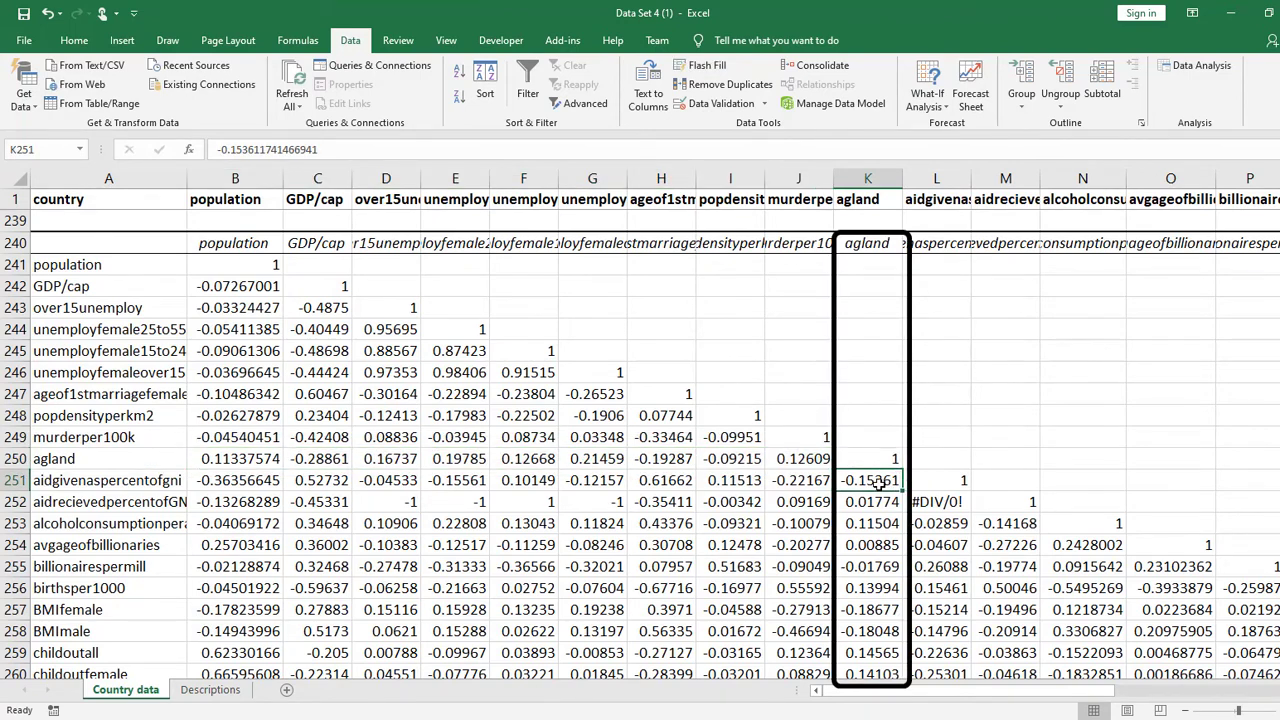
mouse_move(878, 482)
left_mouse_down()
mouse_move(878, 672)
mouse_move(876, 482)
left_mouse_up()
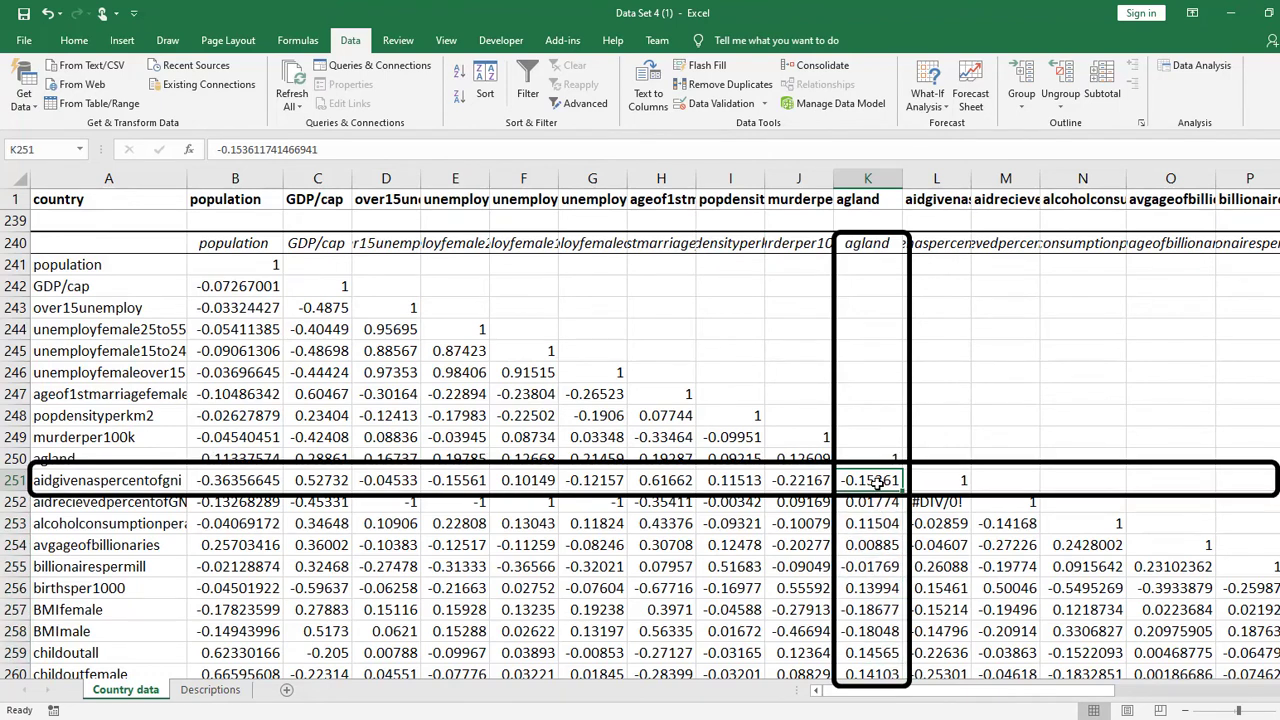
left_click(873, 502)
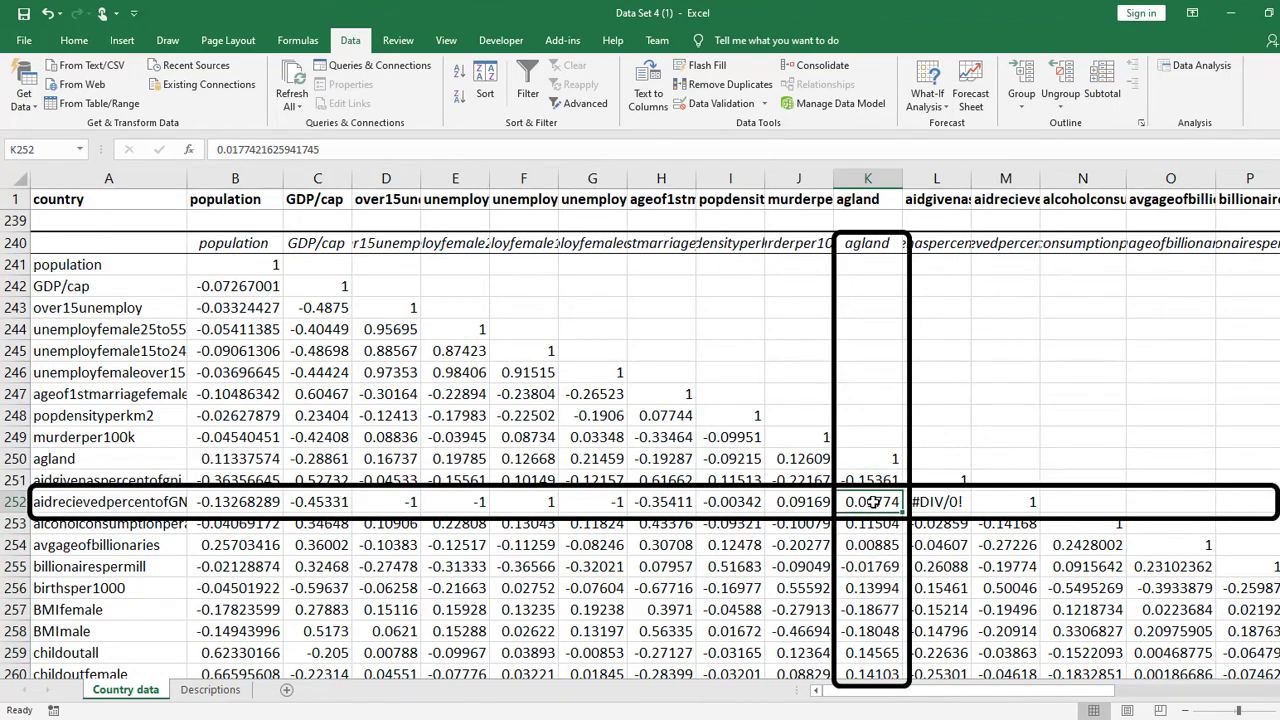
left_click(877, 524)
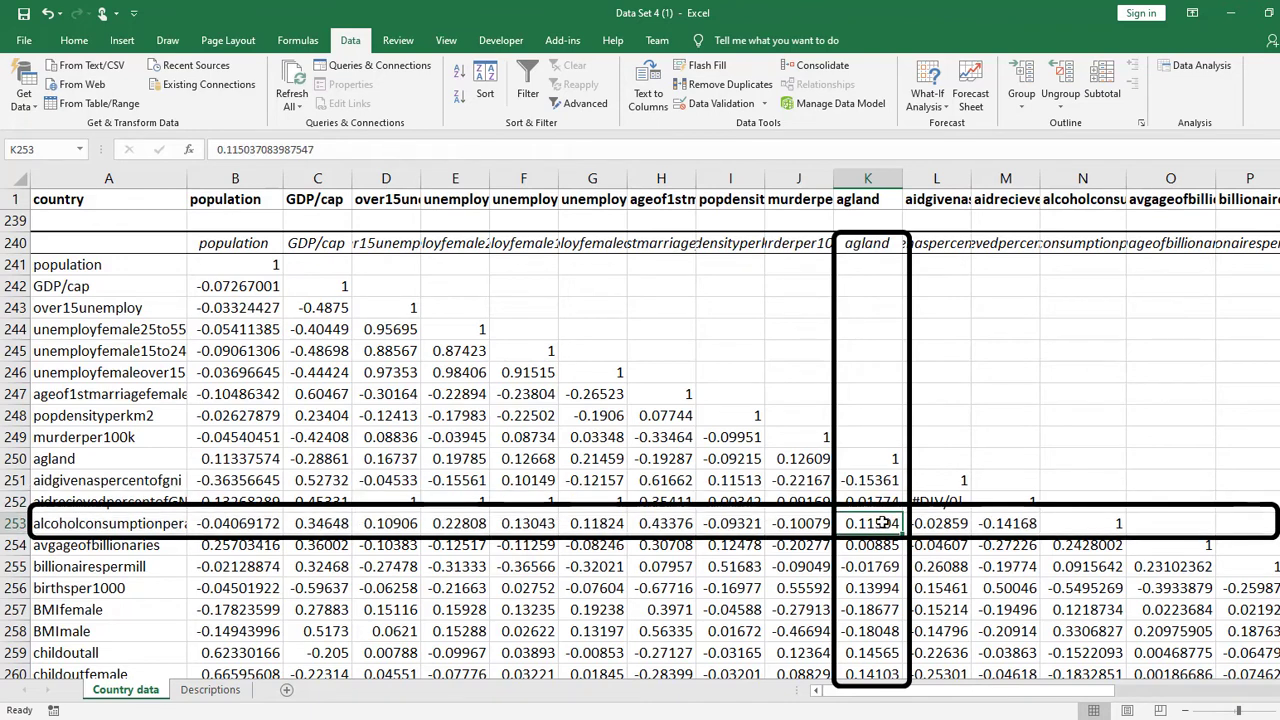
left_click(893, 545)
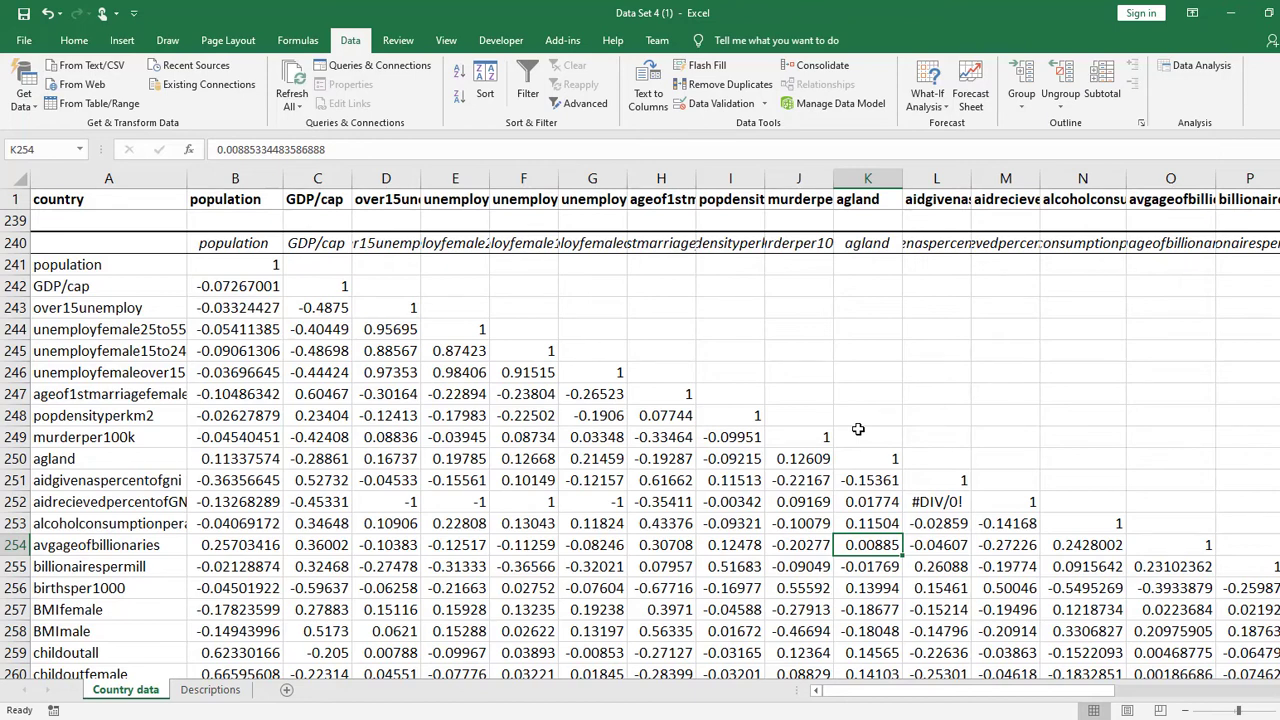
left_click(950, 501)
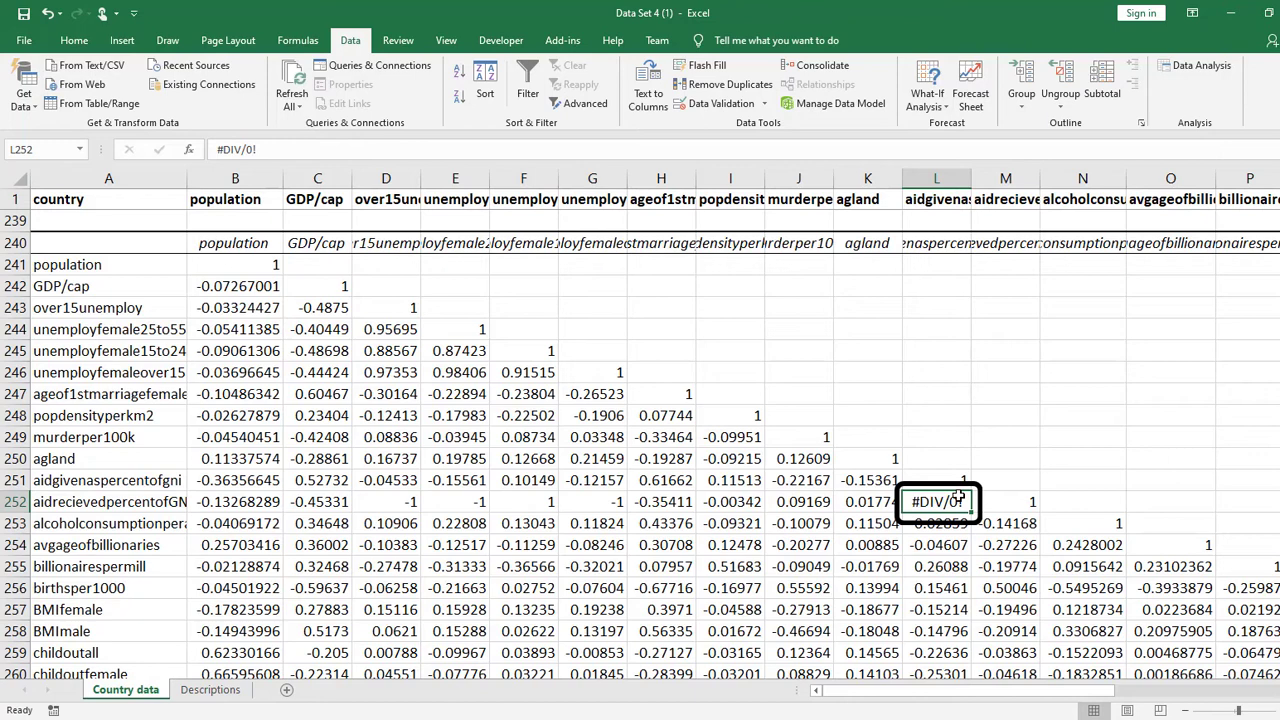
left_click(107, 501)
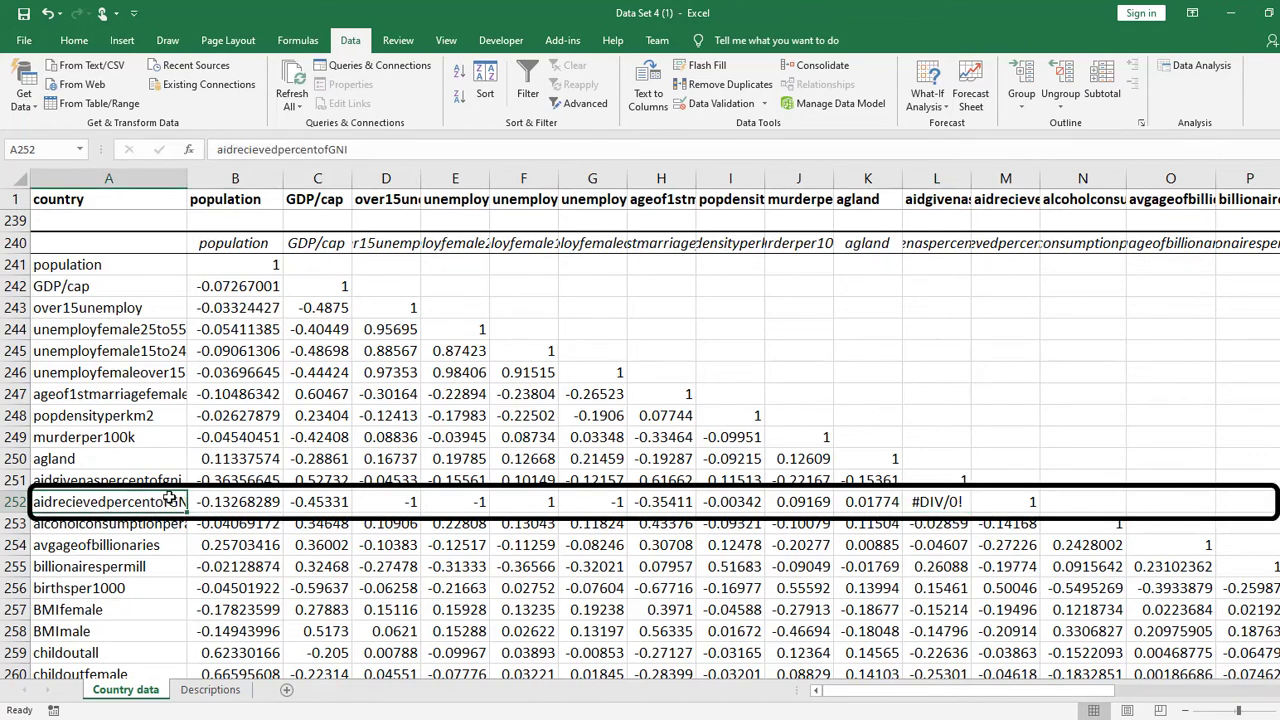
left_click(946, 503)
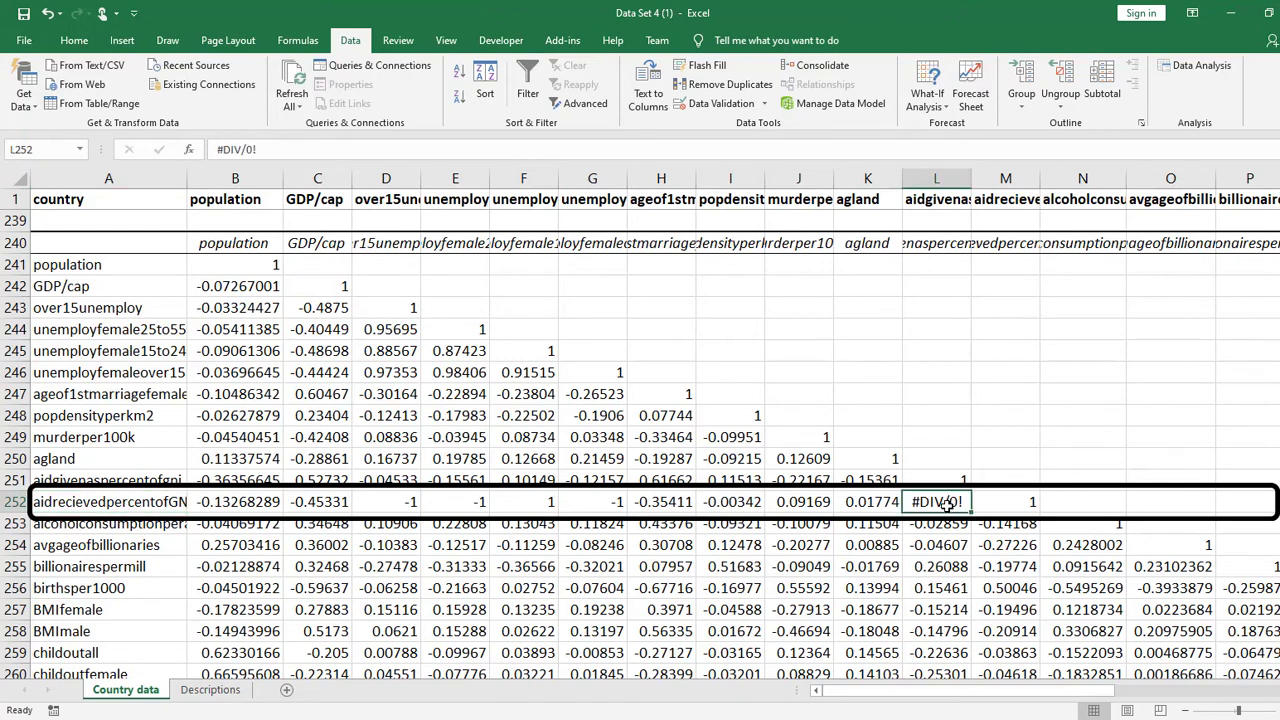
left_click(953, 247)
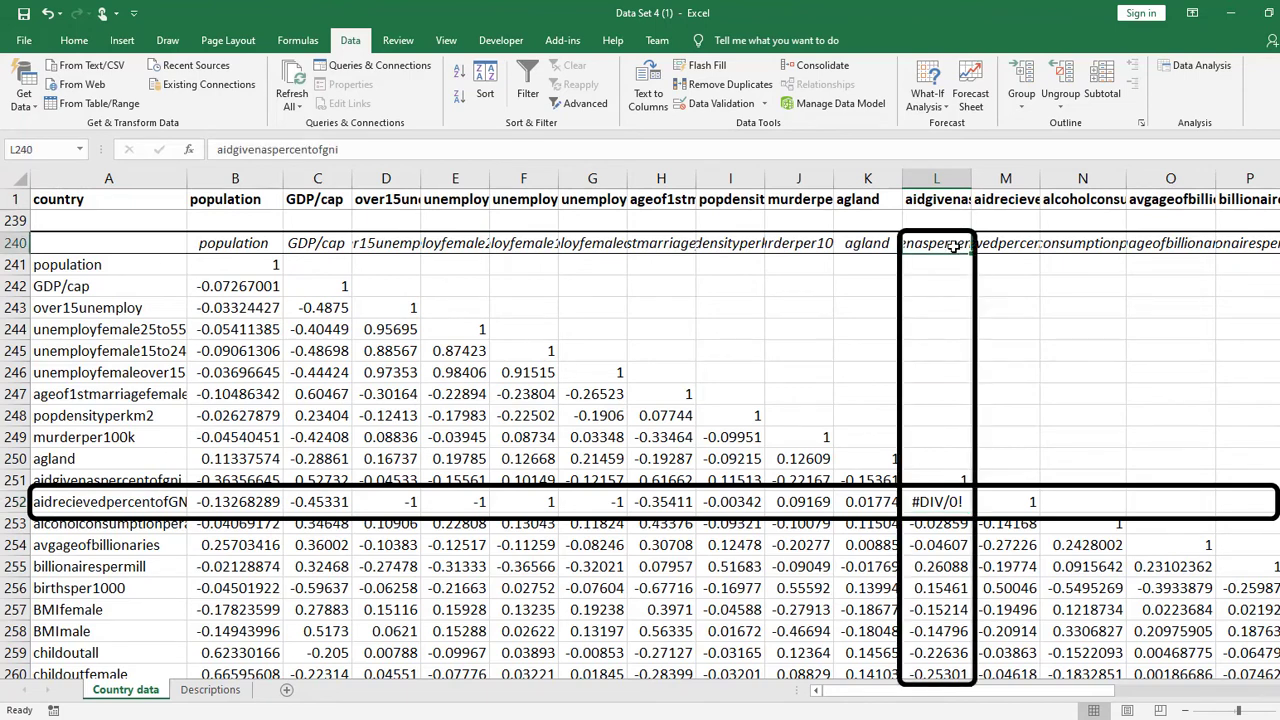
left_click(938, 503)
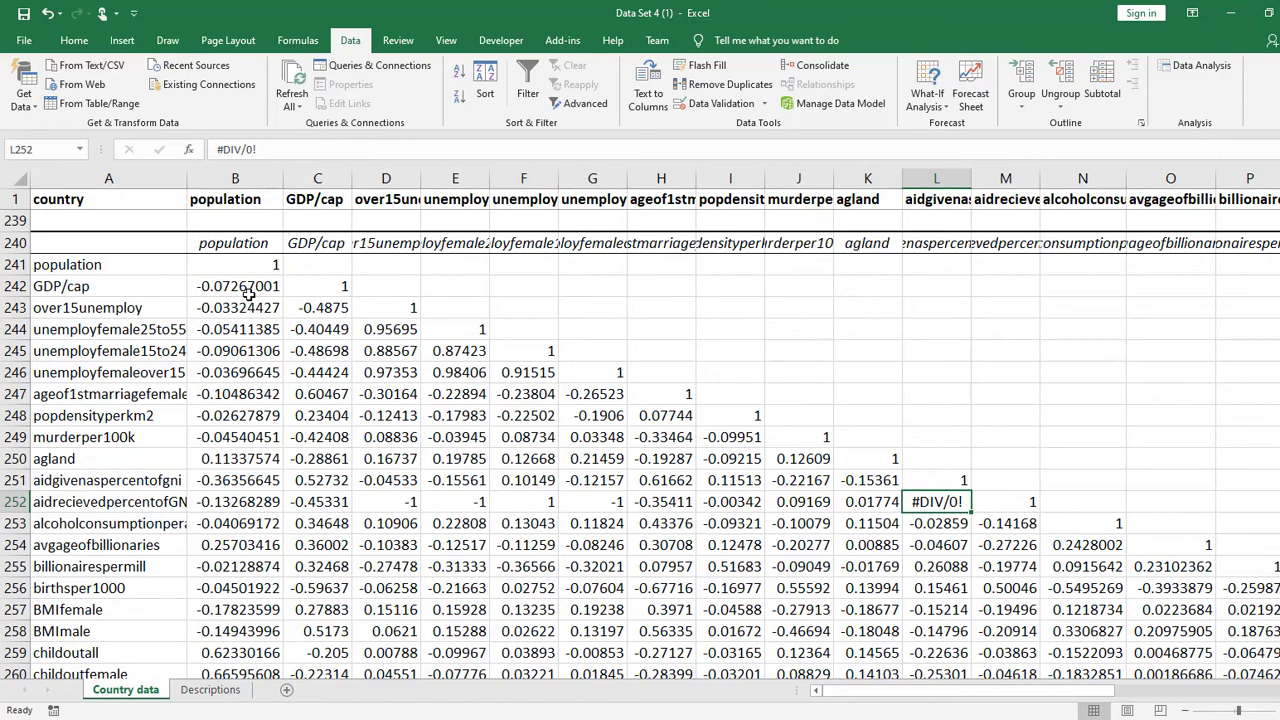
left_click(233, 287)
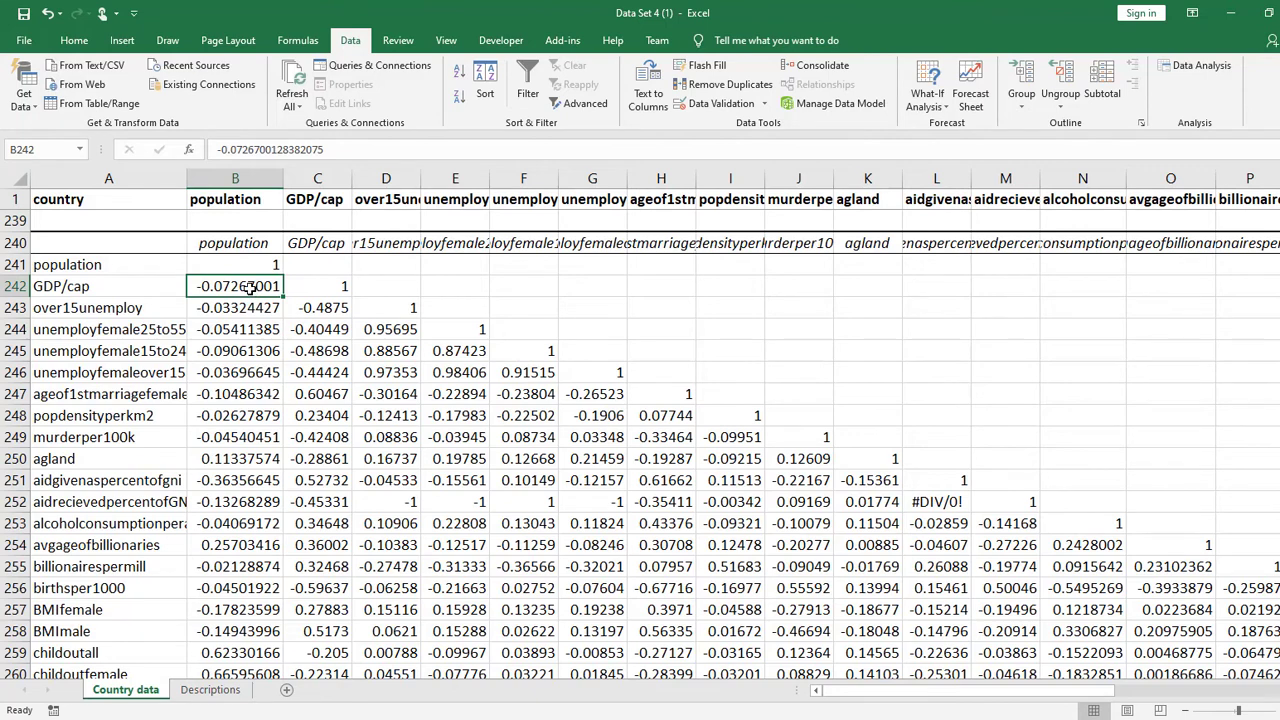
left_click(952, 505)
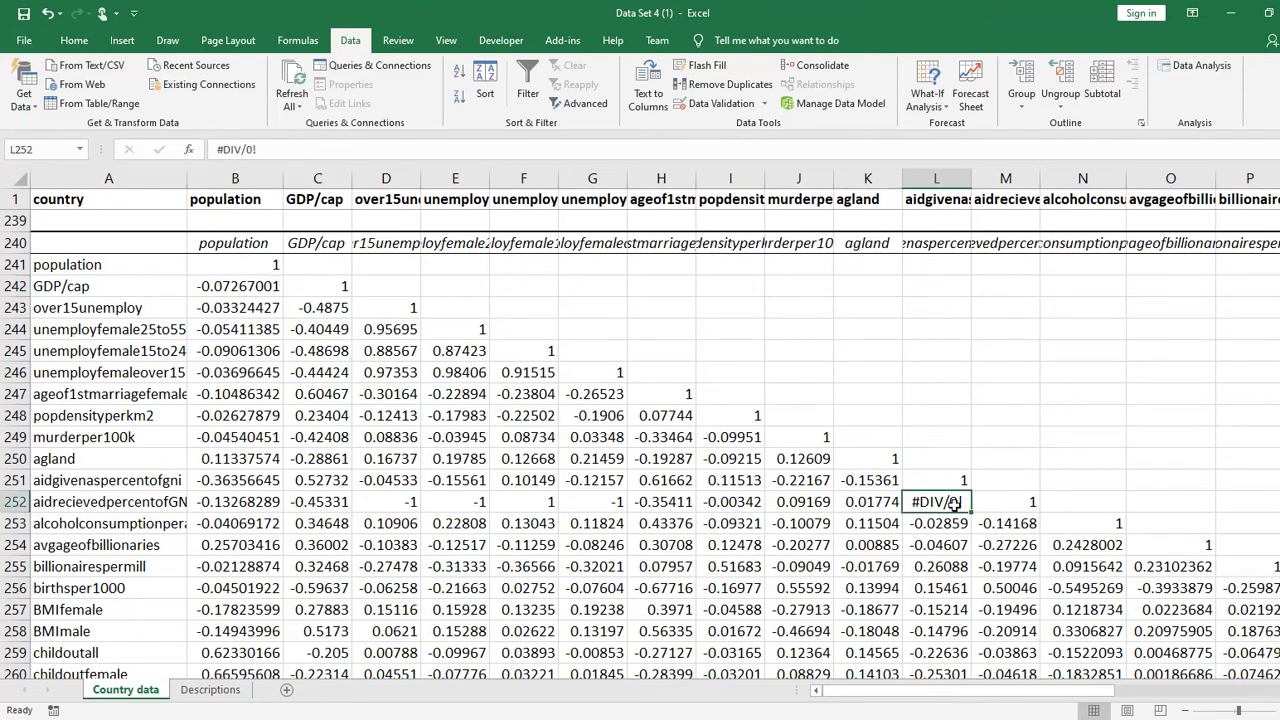